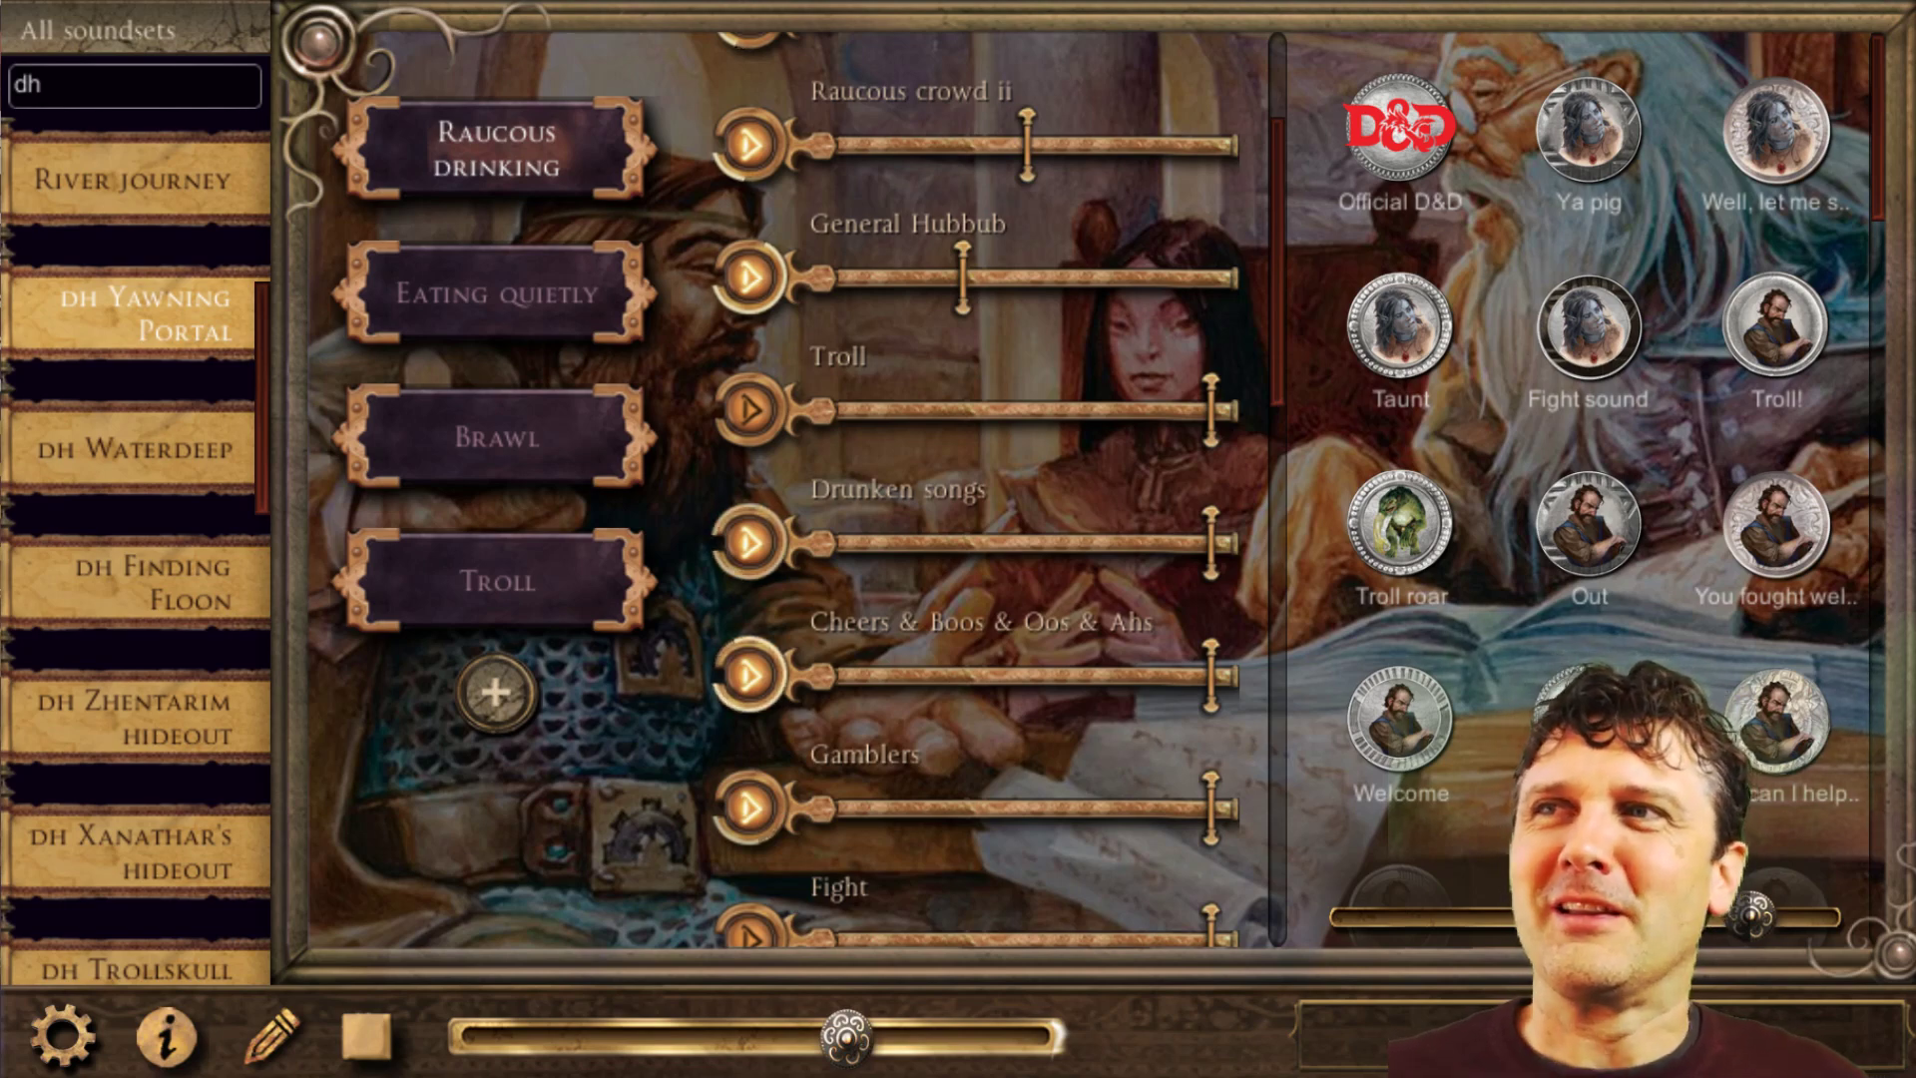
Start the Troll mood of the DH Yawning Portal soundset and raise the master volume.
click(747, 541)
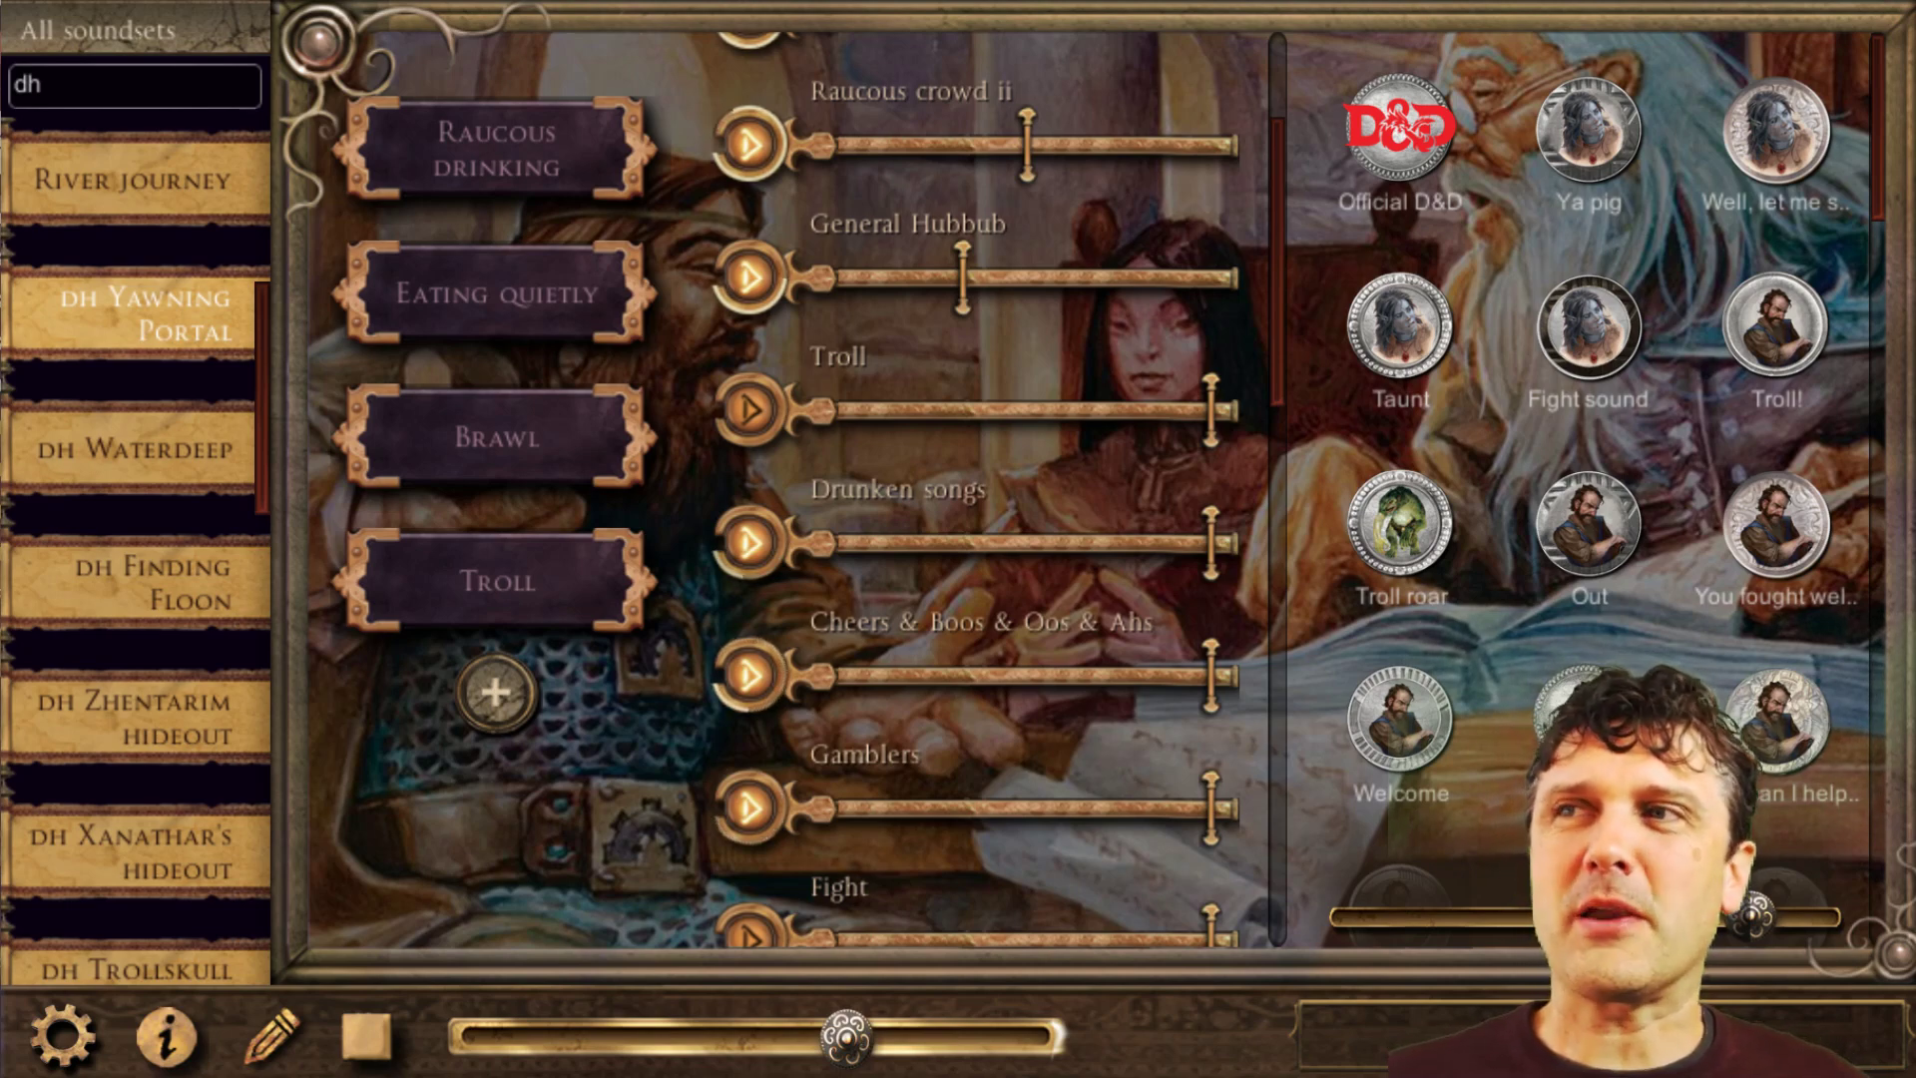
click(505, 589)
click(991, 1041)
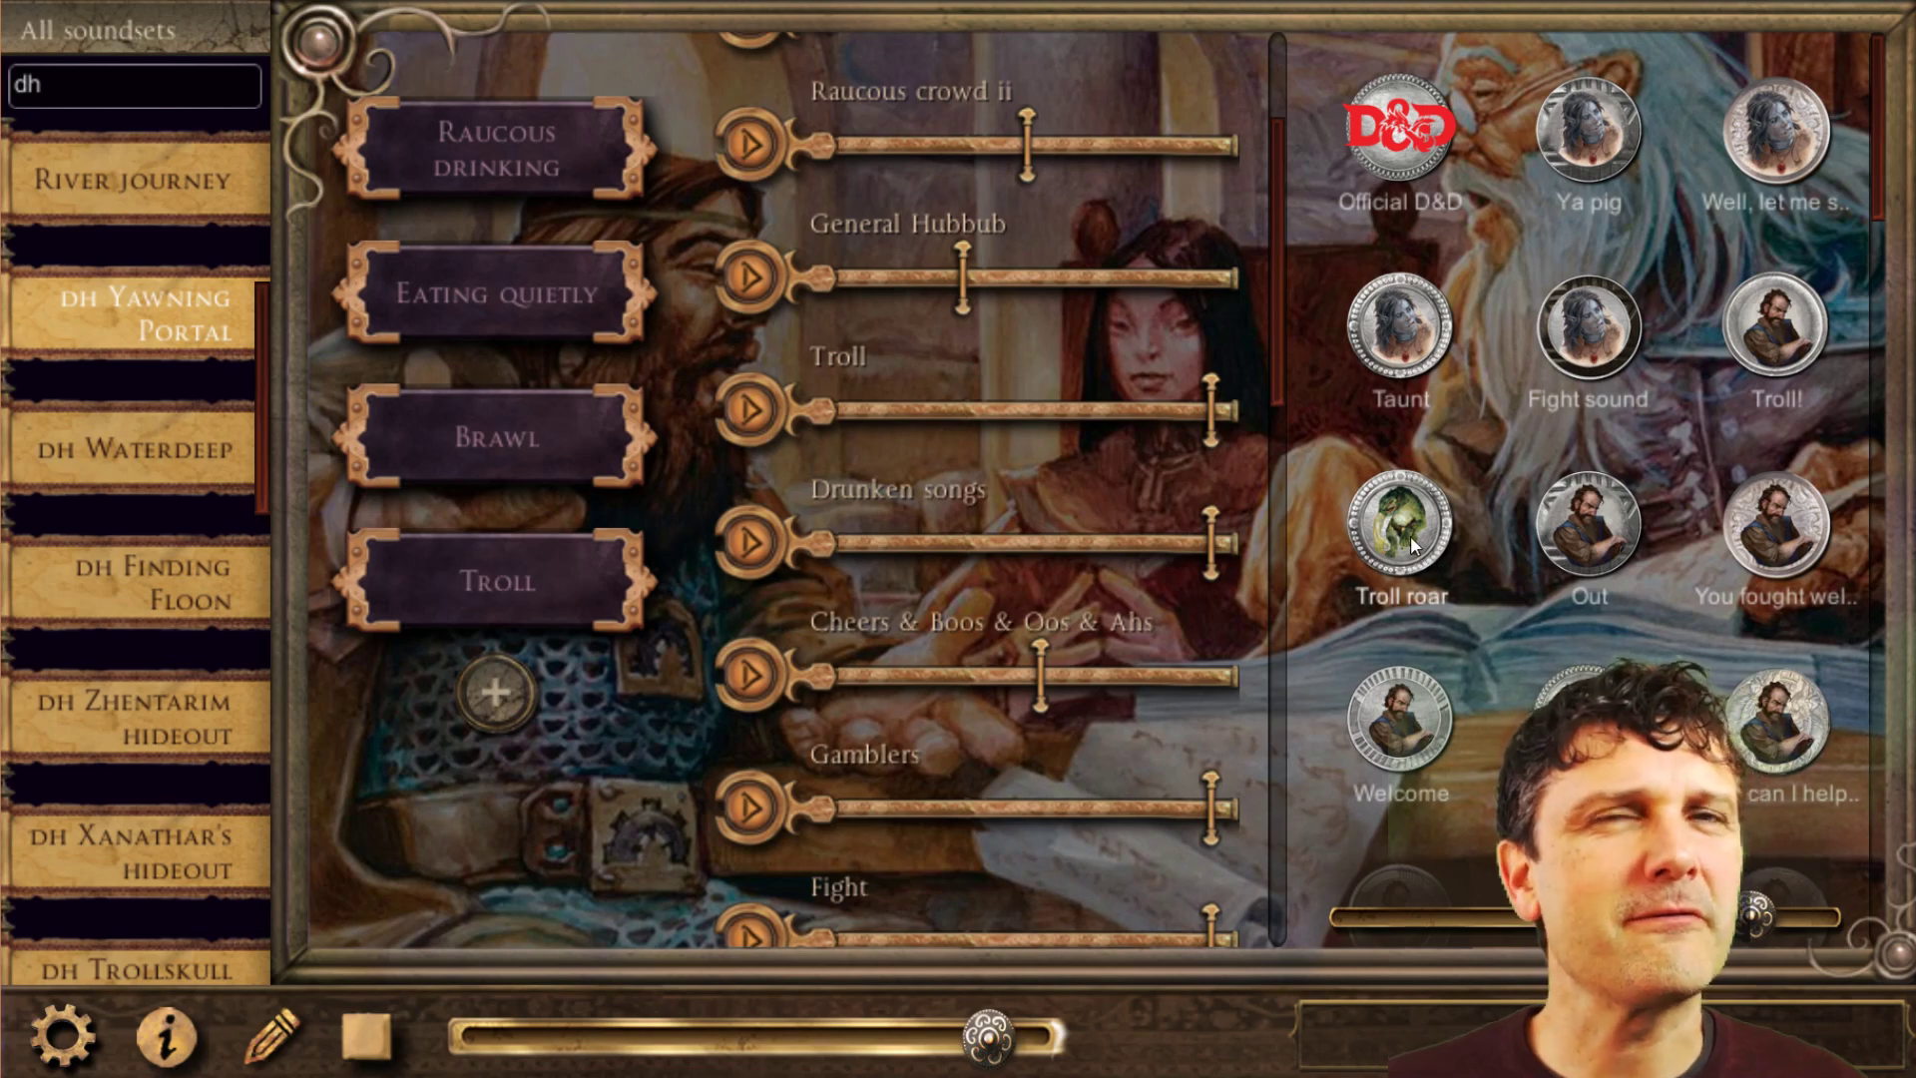
scroll(1103, 604, down, 8)
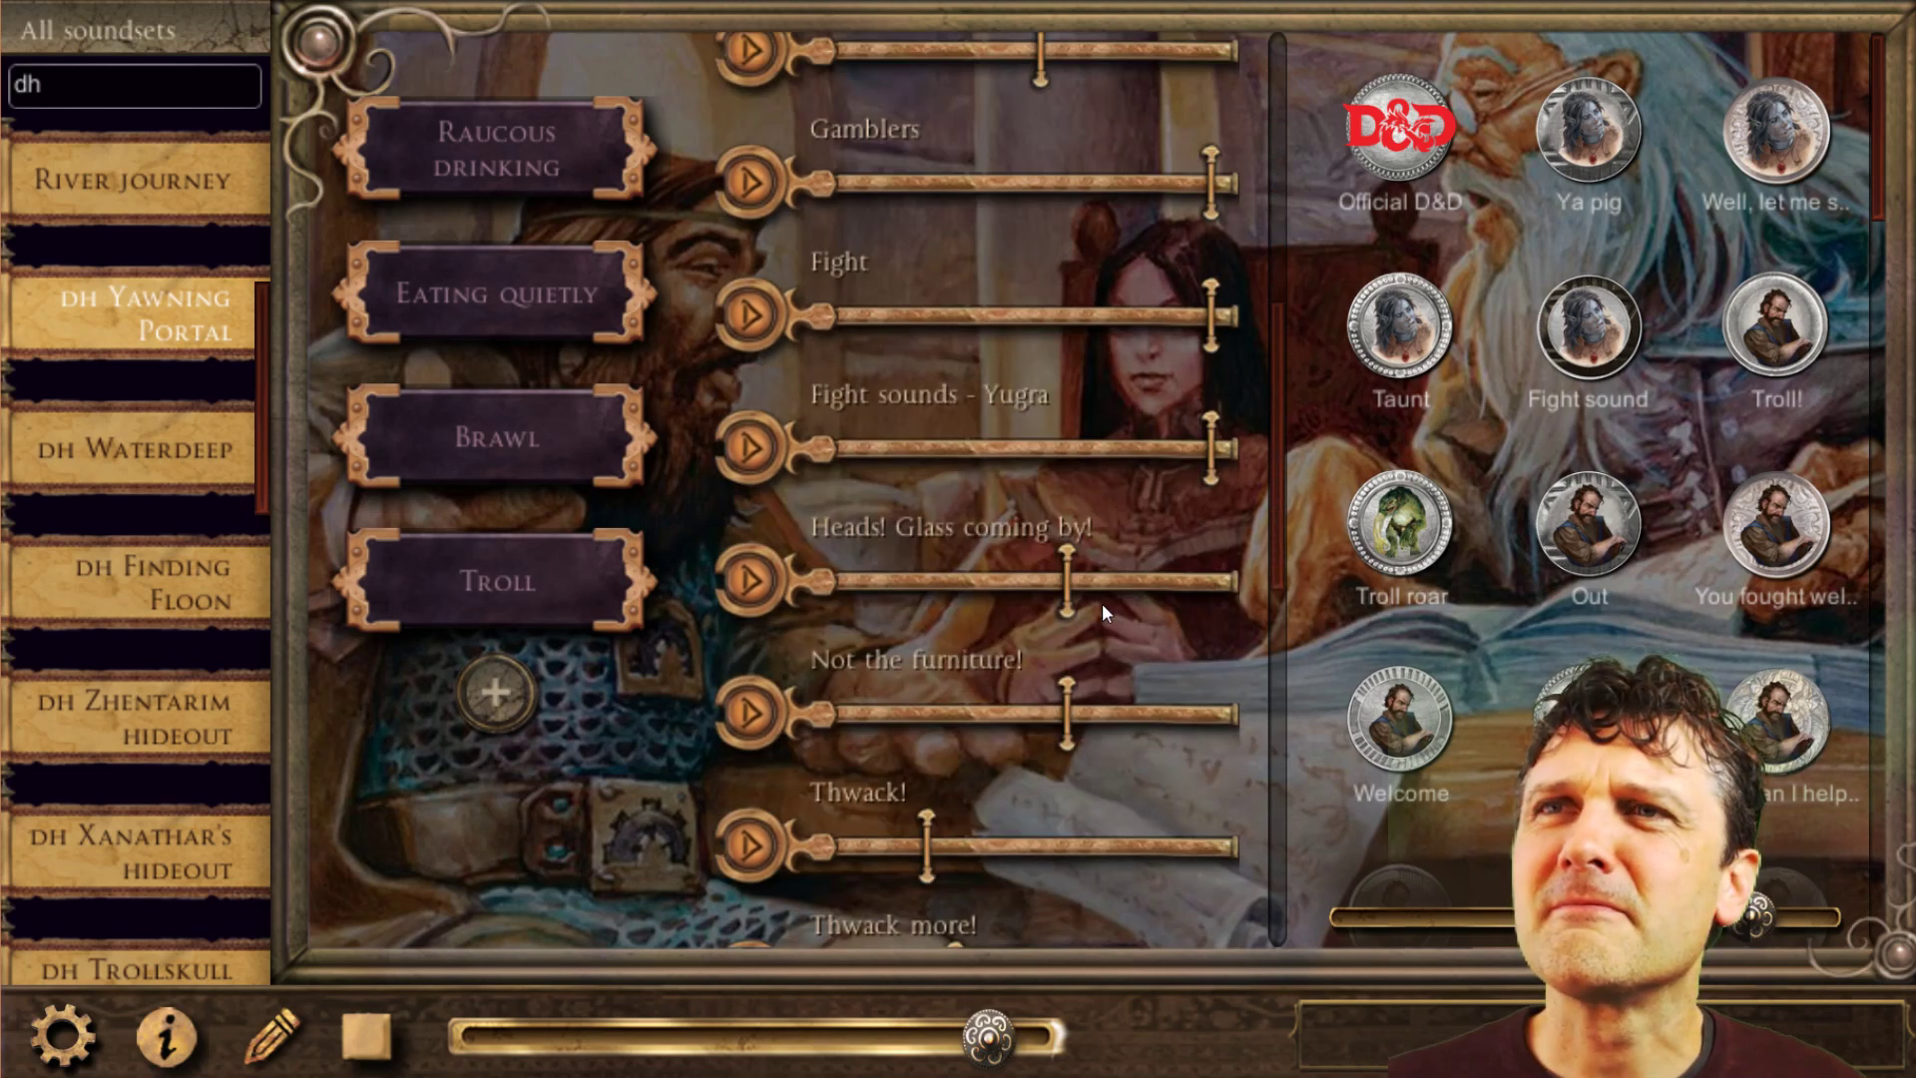
scroll(1101, 603, down, 6)
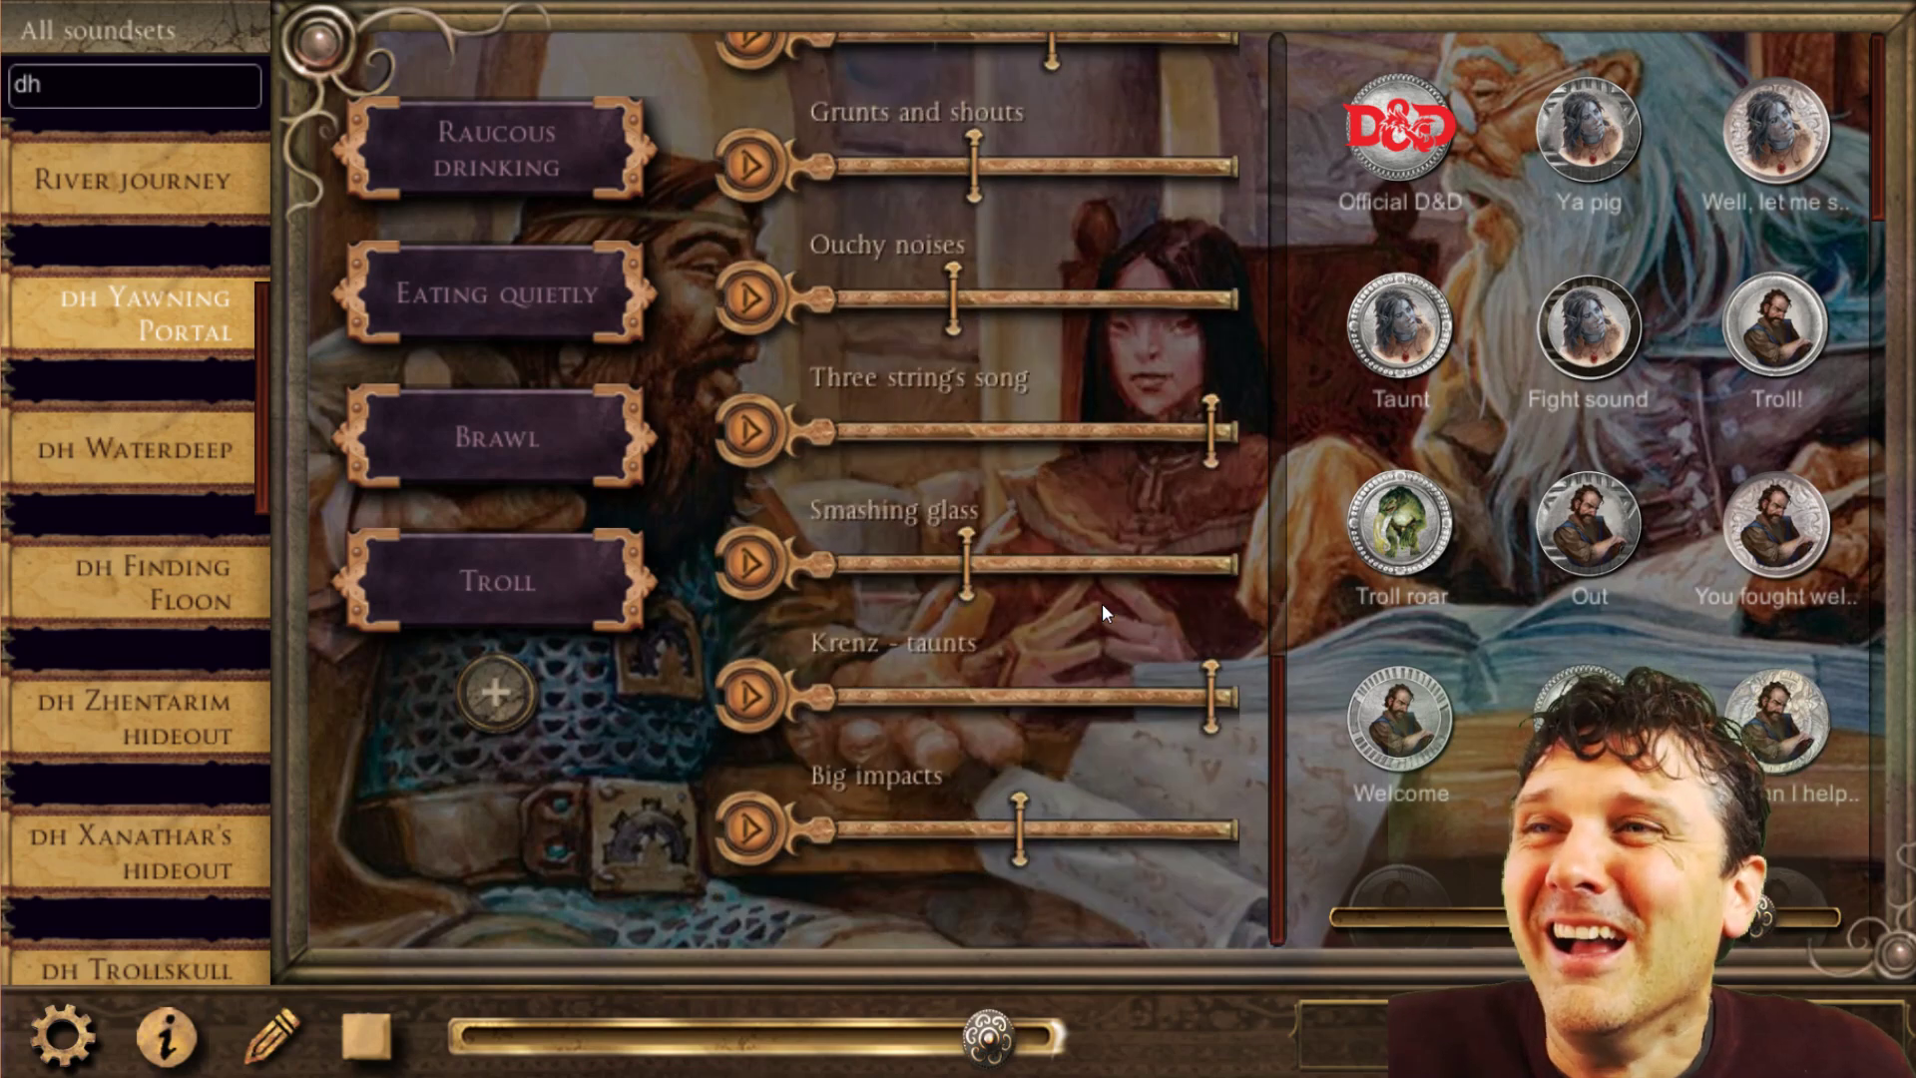
scroll(1103, 609, up, 2)
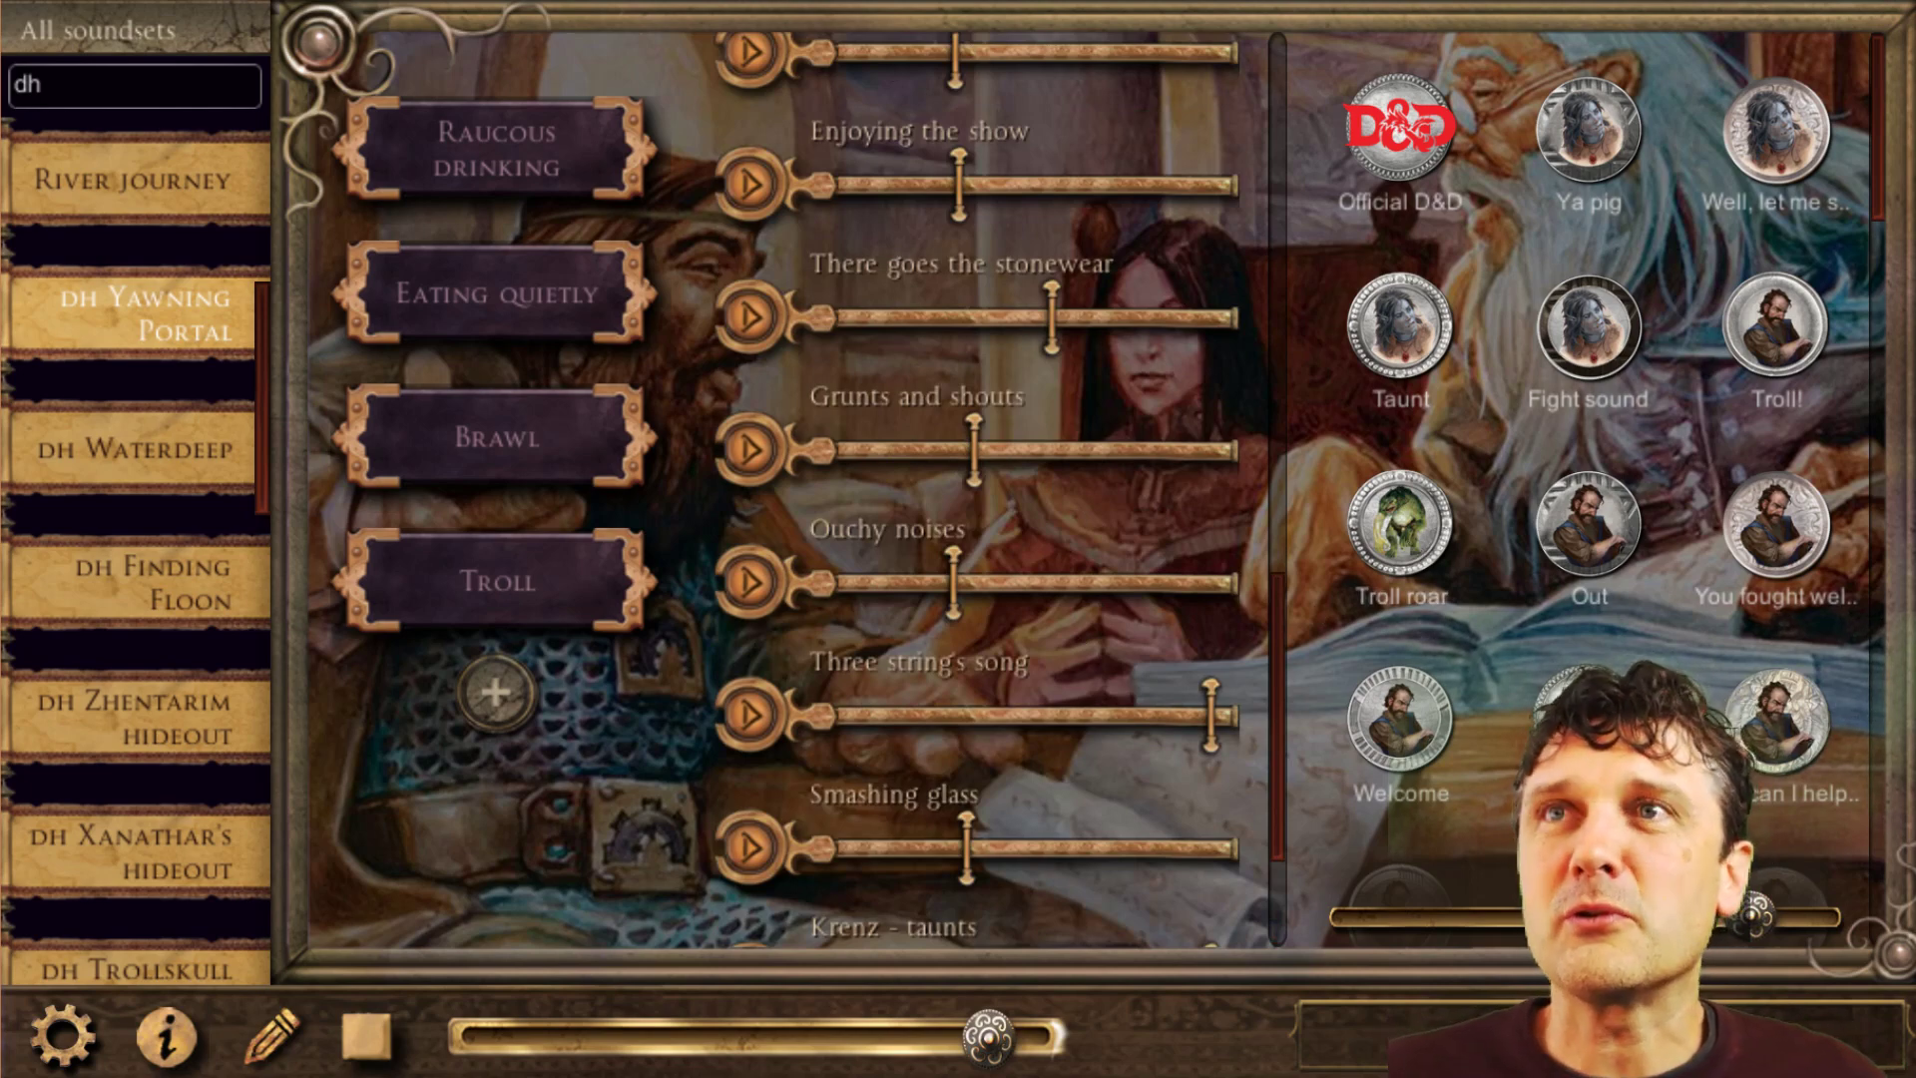
Switch to the Troll voice.sesx session in Adobe Audition and show Track 1's track effects in the Effects Rack.
mouse_move(1347, 1076)
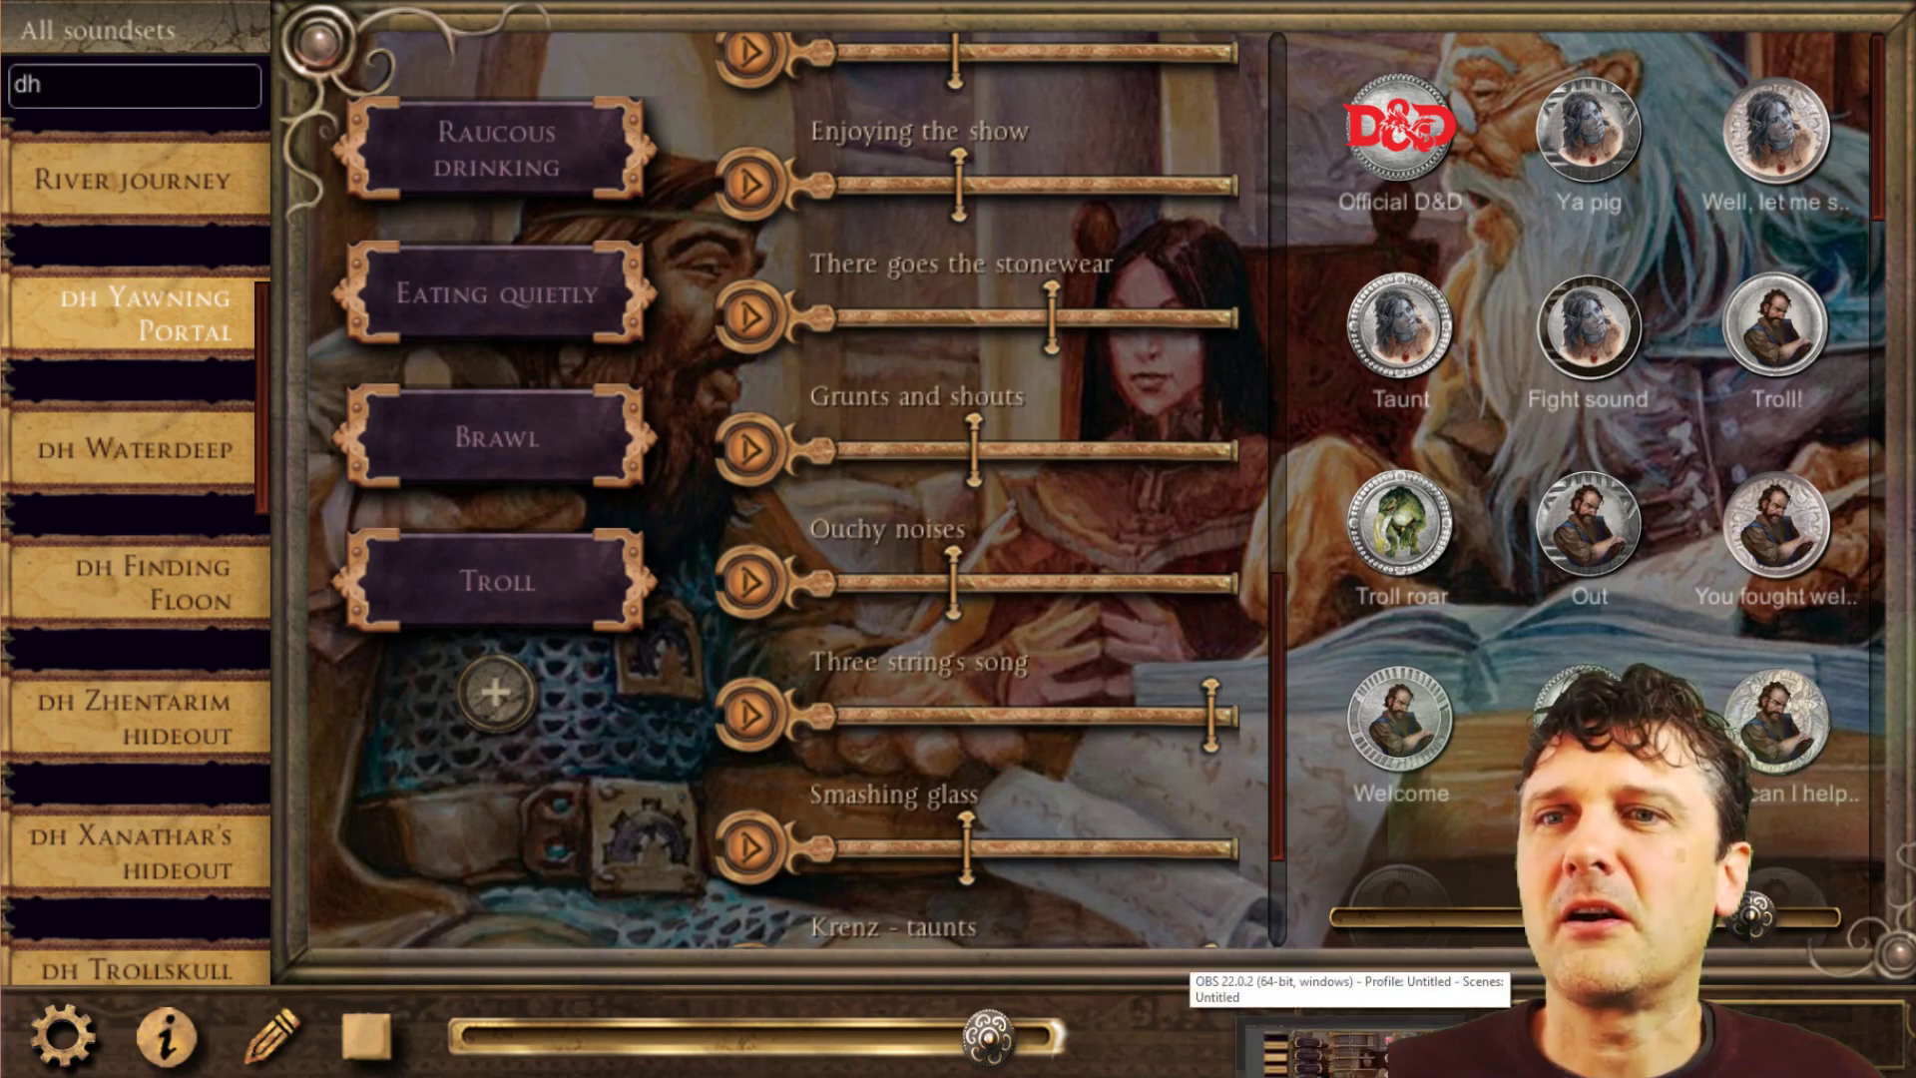
click(1348, 1076)
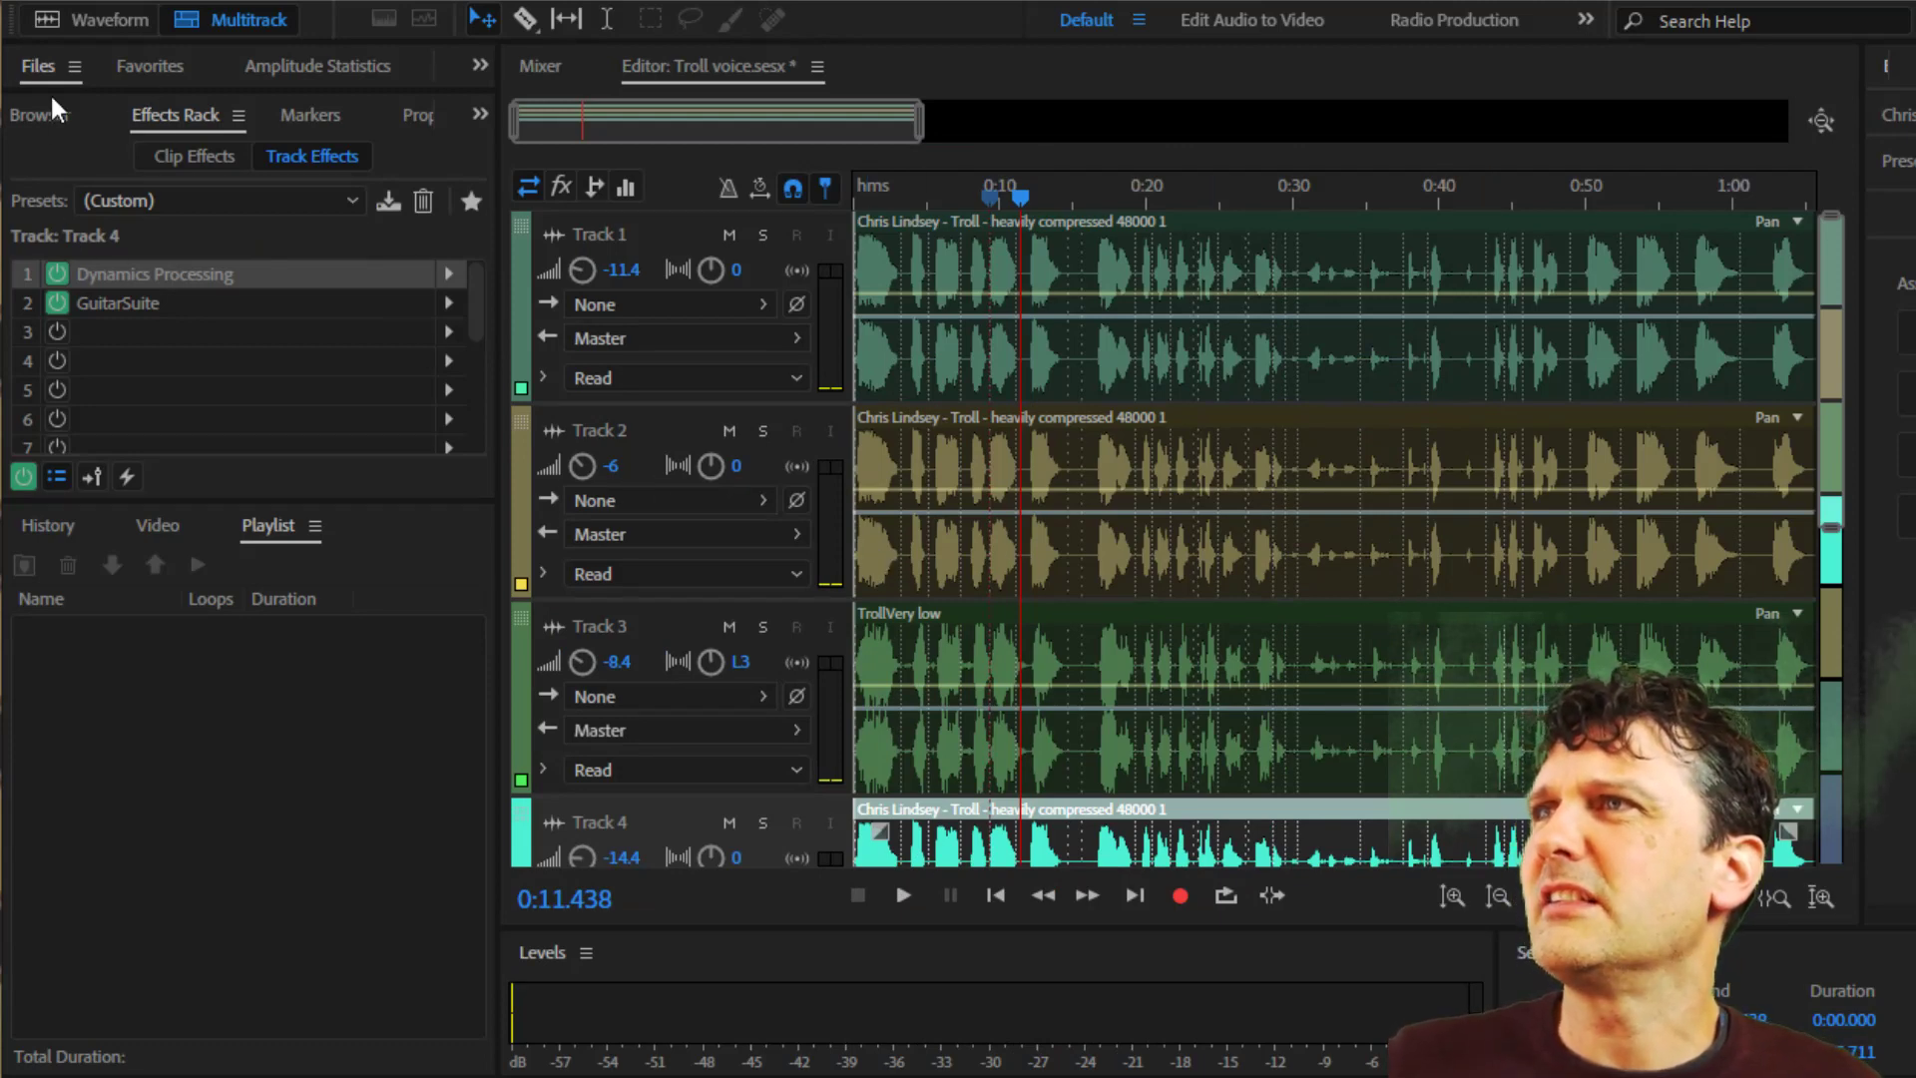
click(41, 127)
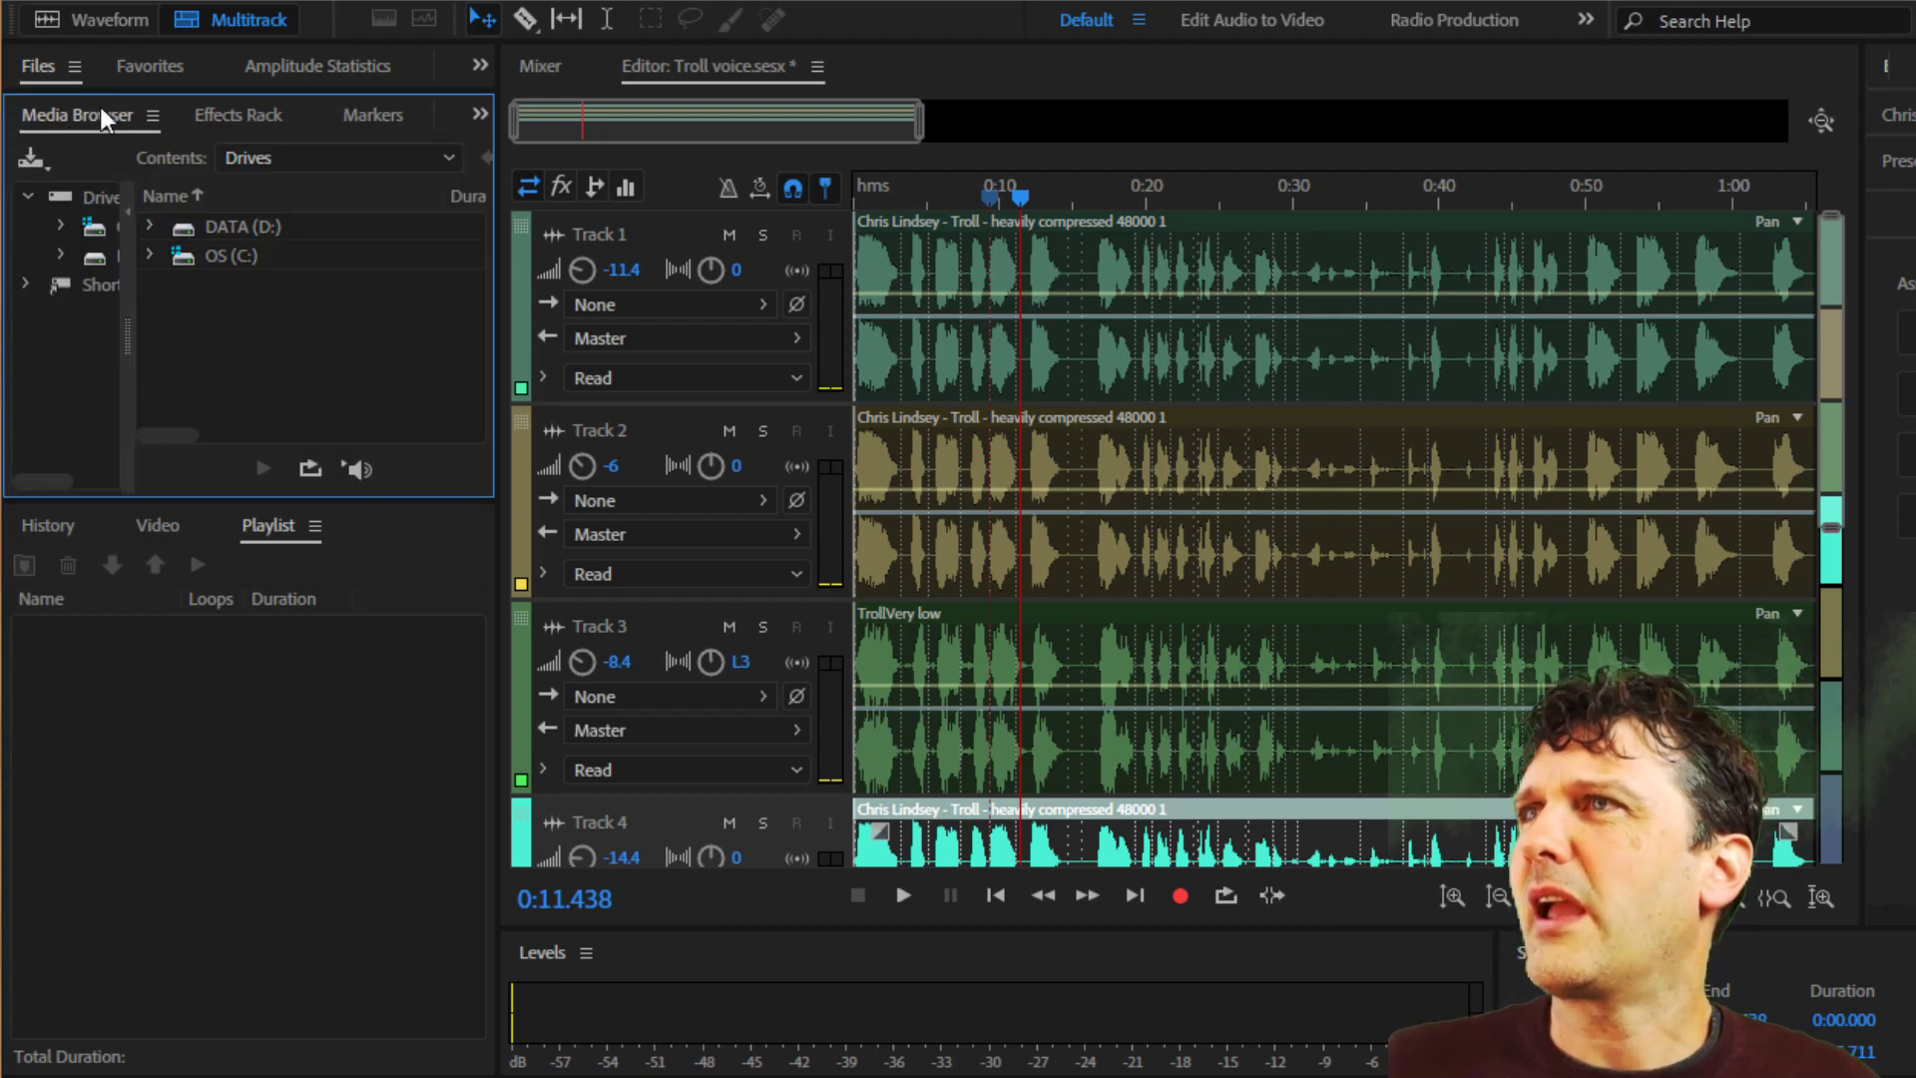
click(226, 118)
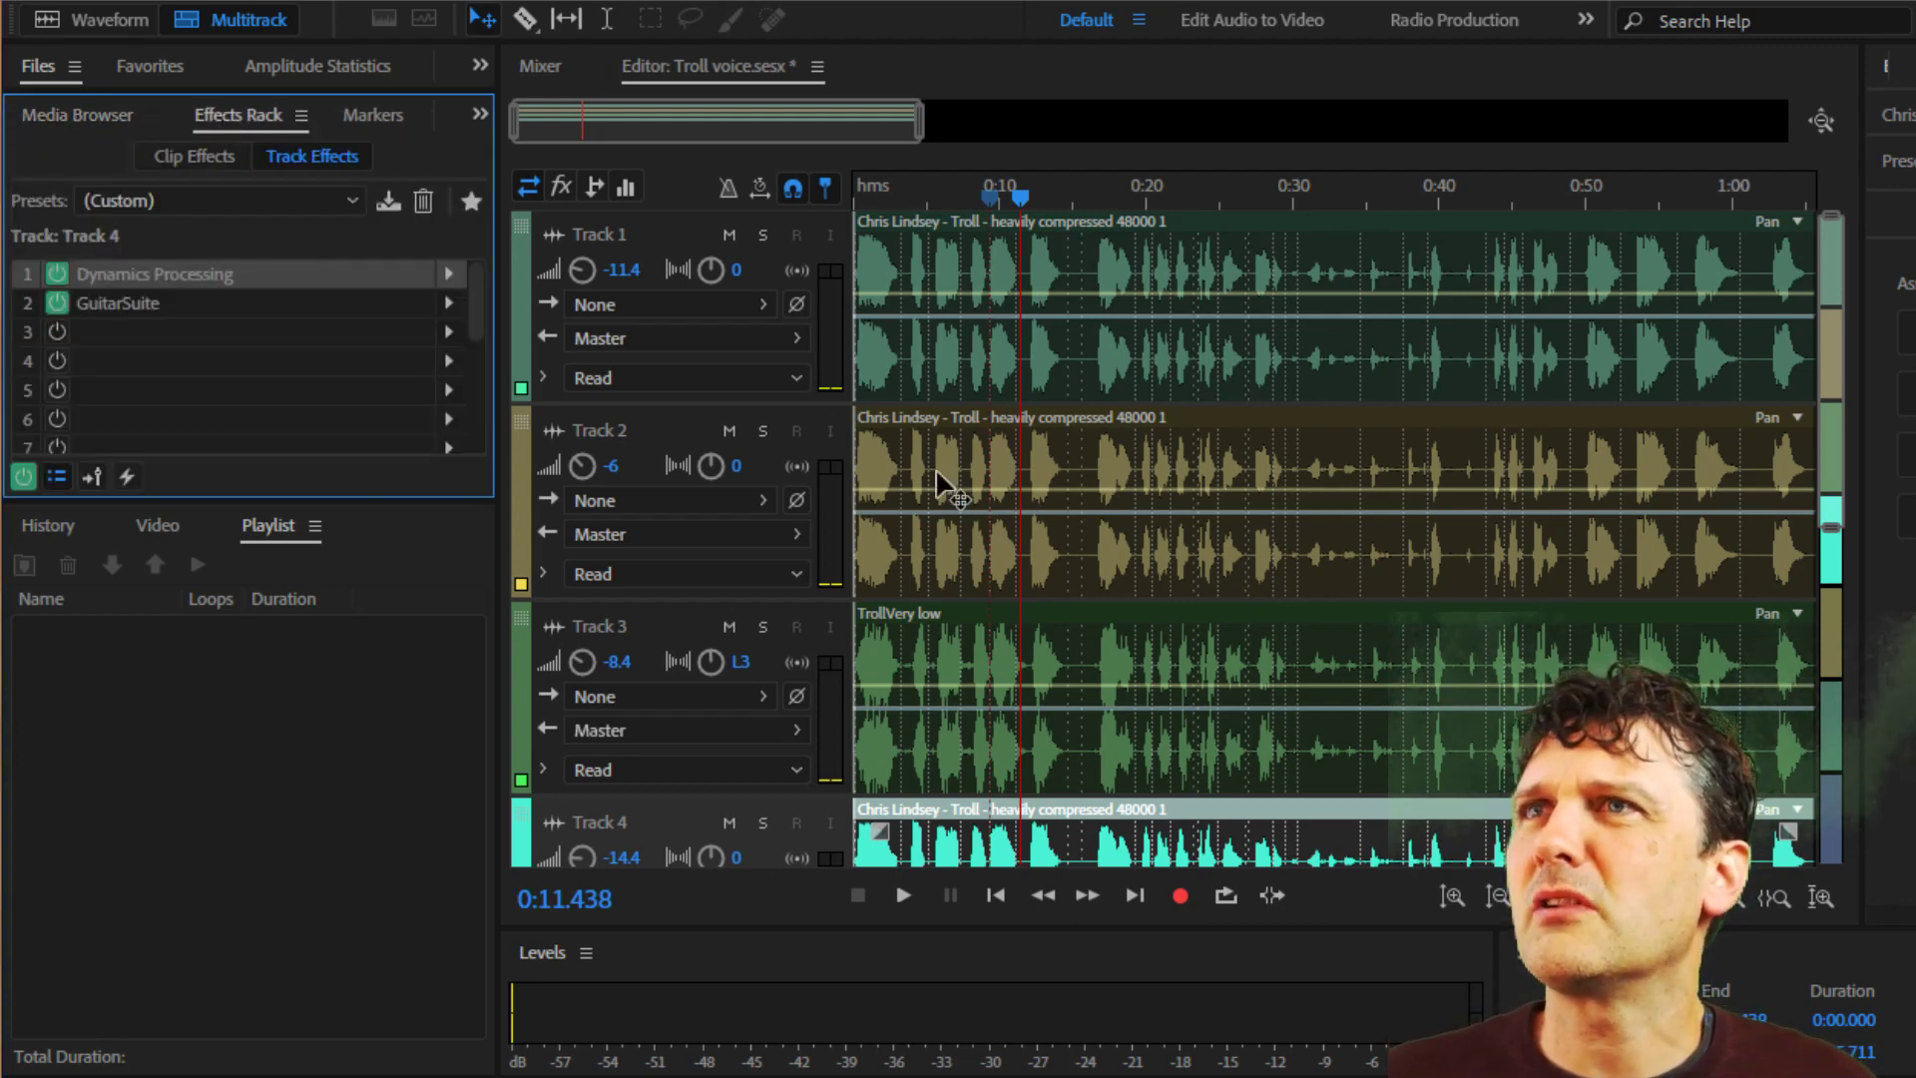
click(660, 233)
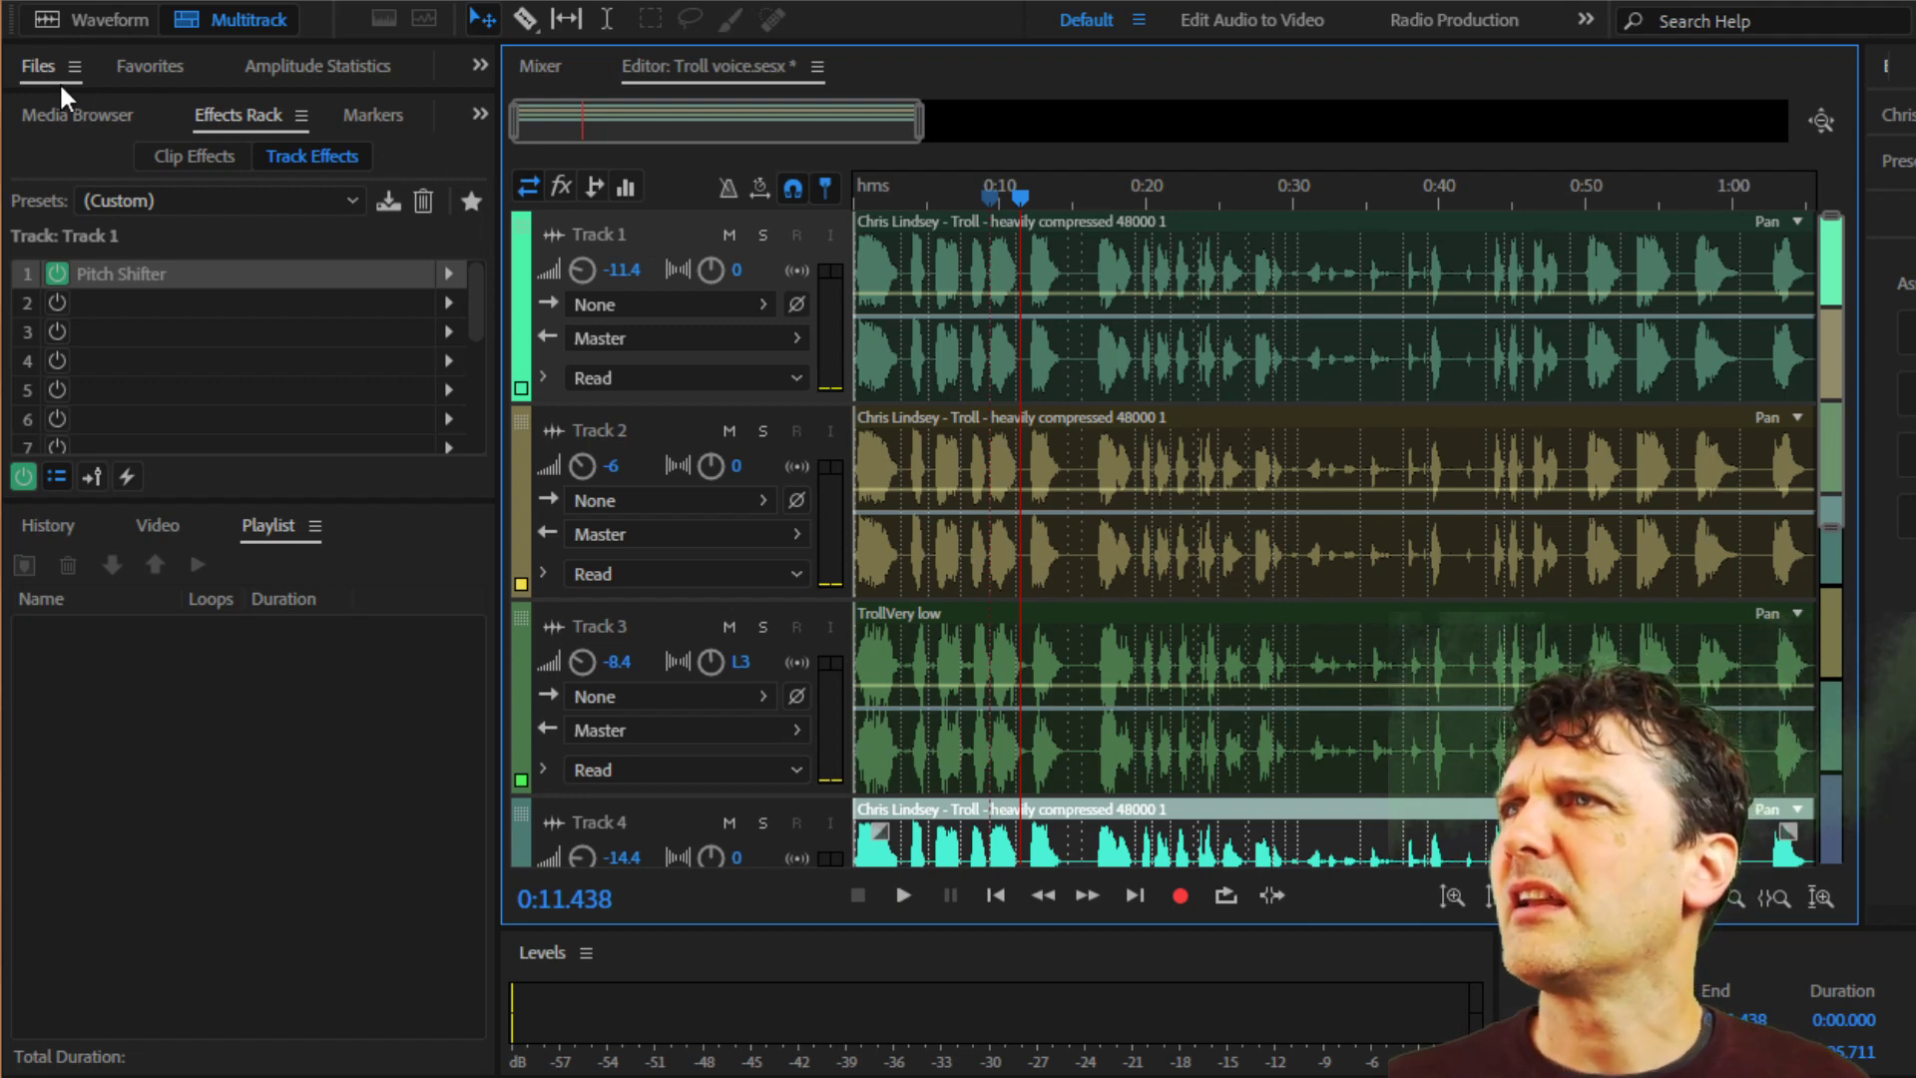
click(36, 65)
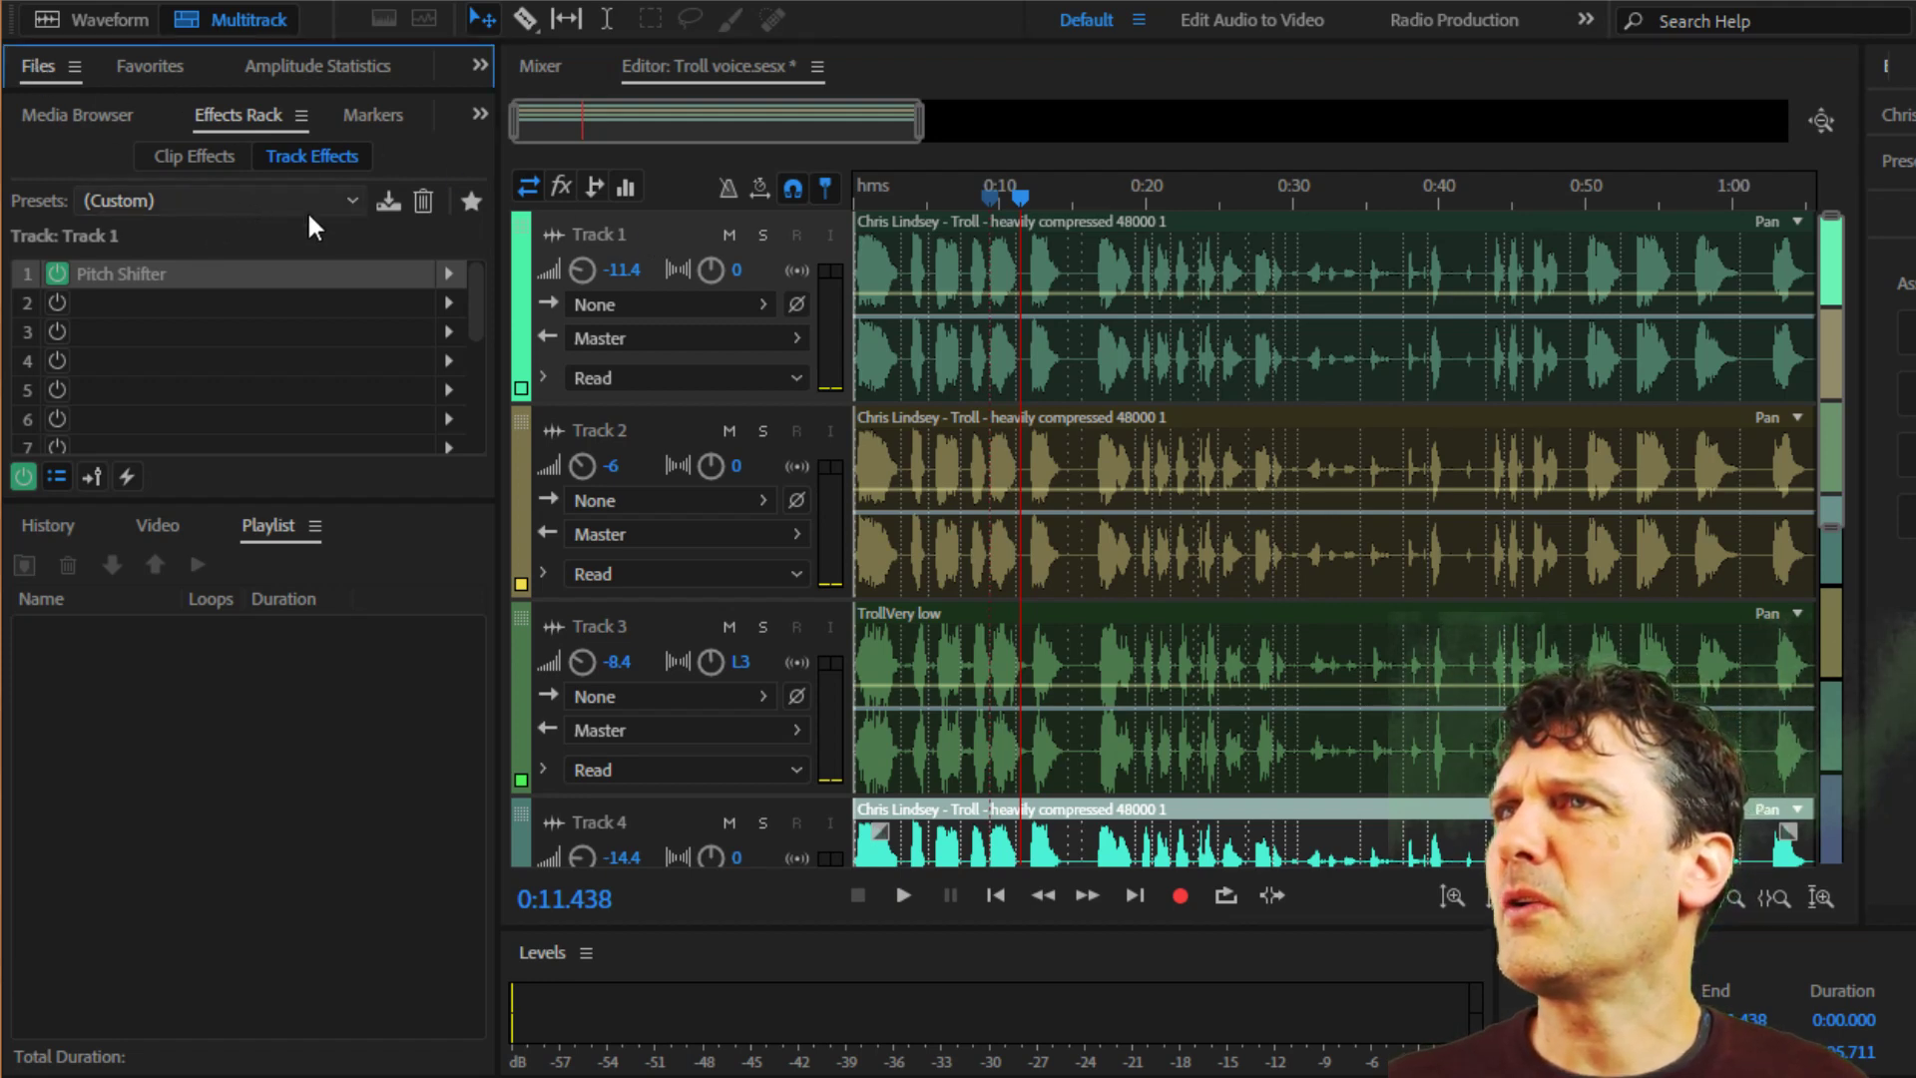
click(659, 230)
Solo Track 1 and return the playhead to the start of the session.
scroll(1220, 464, down, 1)
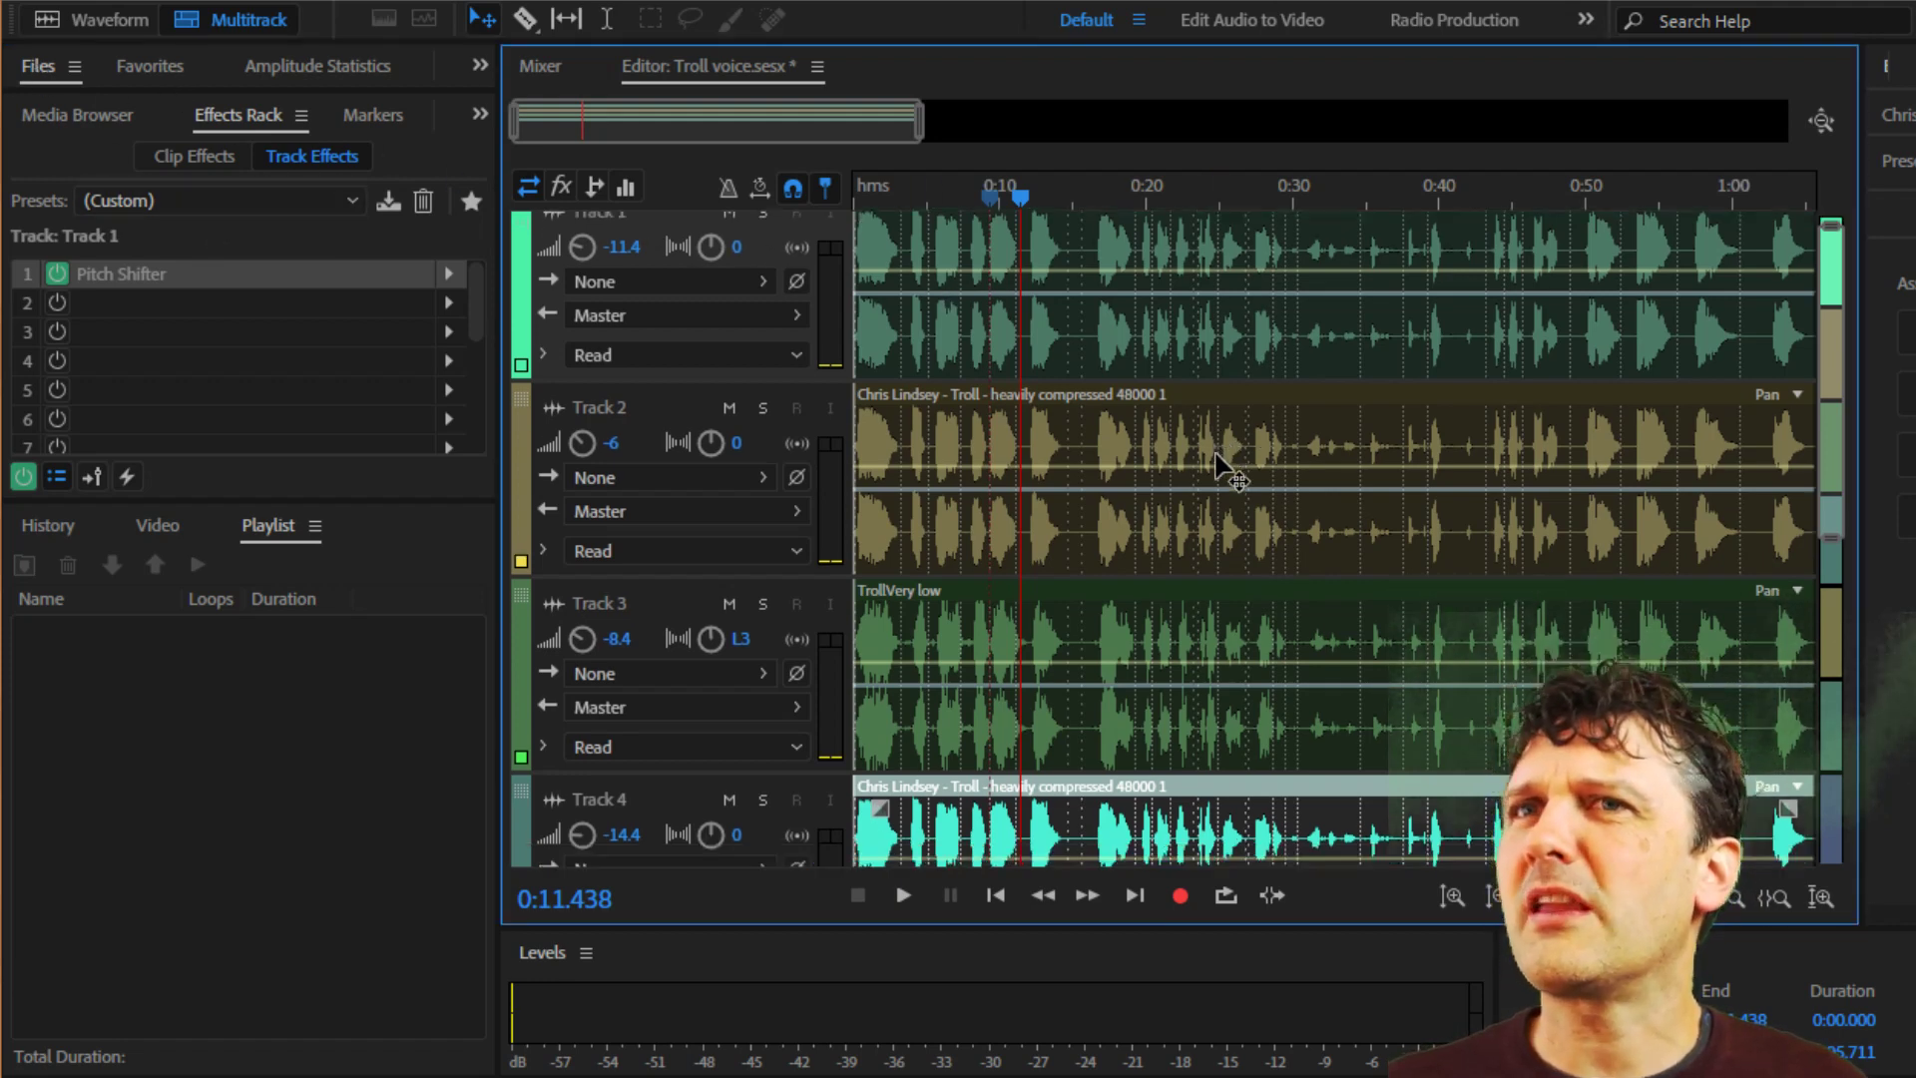
scroll(1228, 526, down, 5)
scroll(1232, 556, up, 5)
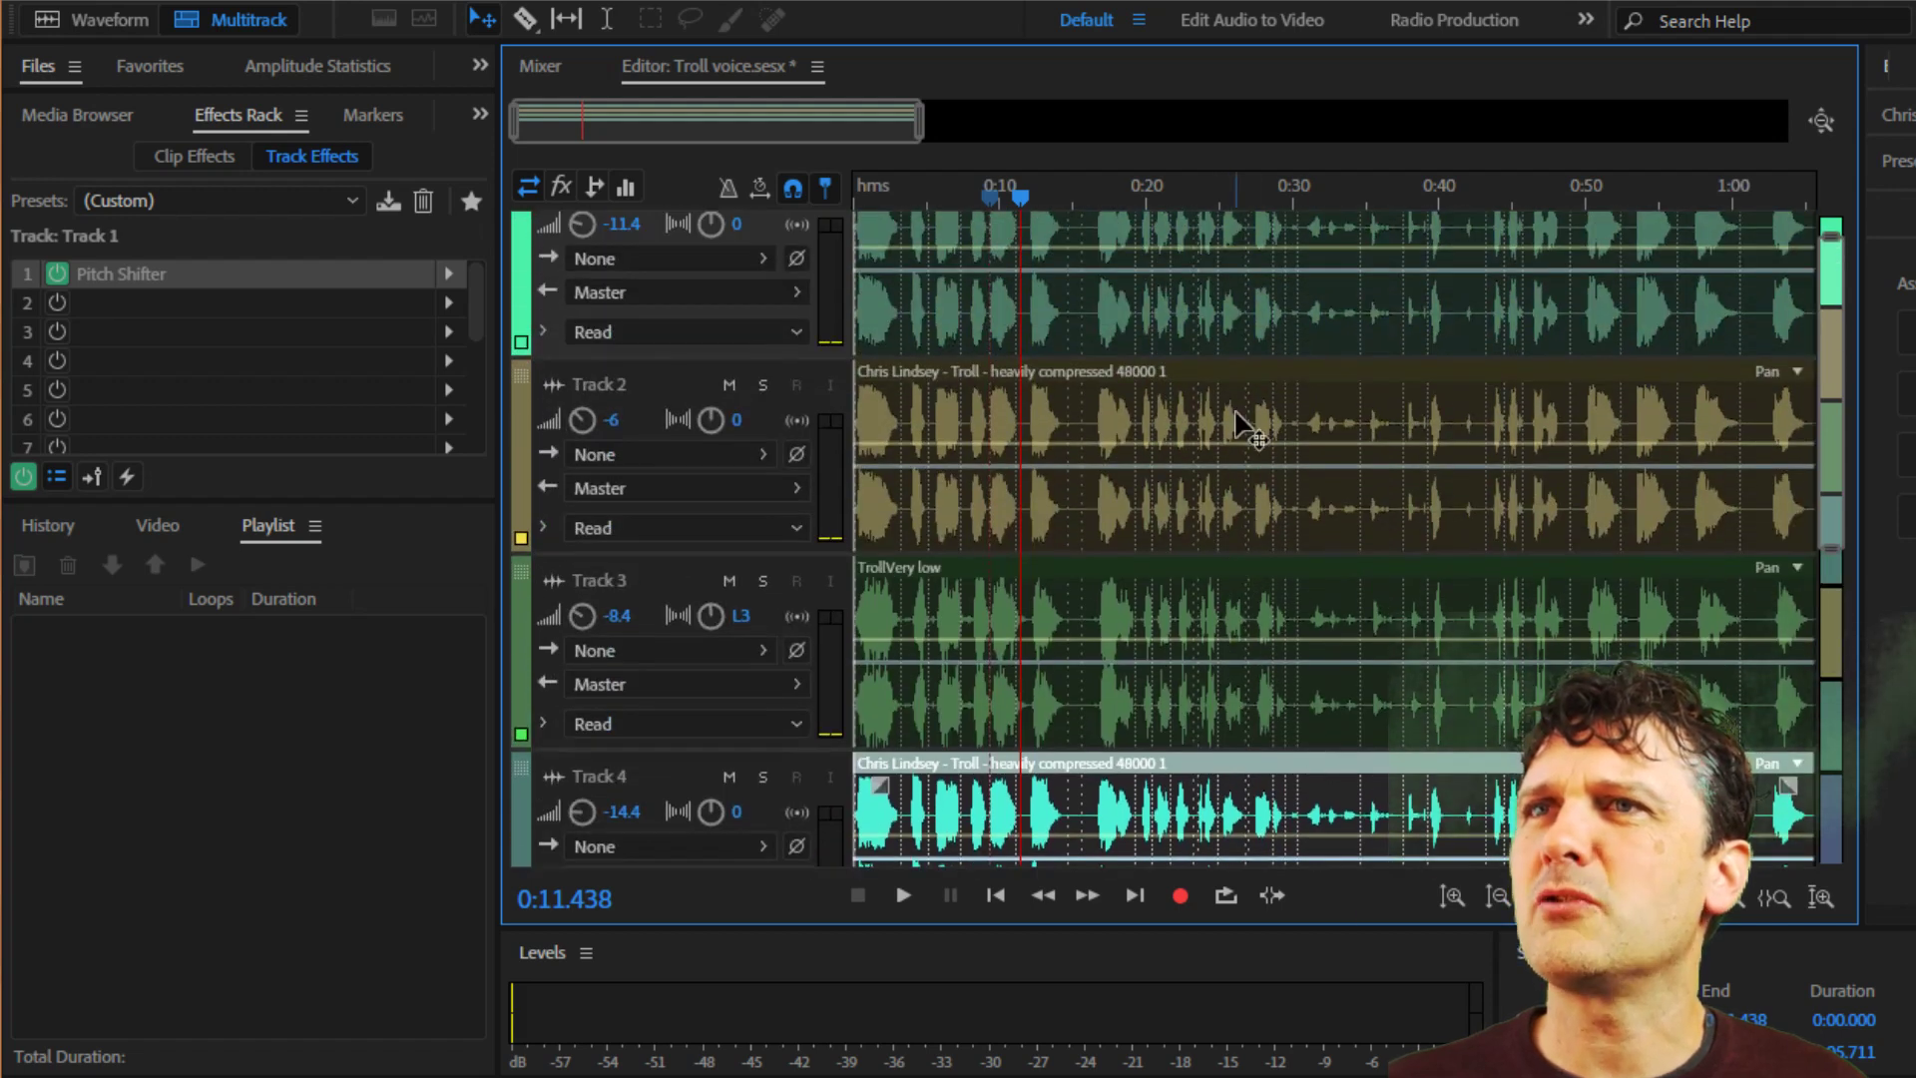
scroll(1233, 298, up, 2)
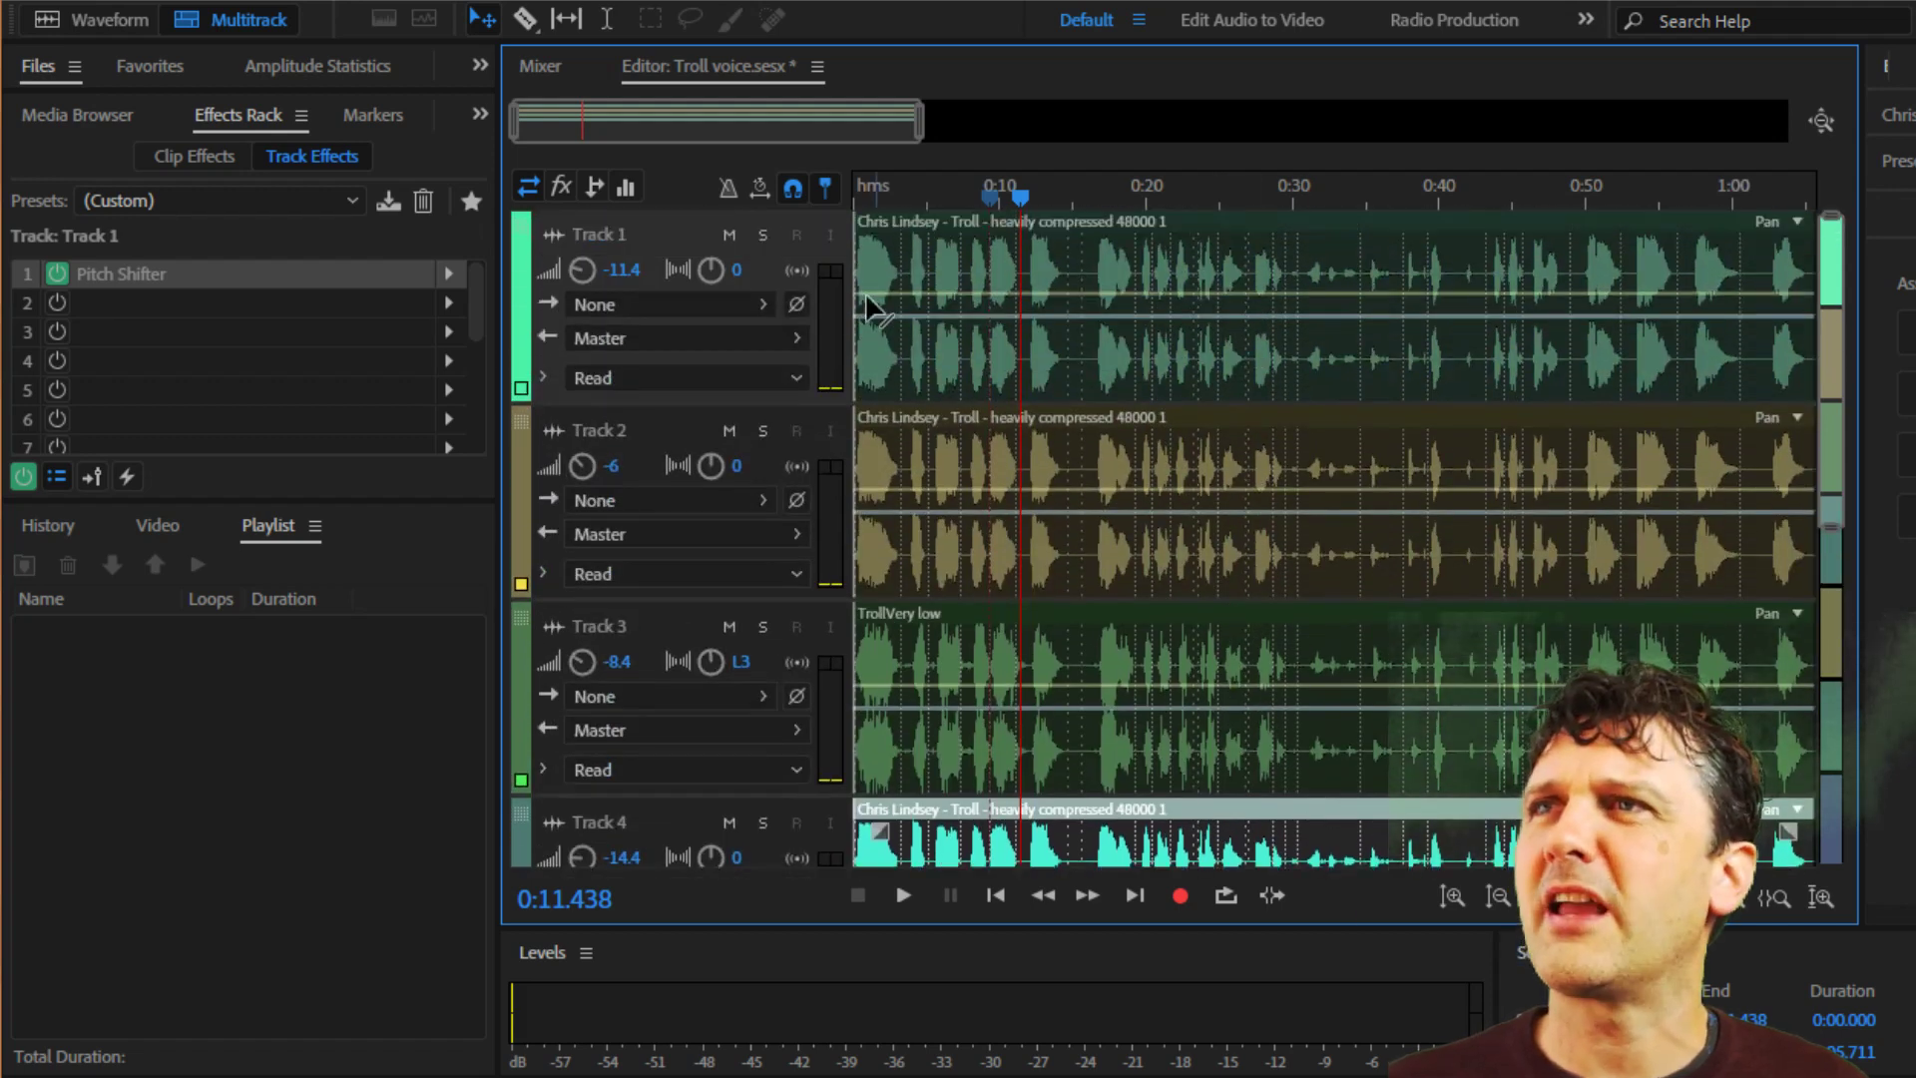
click(763, 235)
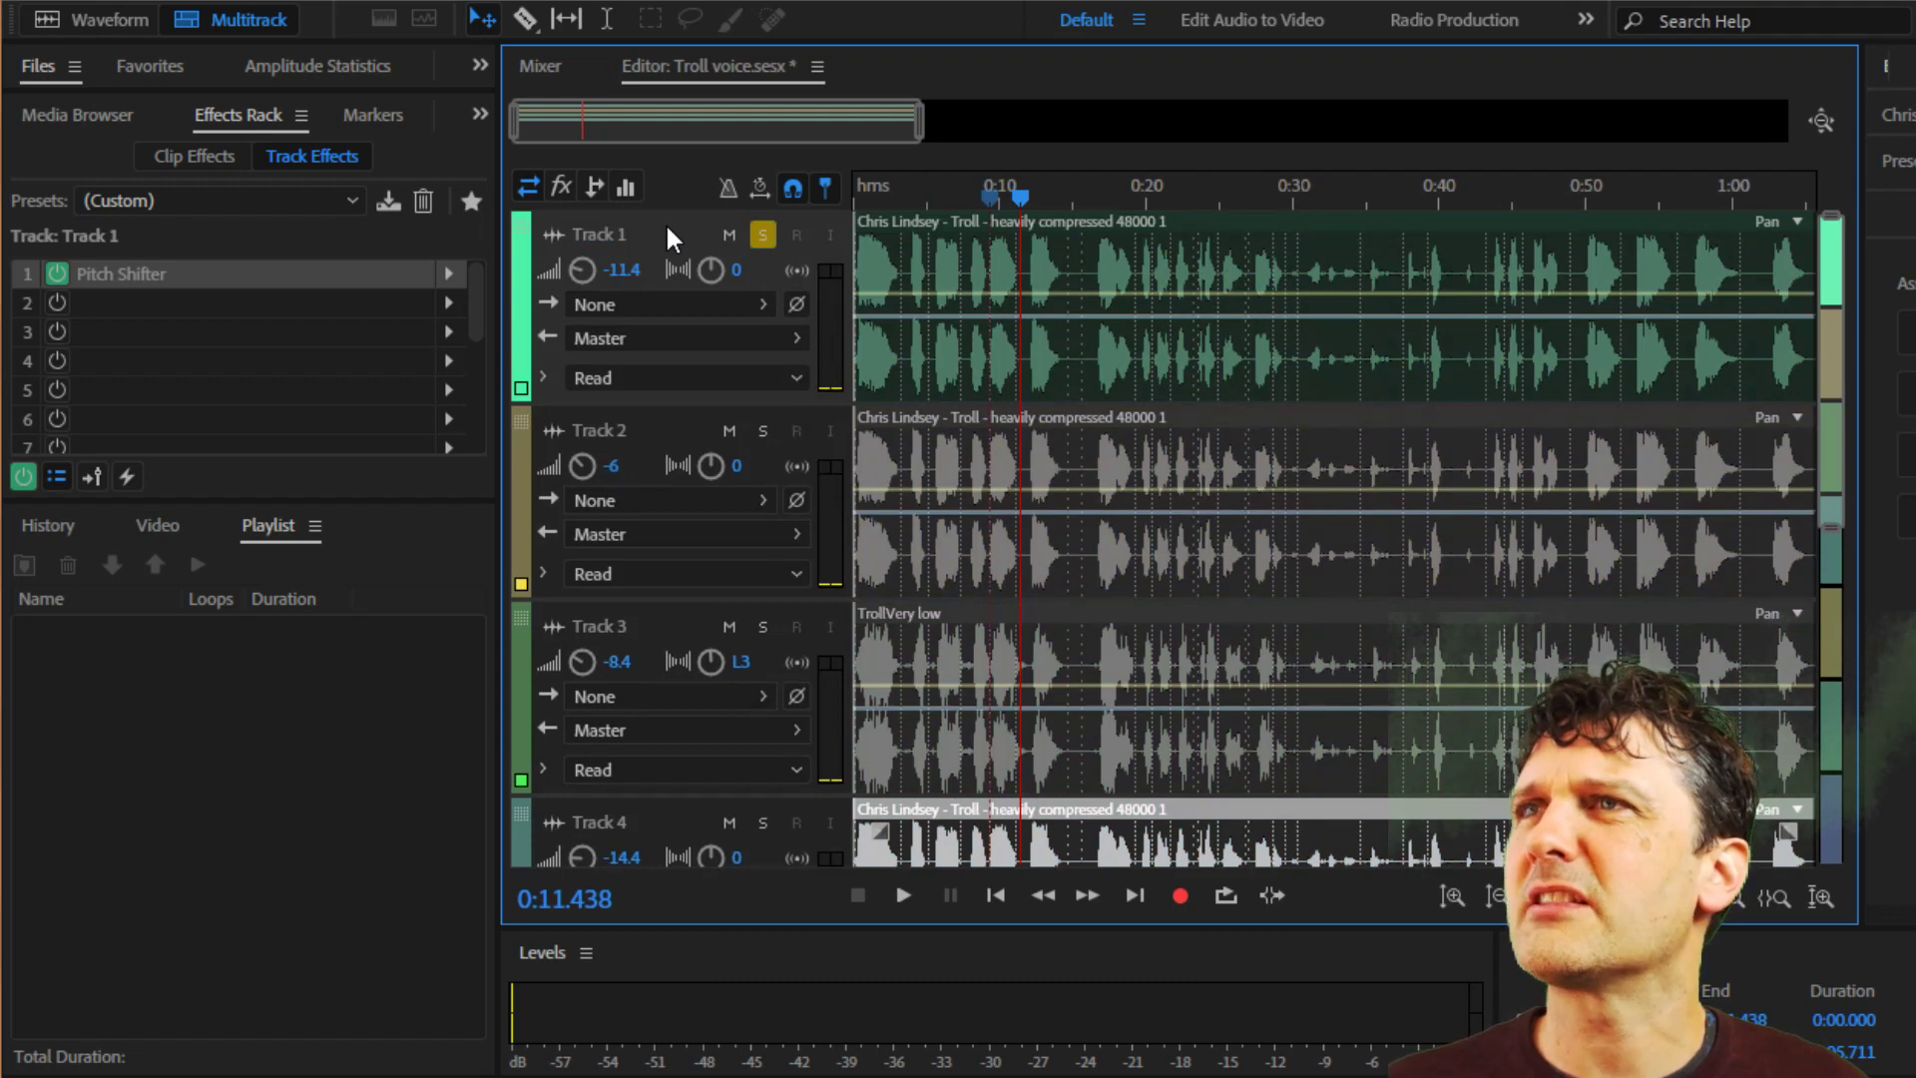
click(946, 200)
drag(947, 199, 449, 250)
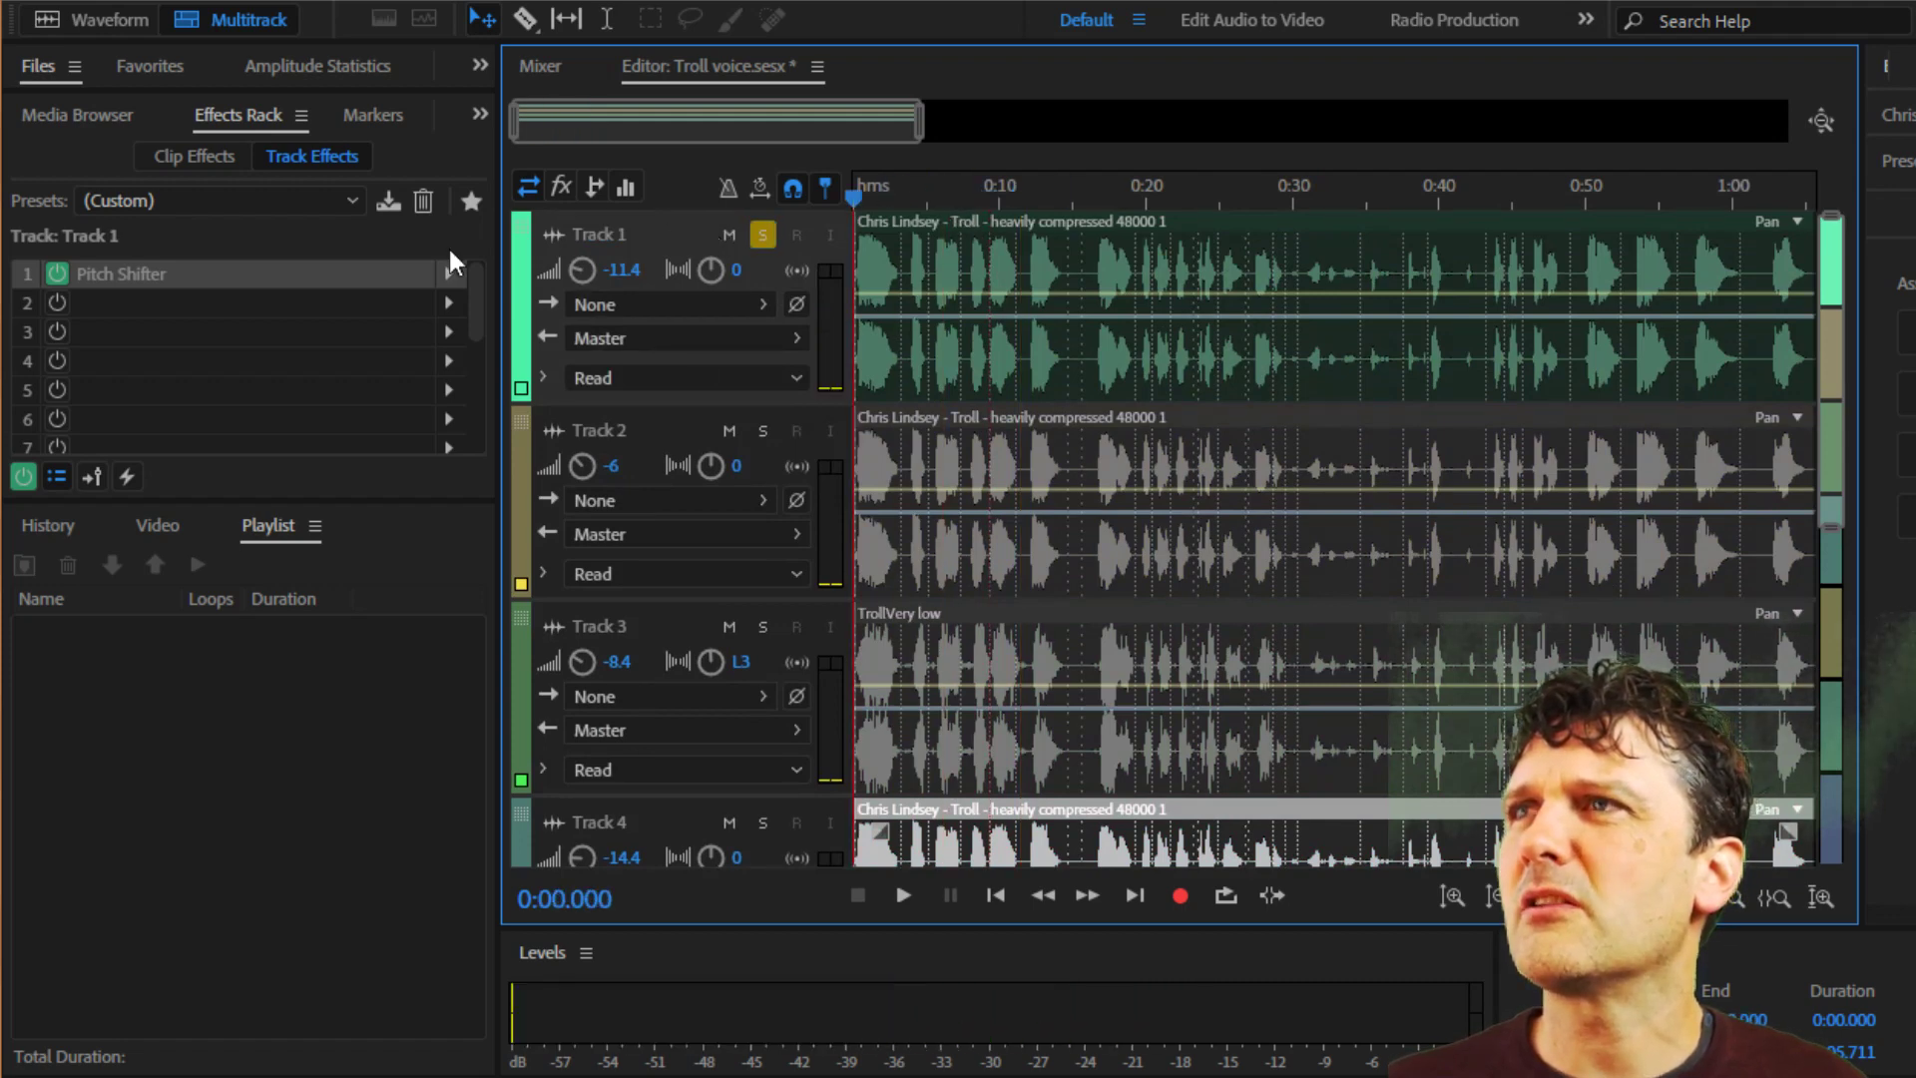
Bypass Track 1's Pitch Shifter and listen to the unprocessed voice, stopping playback after about 13 seconds.
click(57, 272)
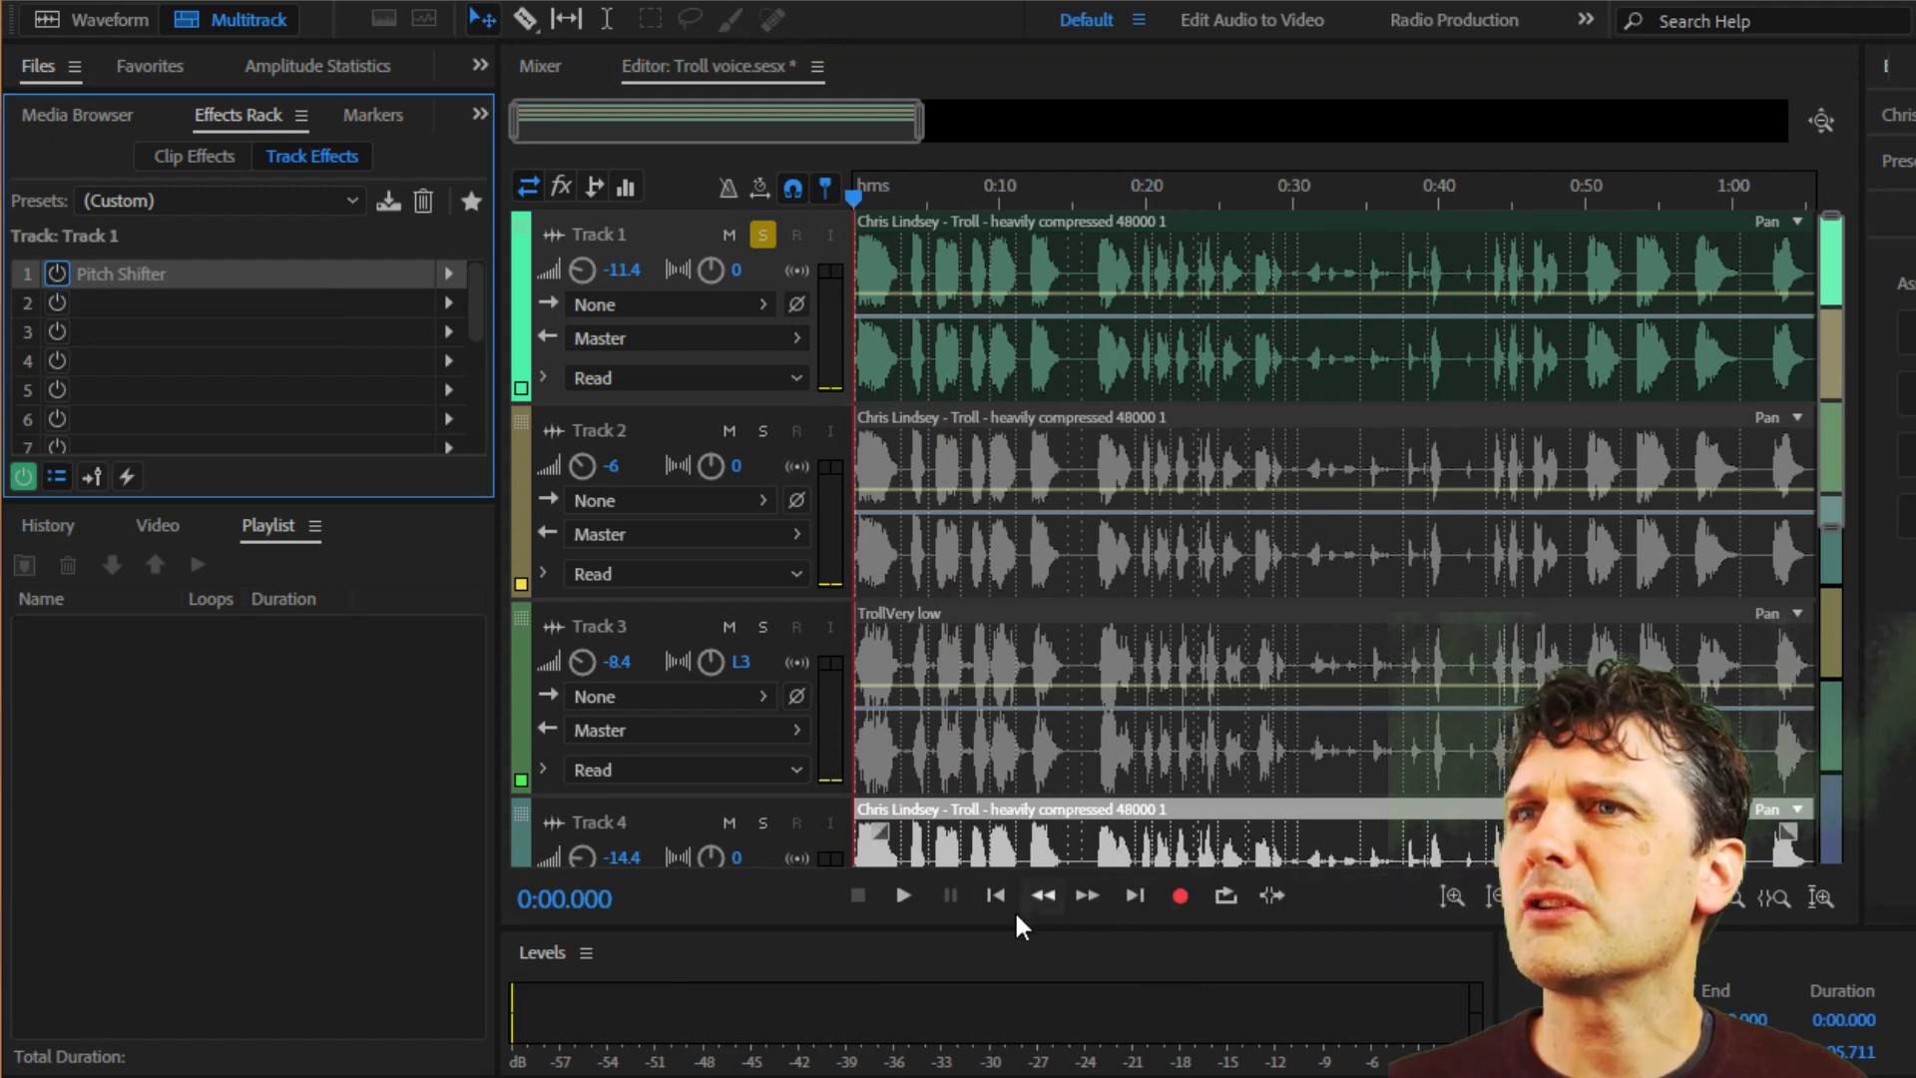
click(895, 890)
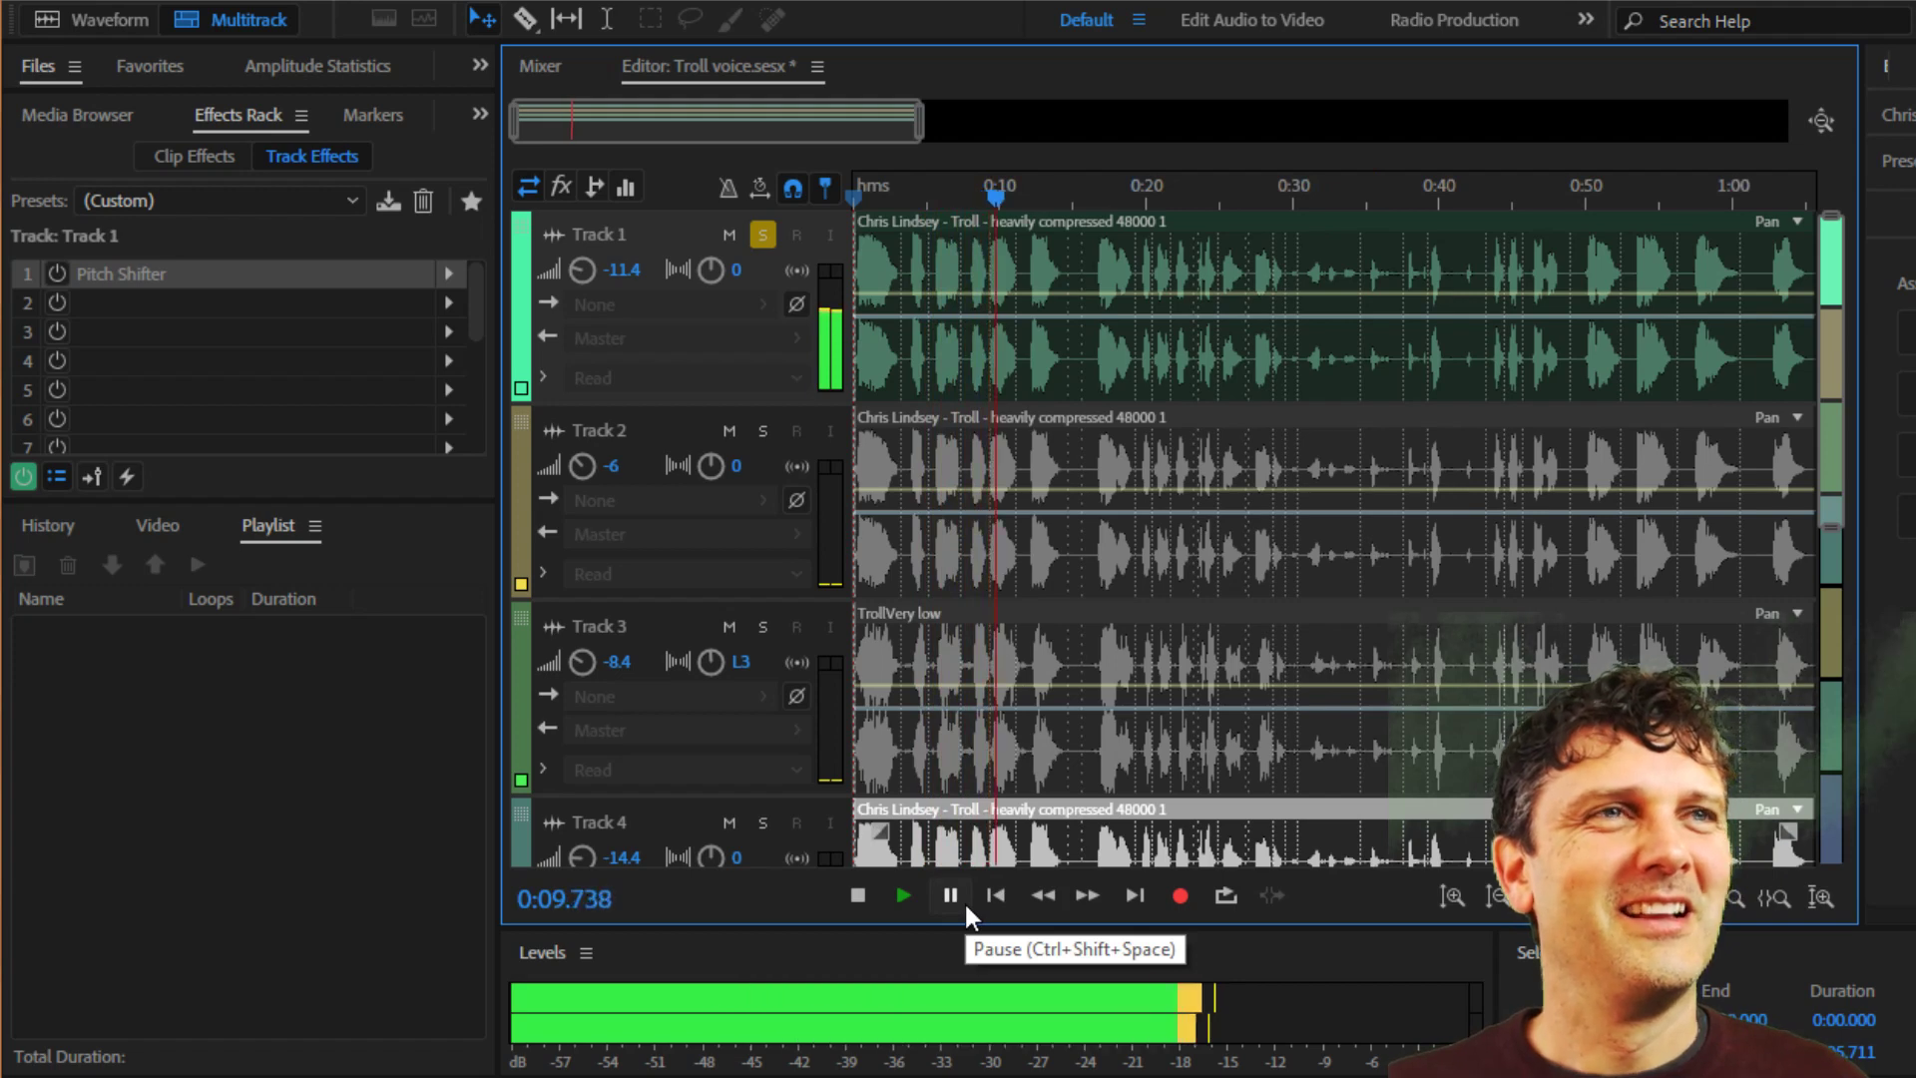
click(855, 895)
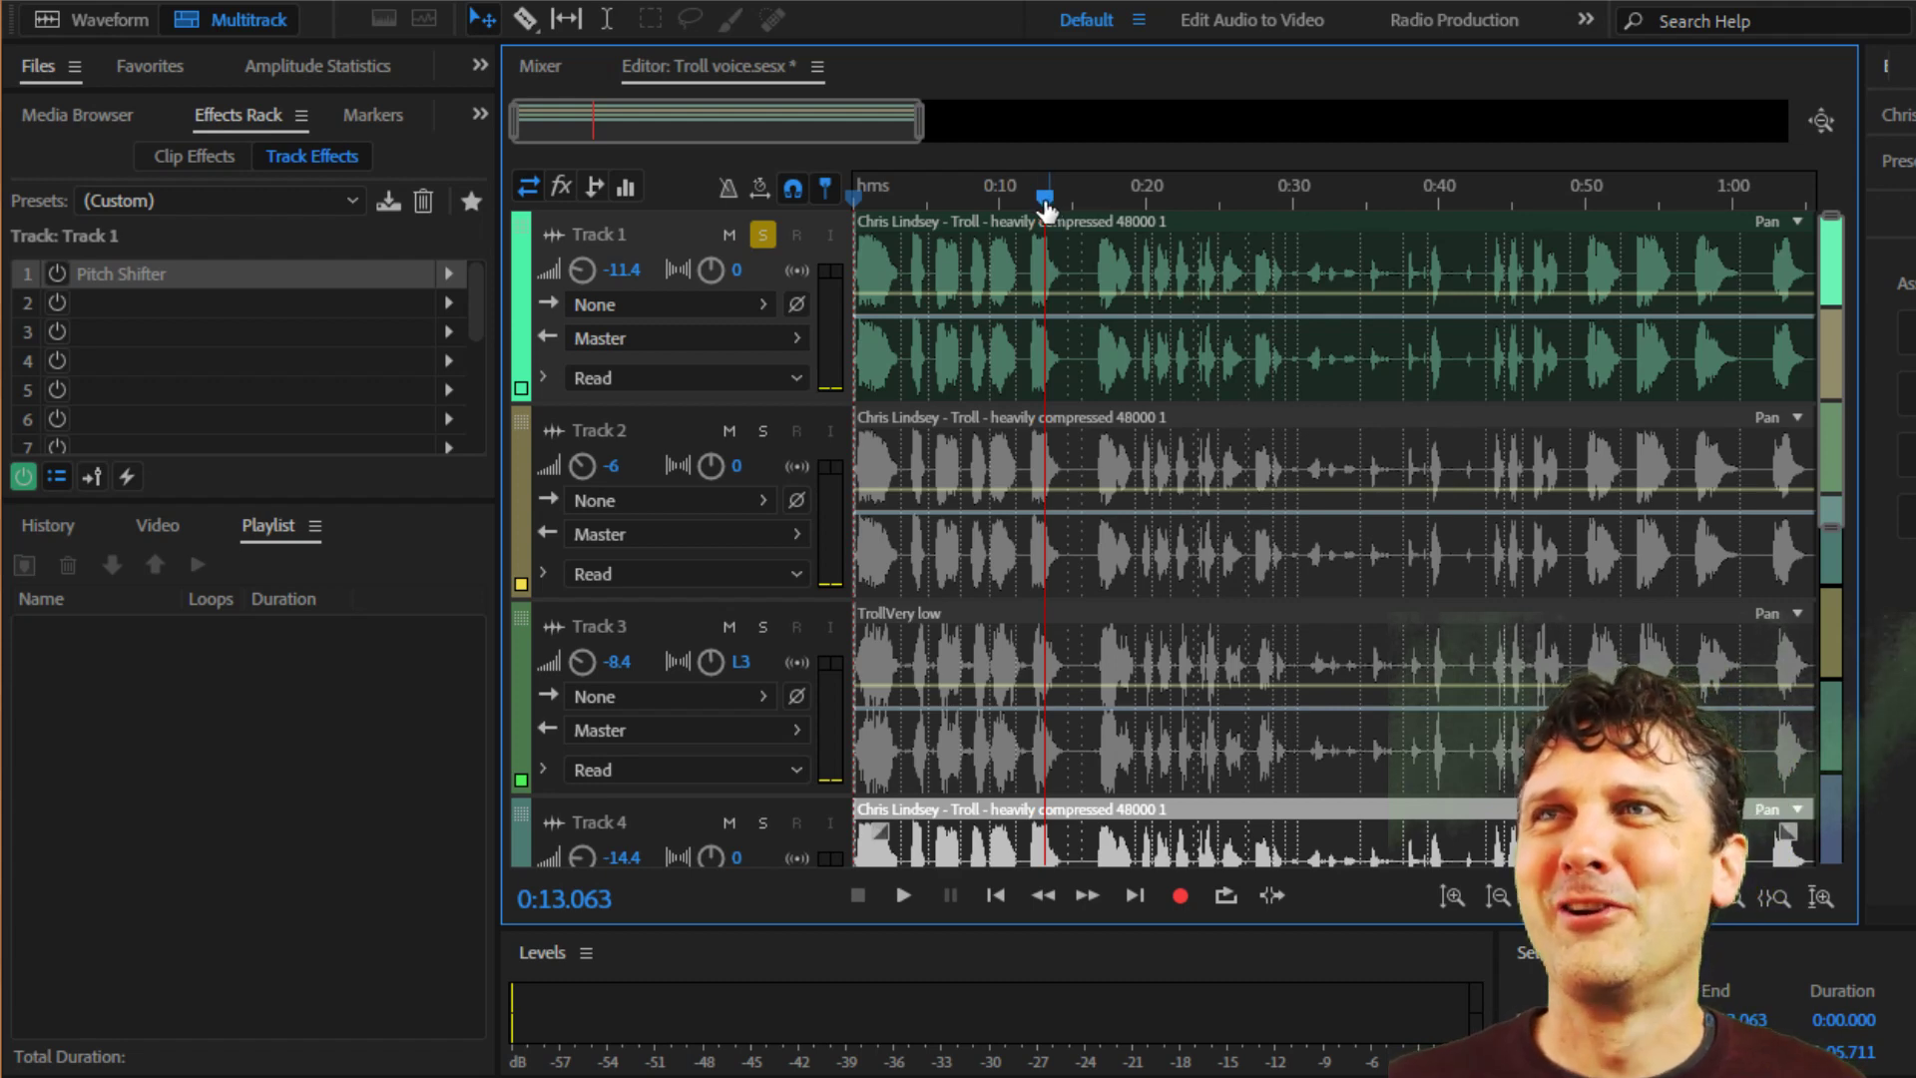
Return the playhead to the start, re-enable Track 1's Pitch Shifter and open its settings clear of the transport controls.
drag(1045, 197, 795, 199)
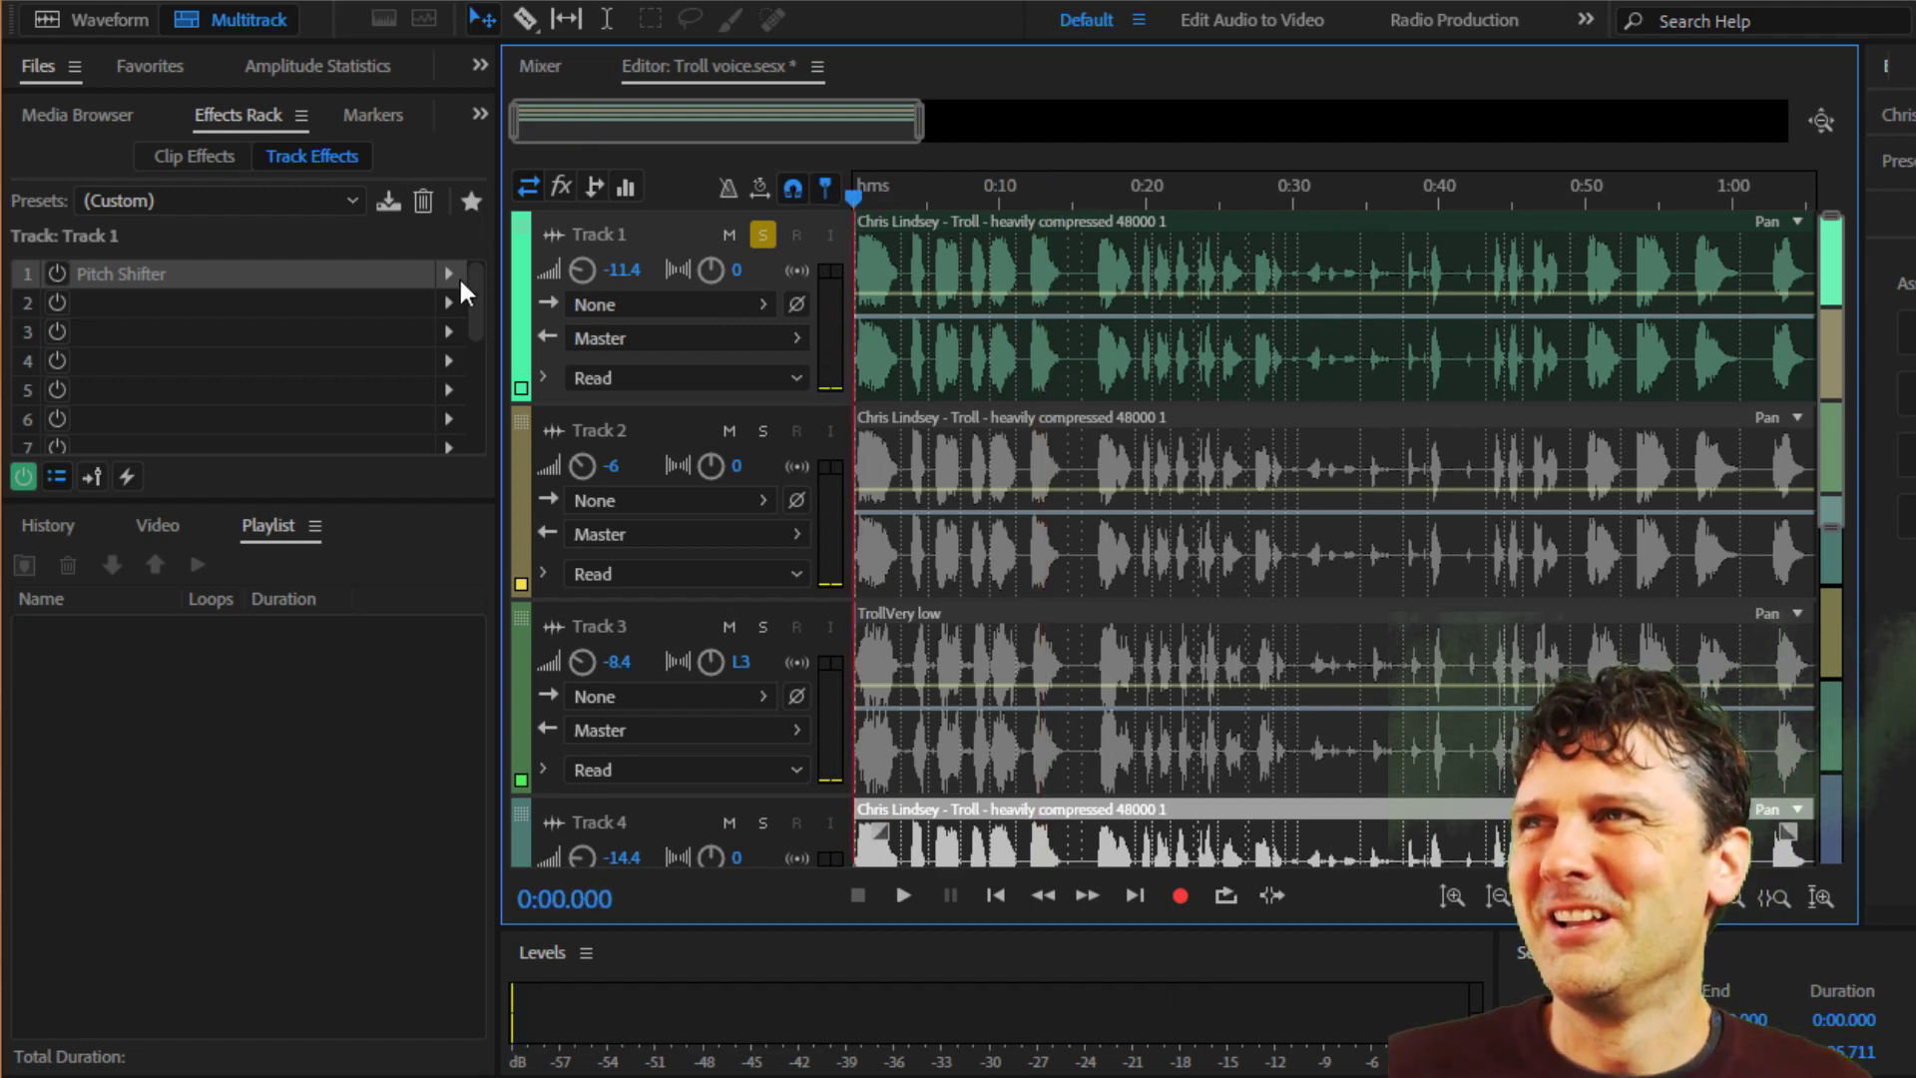
click(56, 276)
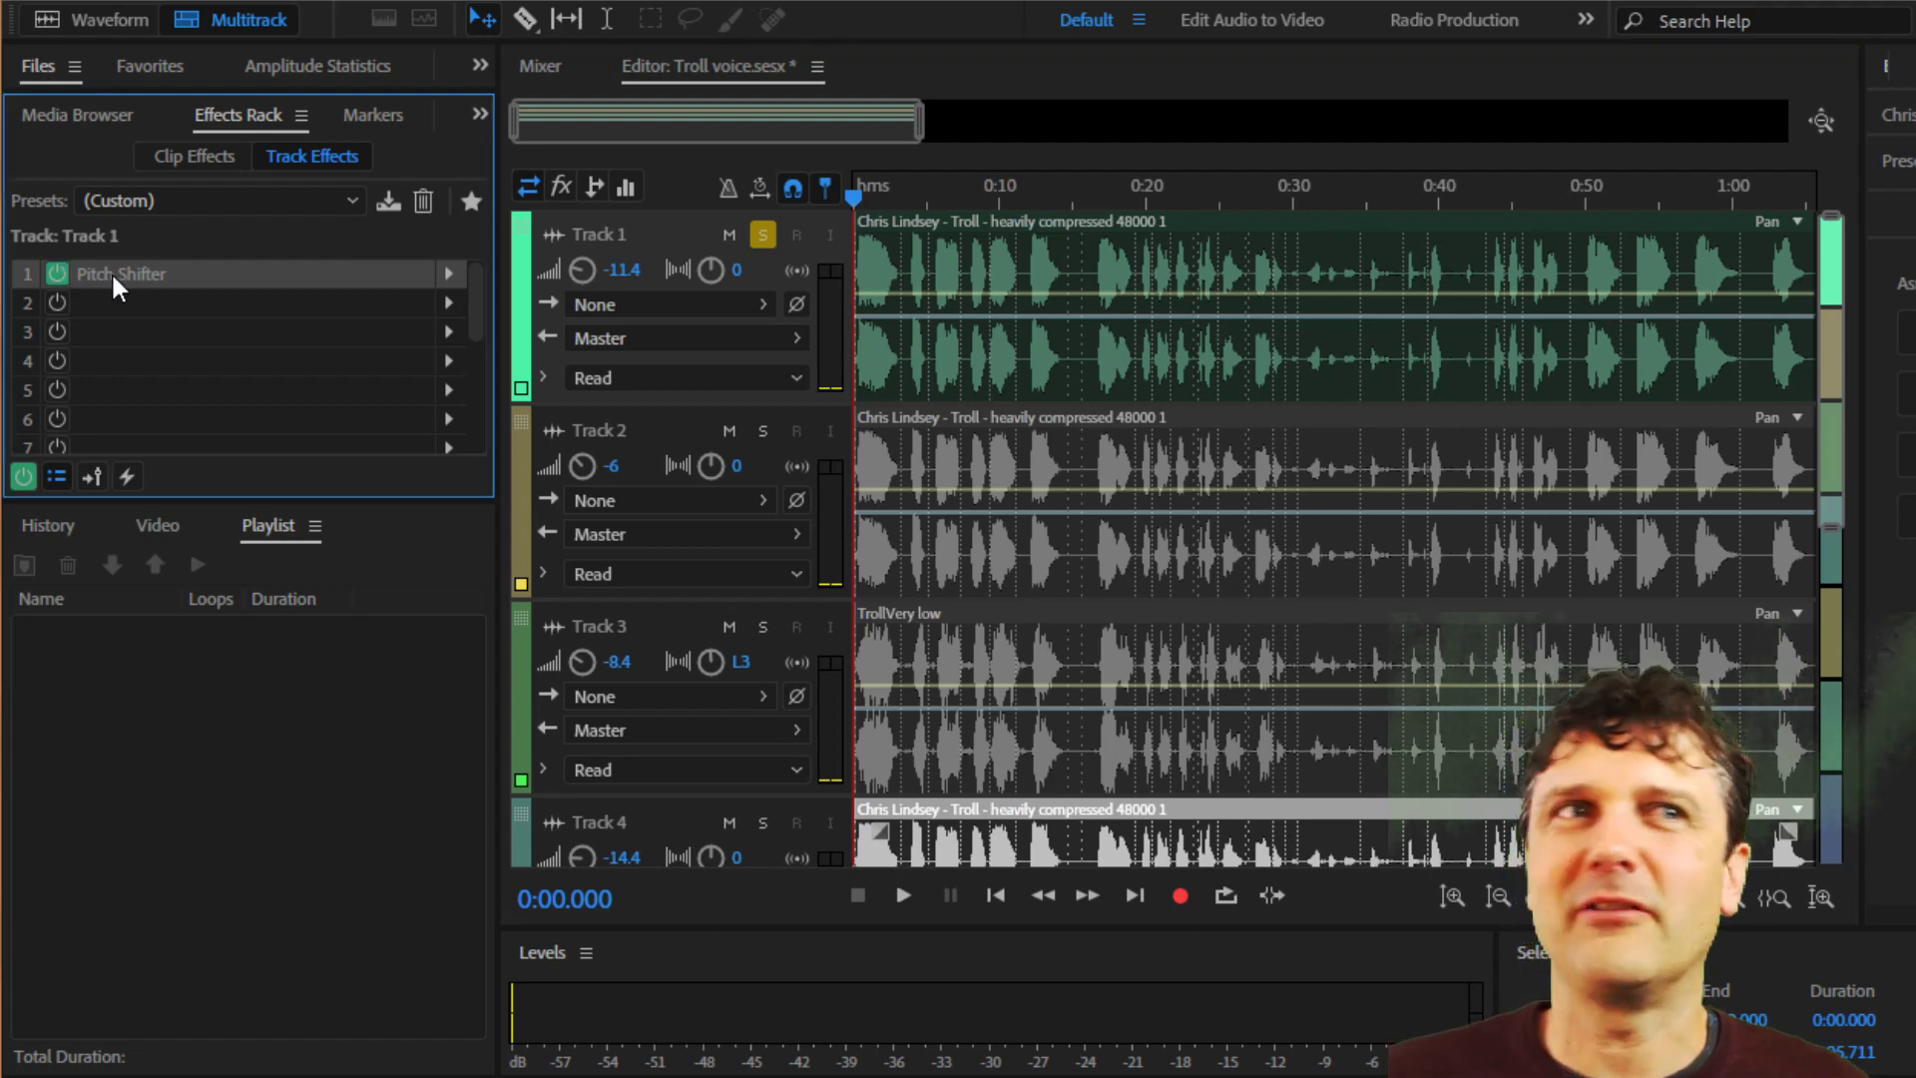
double_click(111, 272)
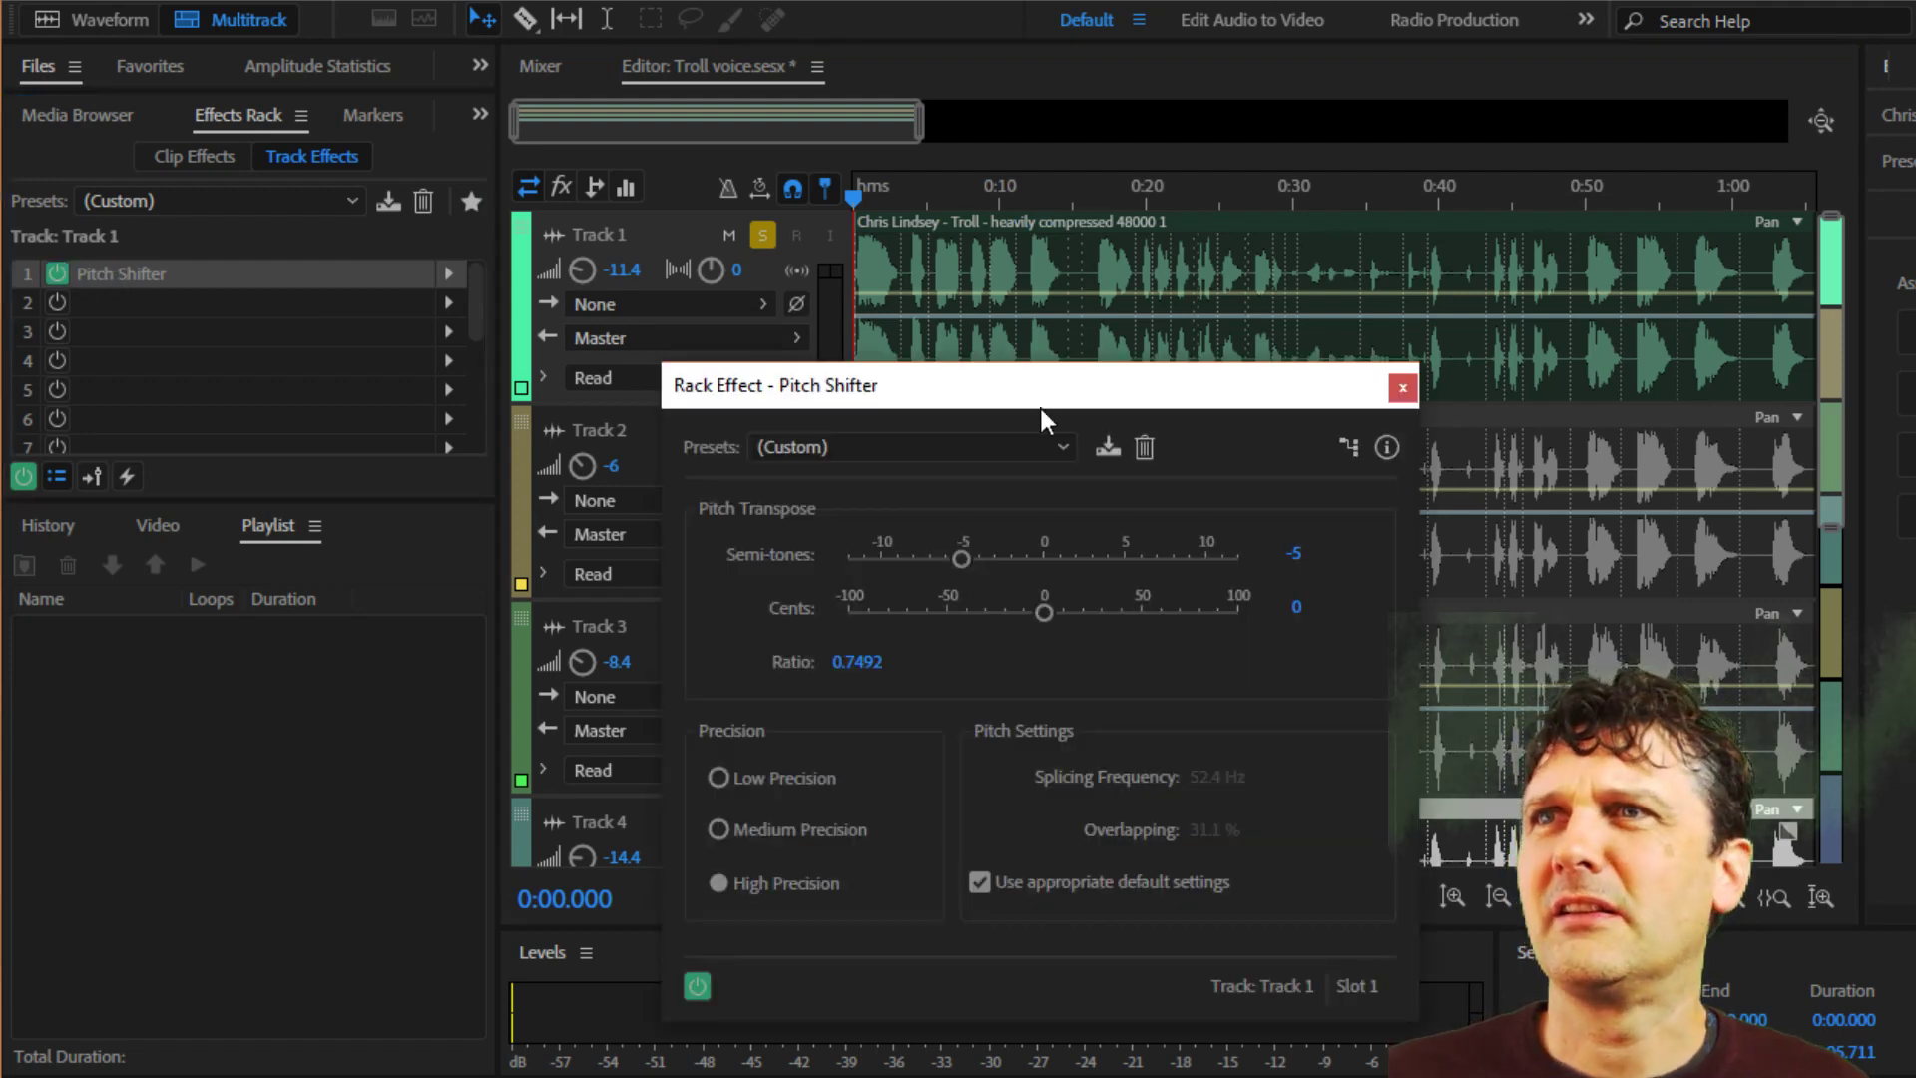
click(924, 375)
drag(924, 375, 745, 333)
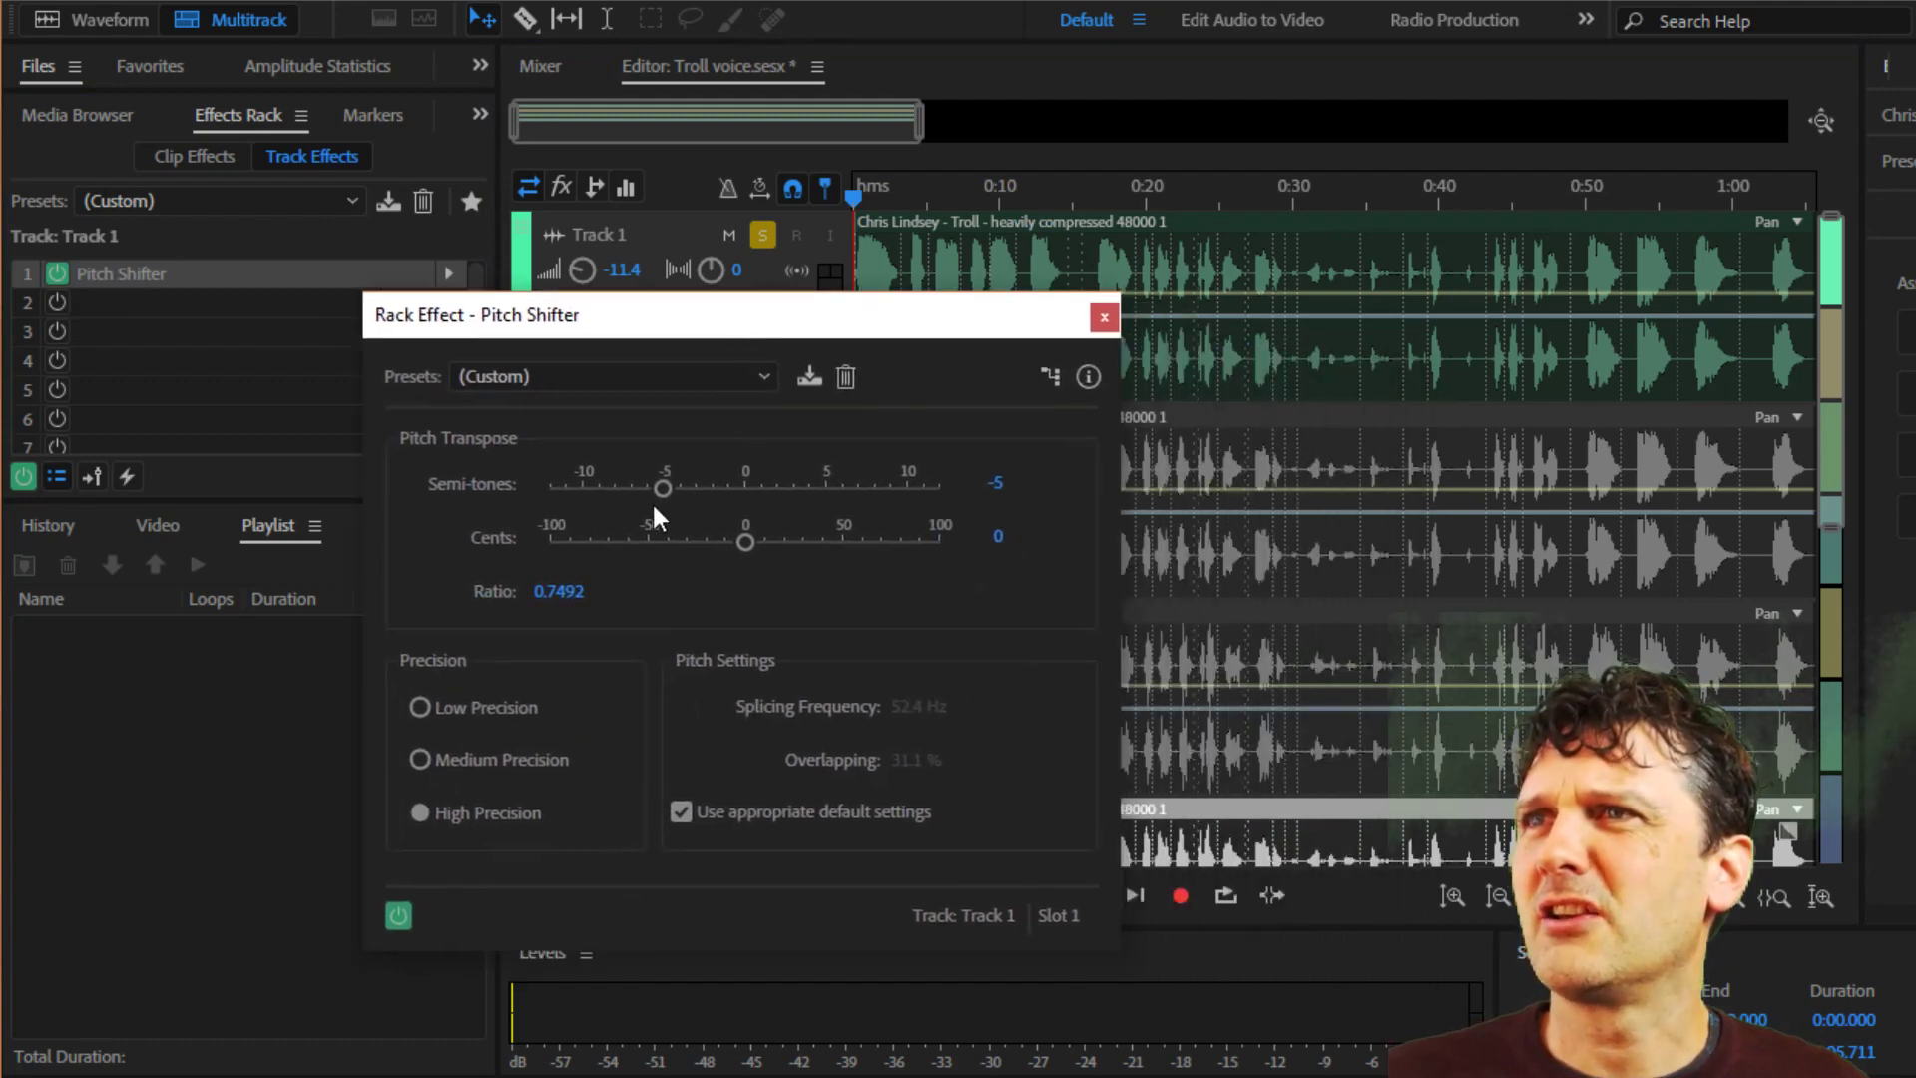
drag(917, 325, 724, 250)
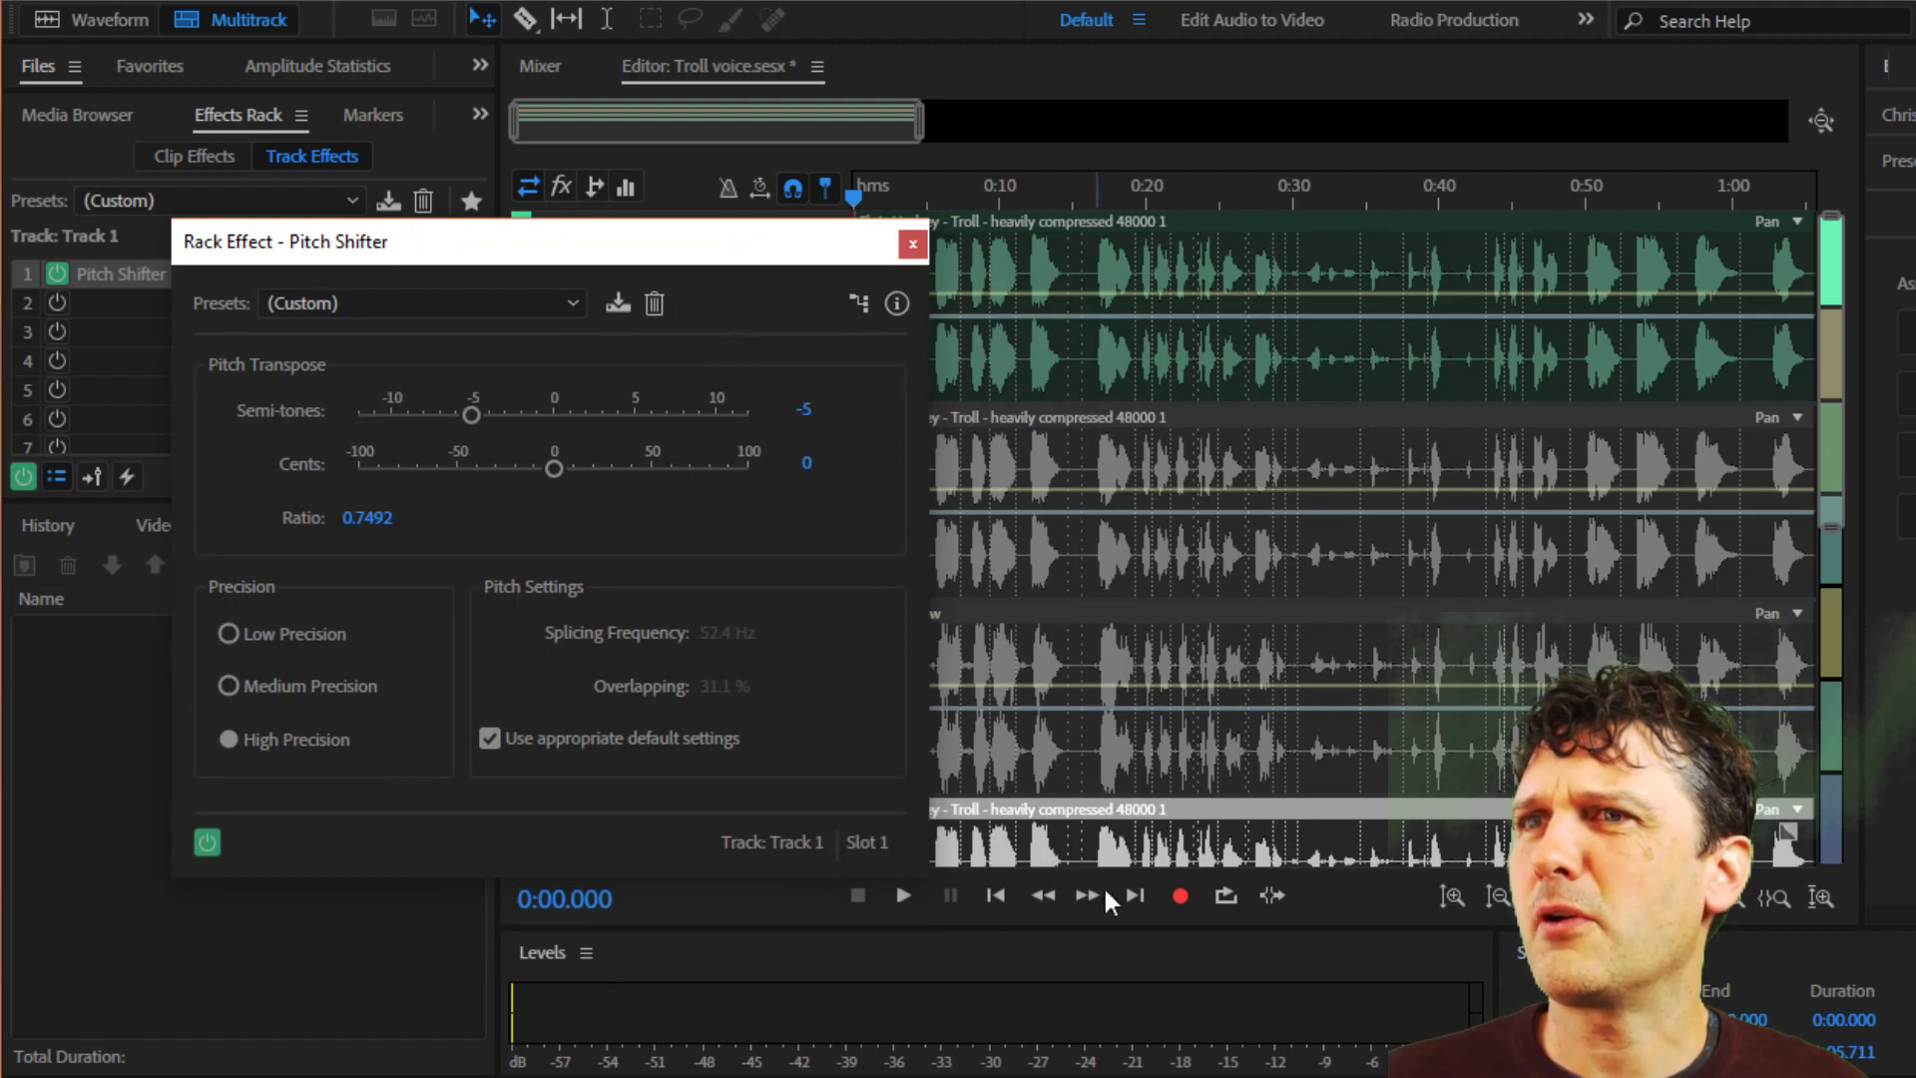
Play Track 1 with the Pitch Shifter active and close the effect's settings window.
click(903, 896)
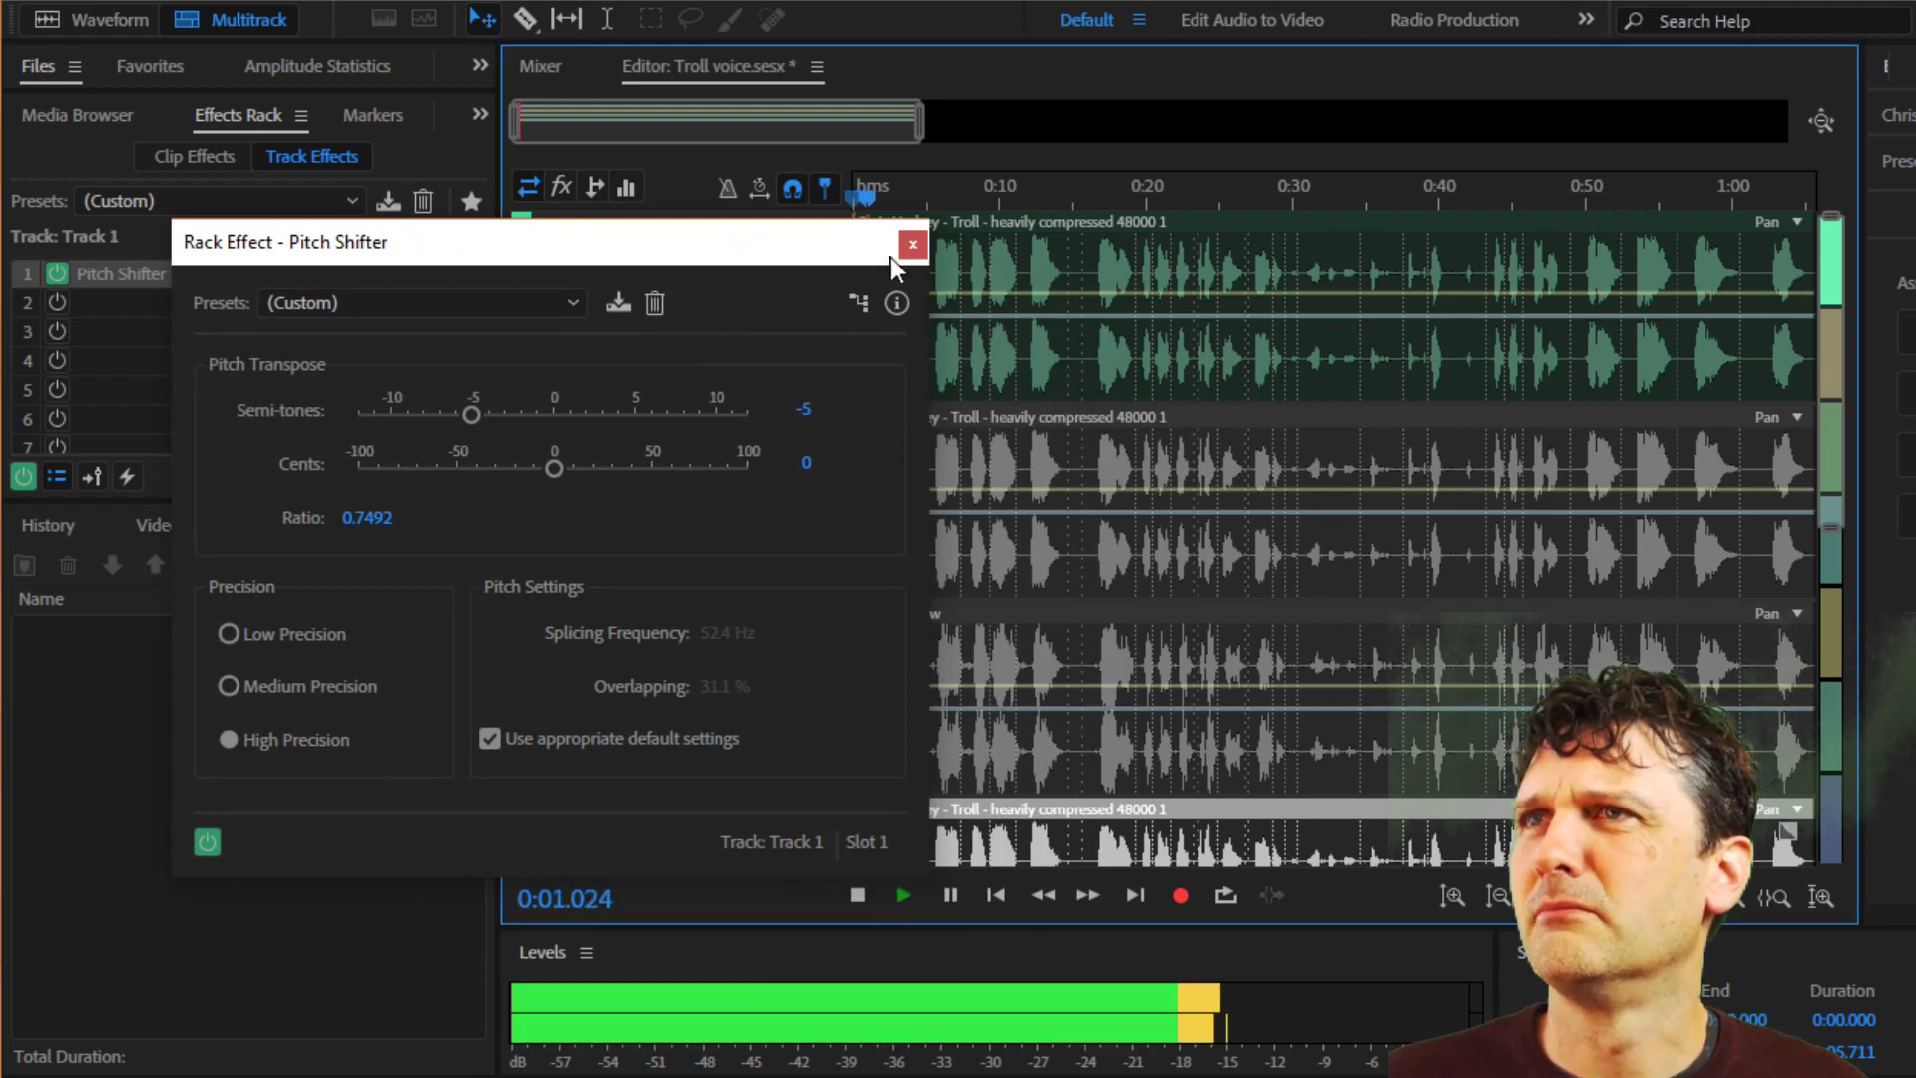
drag(763, 249, 1411, 370)
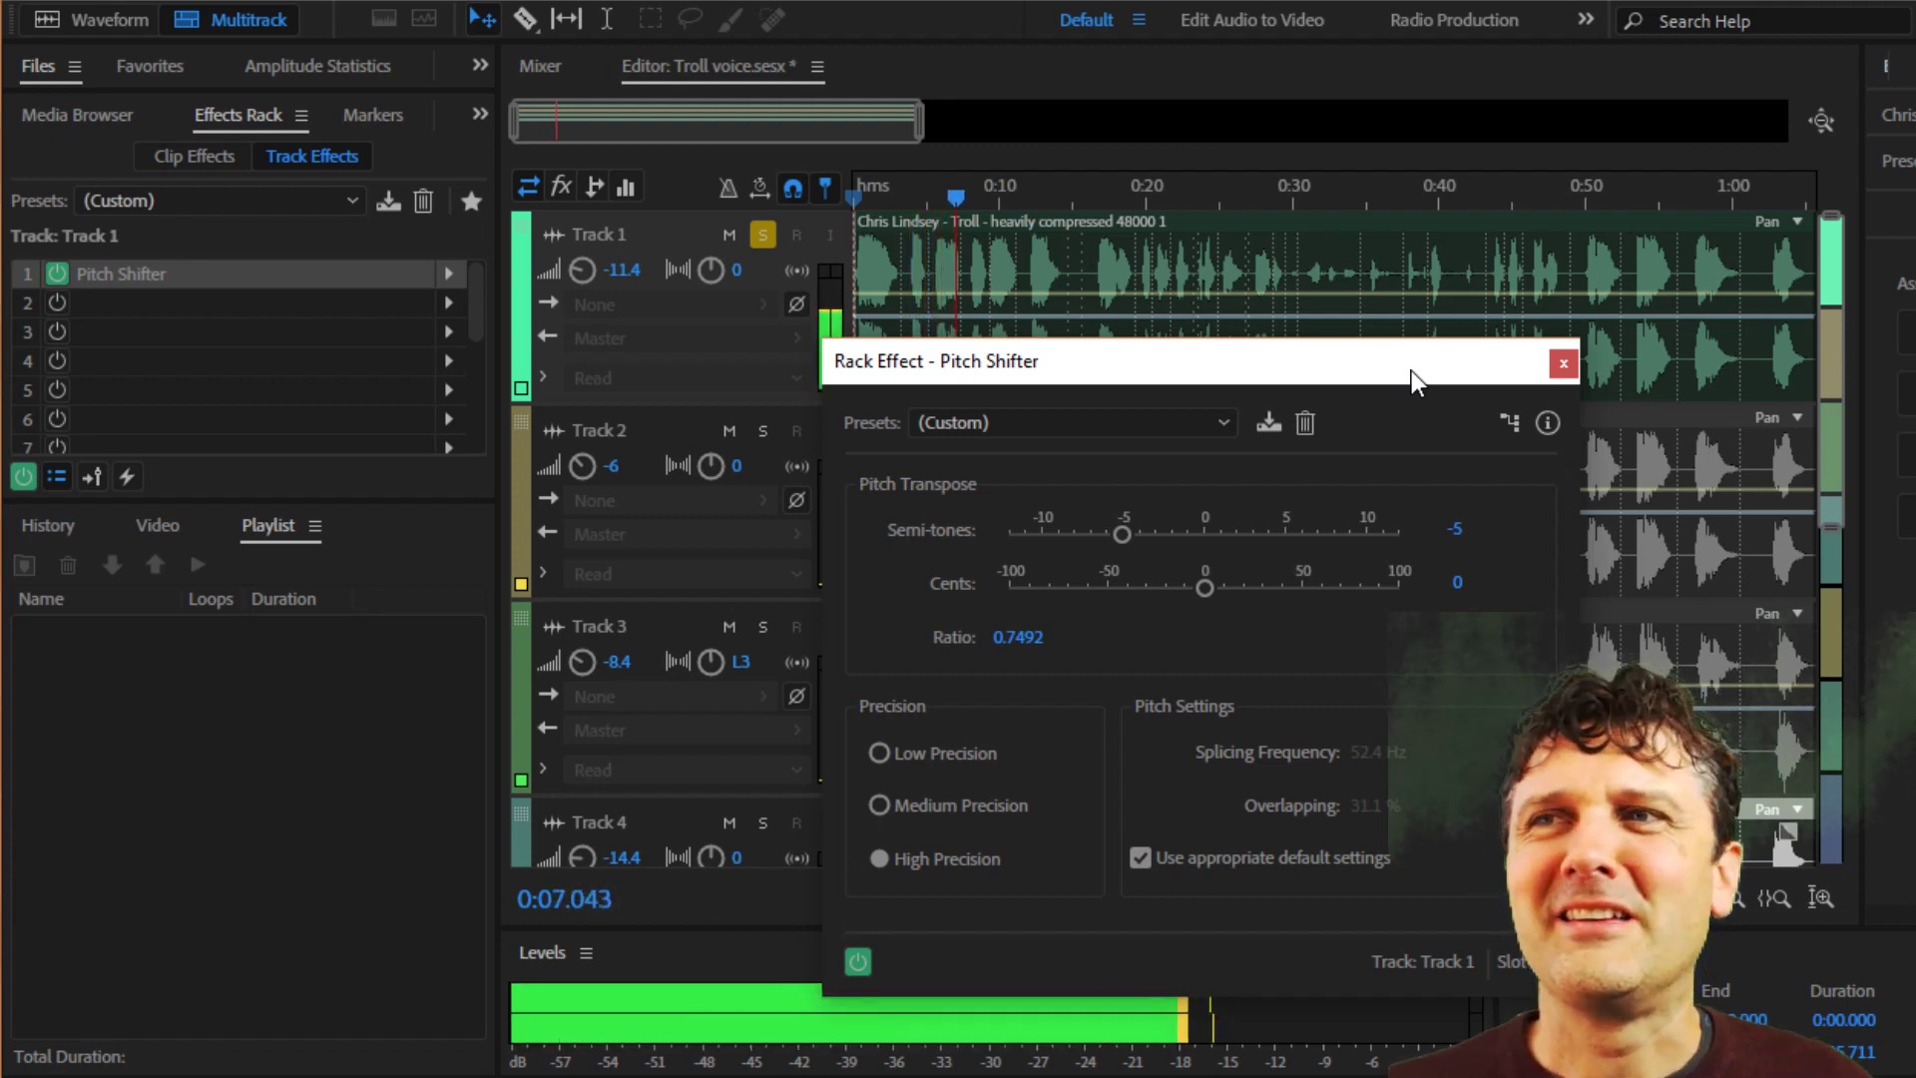
click(1562, 366)
Compare Track 1 without and with the Pitch Shifter during playback, leave the effect enabled and stop.
click(55, 272)
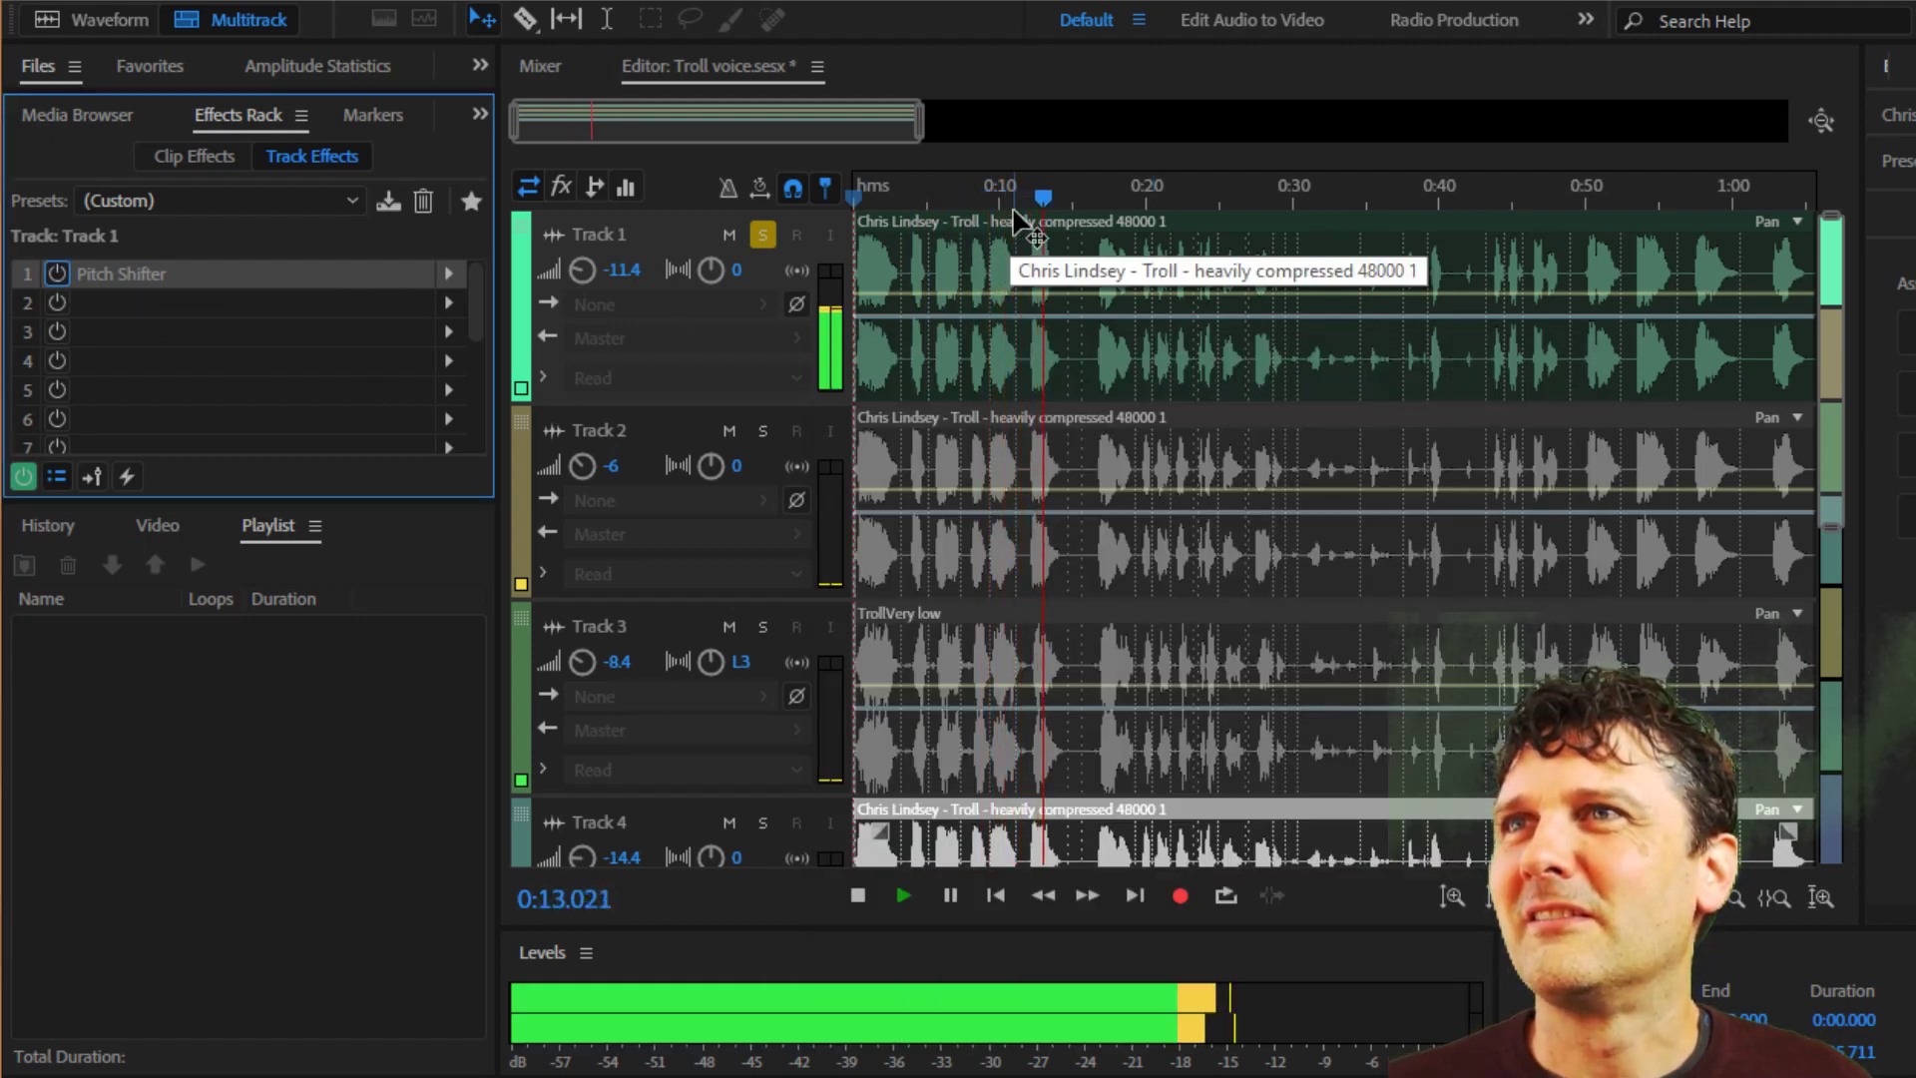
click(1002, 196)
click(57, 272)
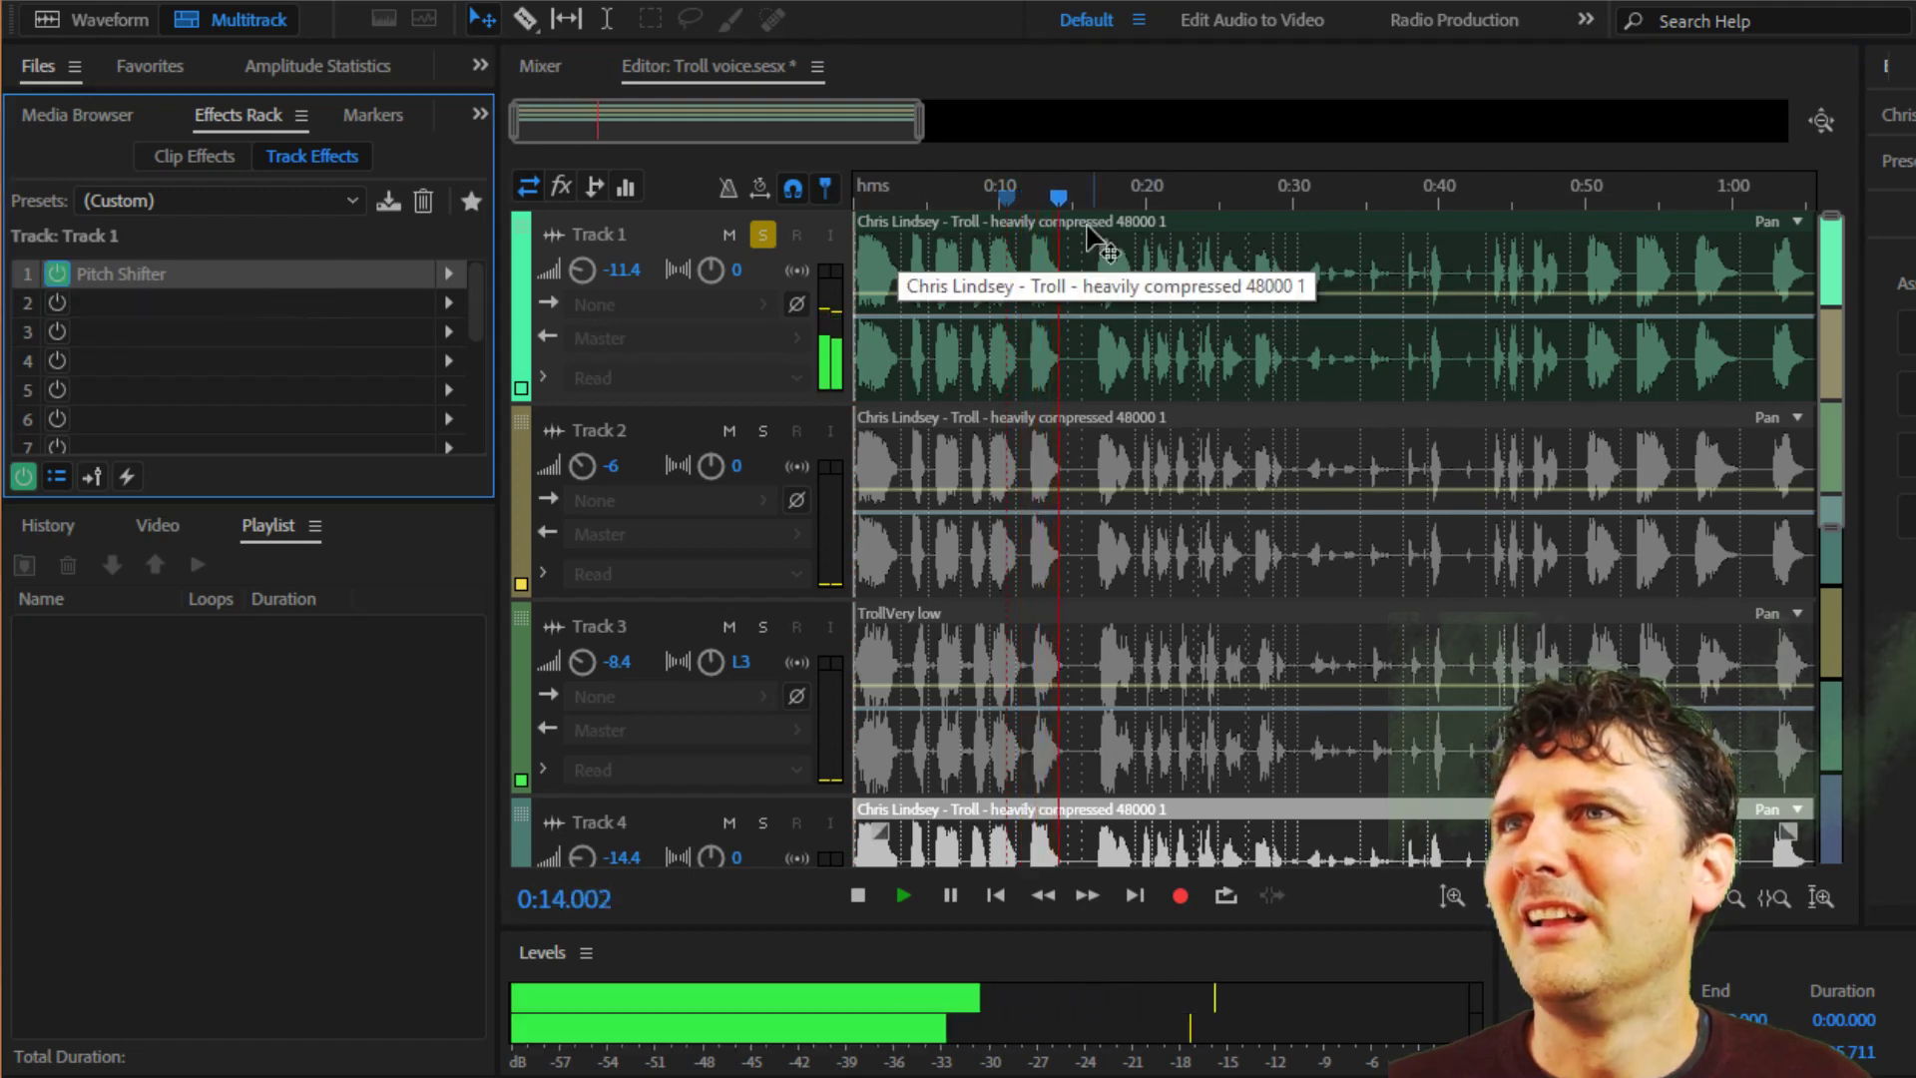
click(859, 892)
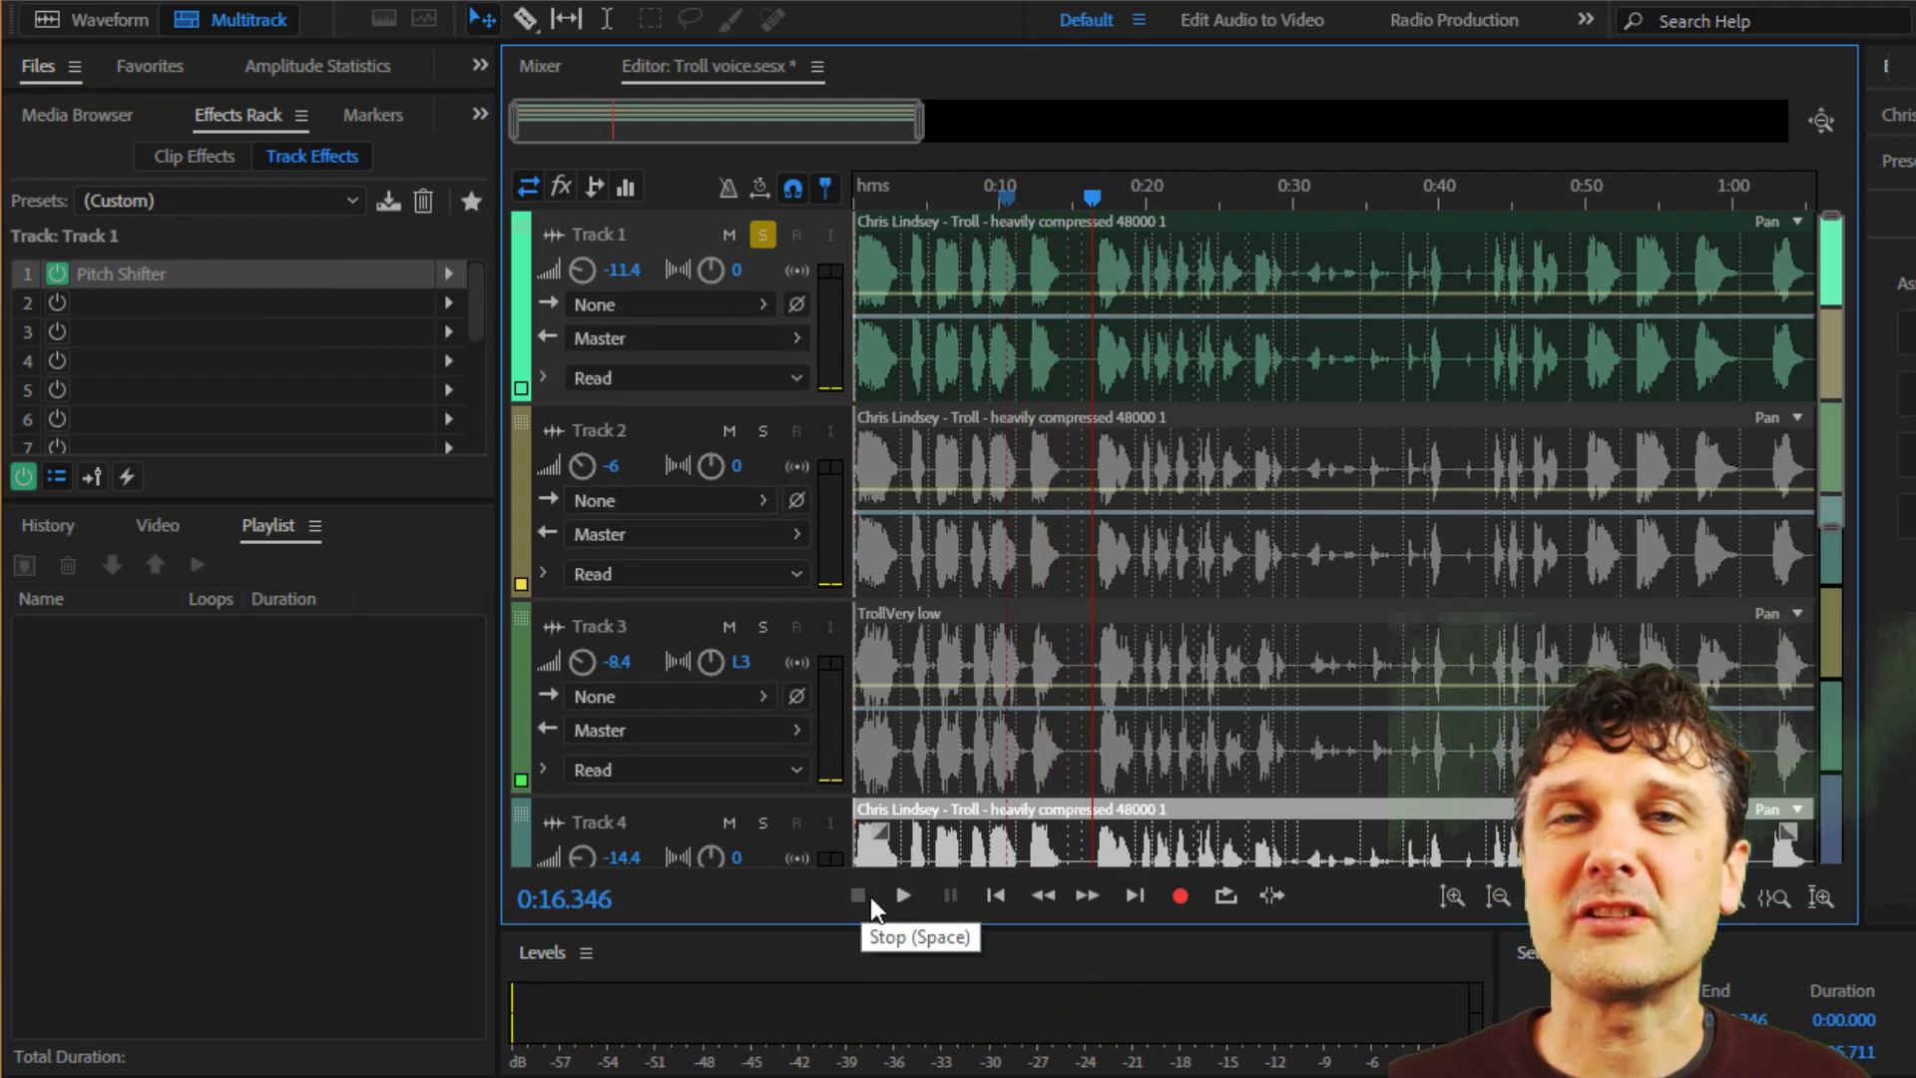
Select Track 2 and solo it instead of Track 1.
click(673, 433)
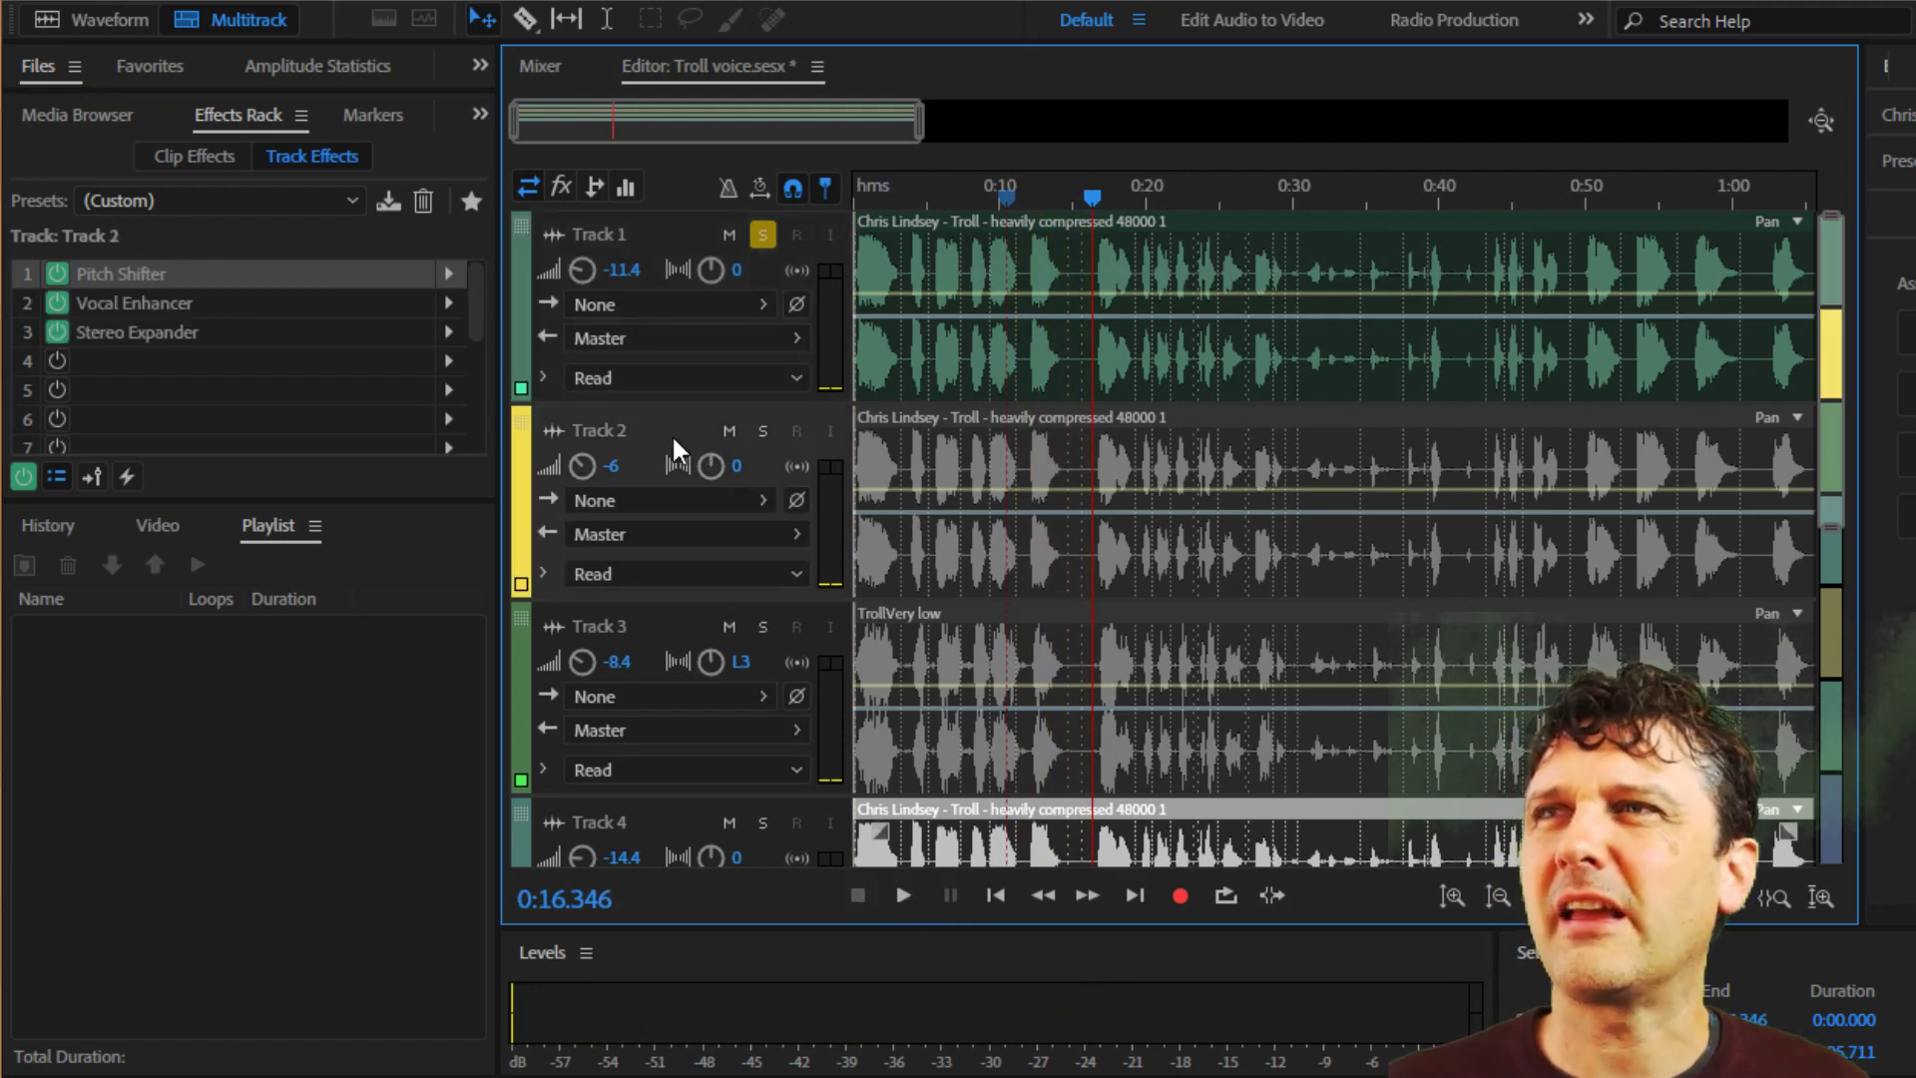
click(757, 233)
click(762, 431)
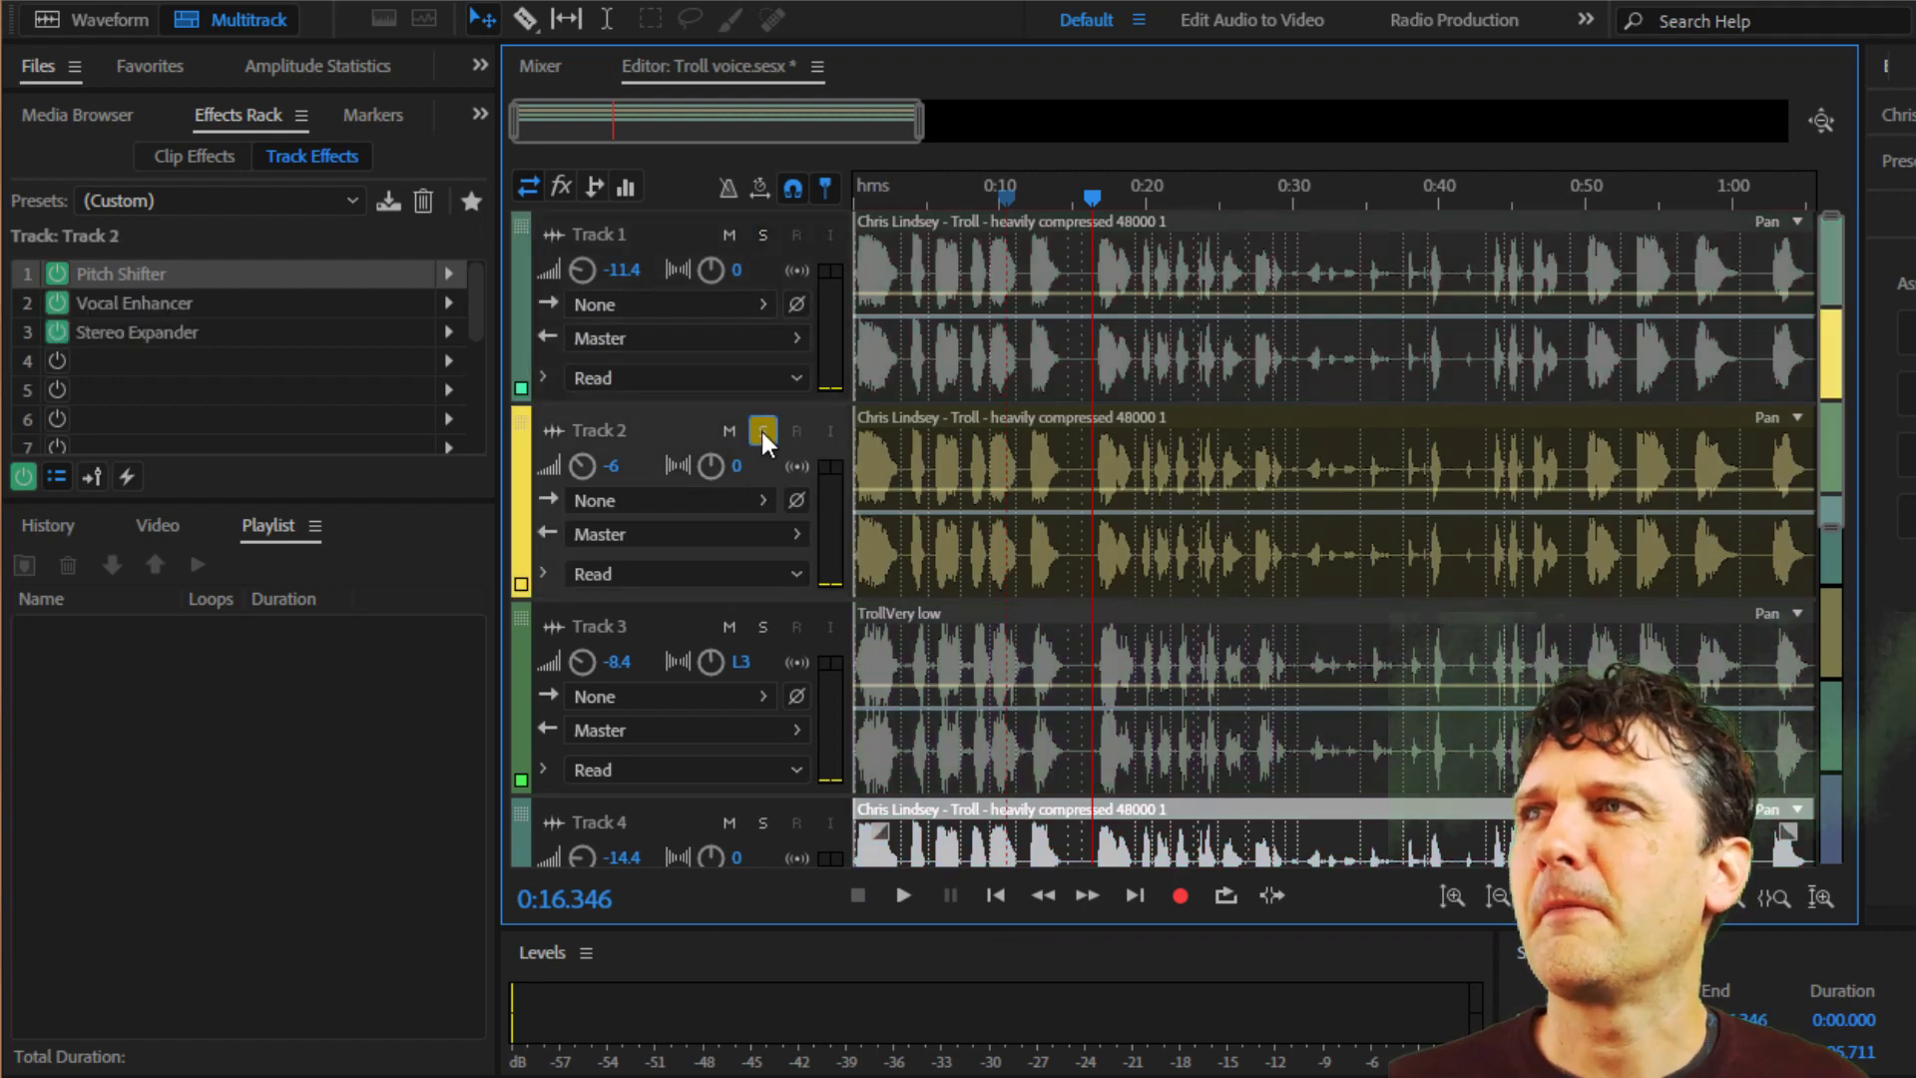
Play Track 2 from the start and check its Pitch Shifter settings, closing them again.
click(990, 897)
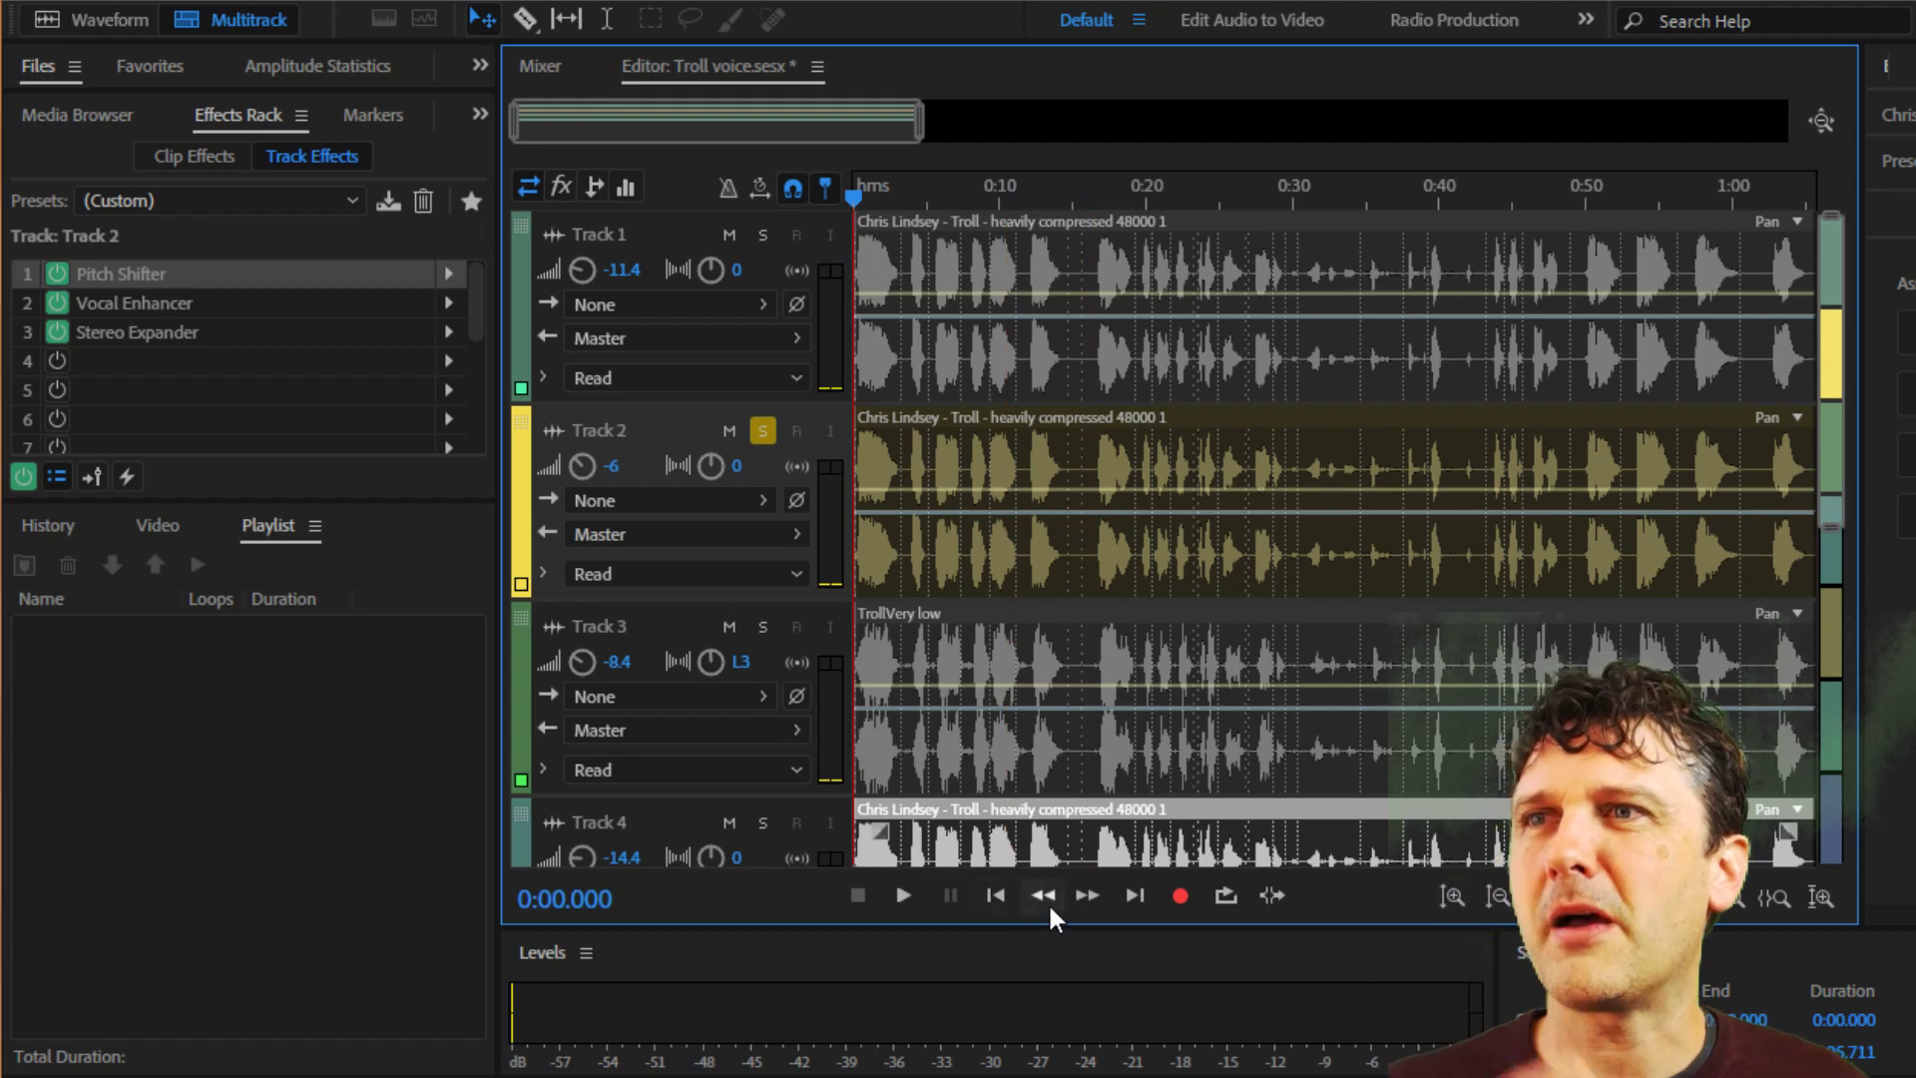
click(902, 895)
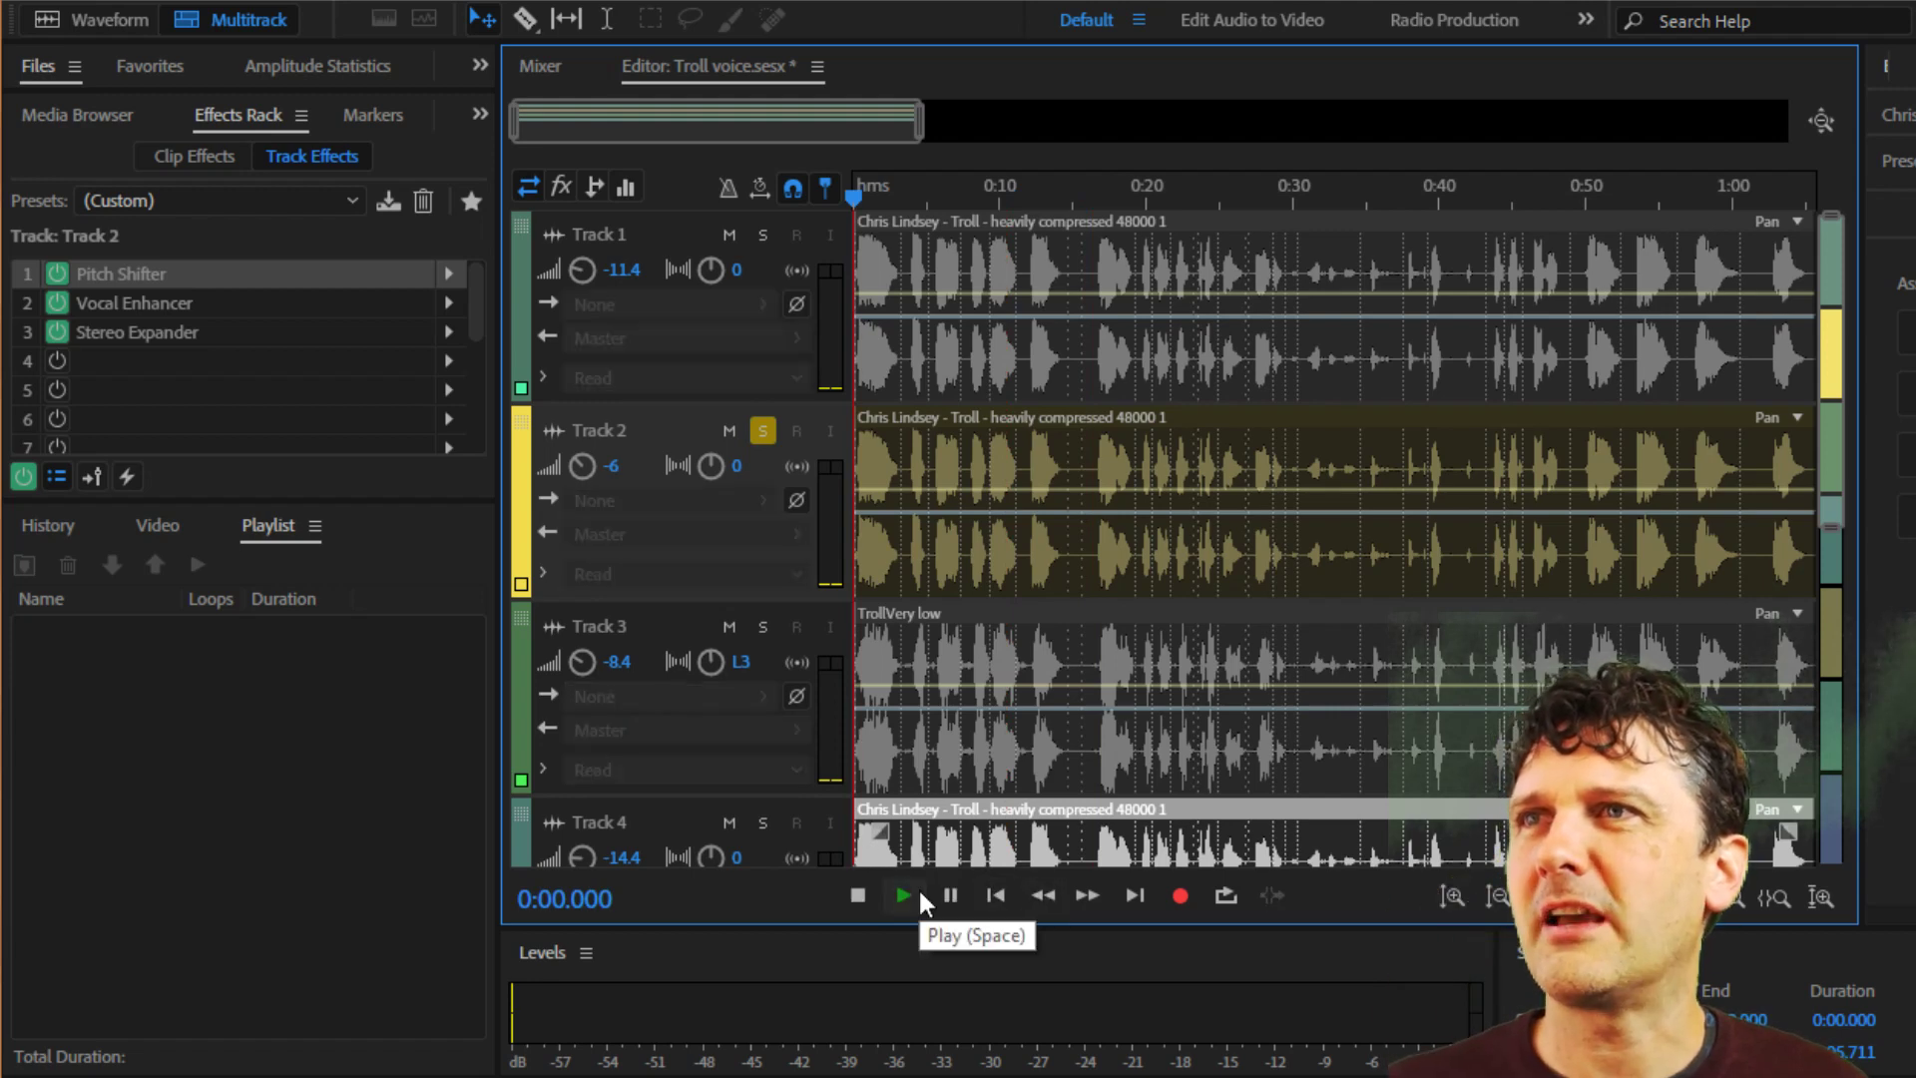
double_click(127, 273)
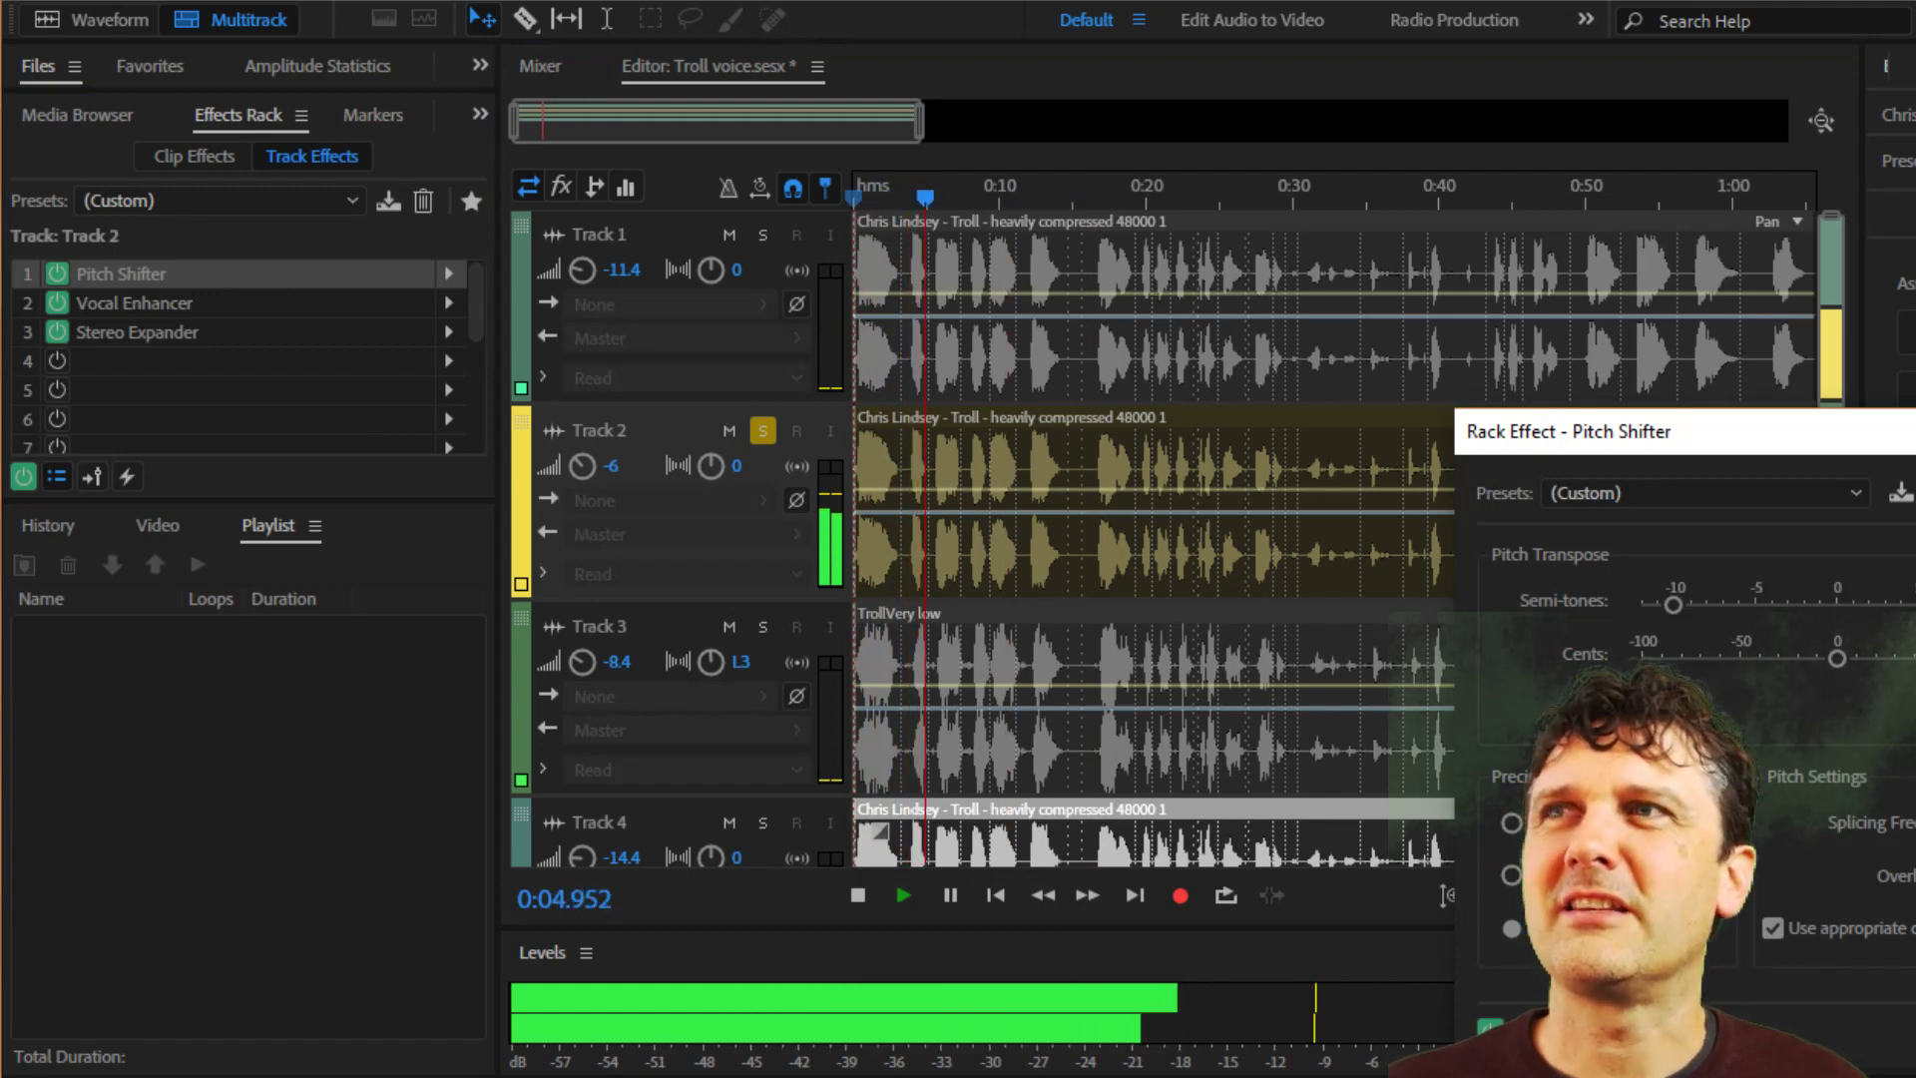
click(1915, 431)
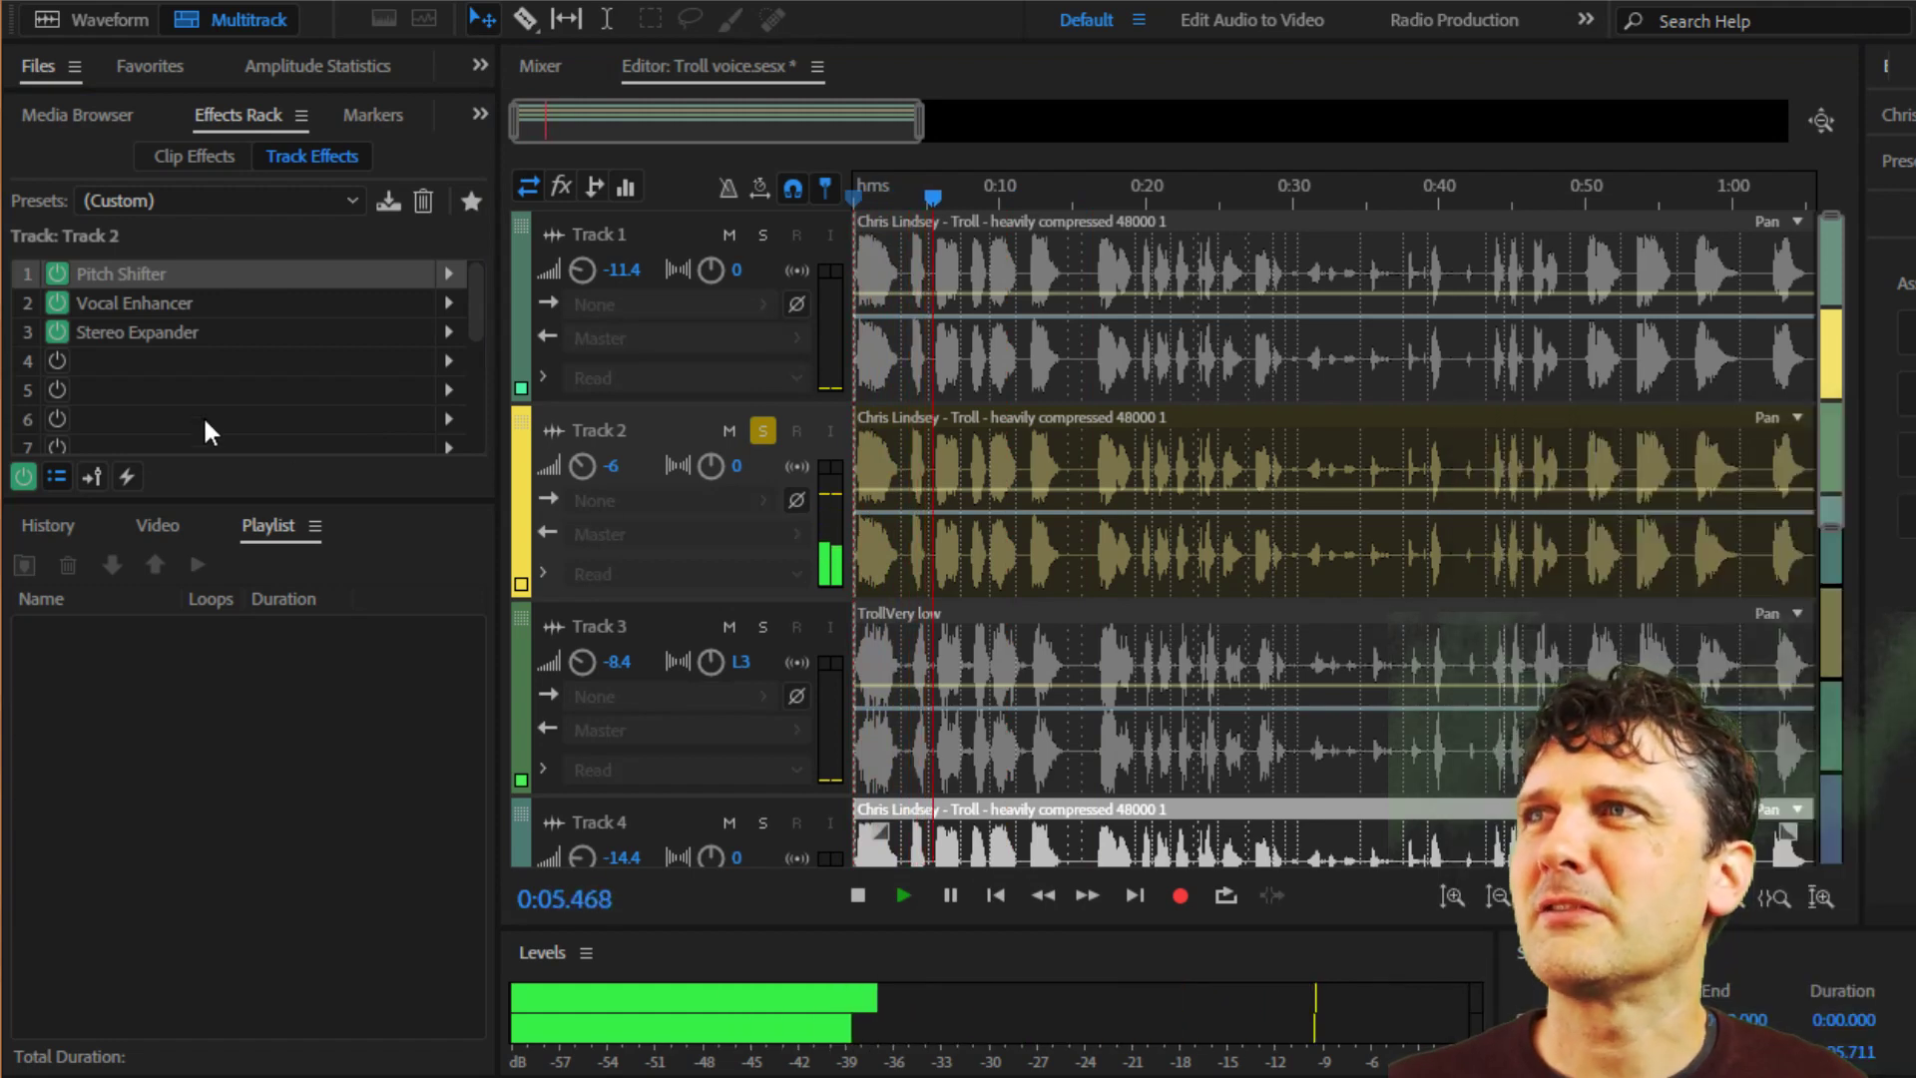
Check Track 2's Vocal Enhancer and Stereo Expander settings during playback, close both and stop.
double_click(136, 302)
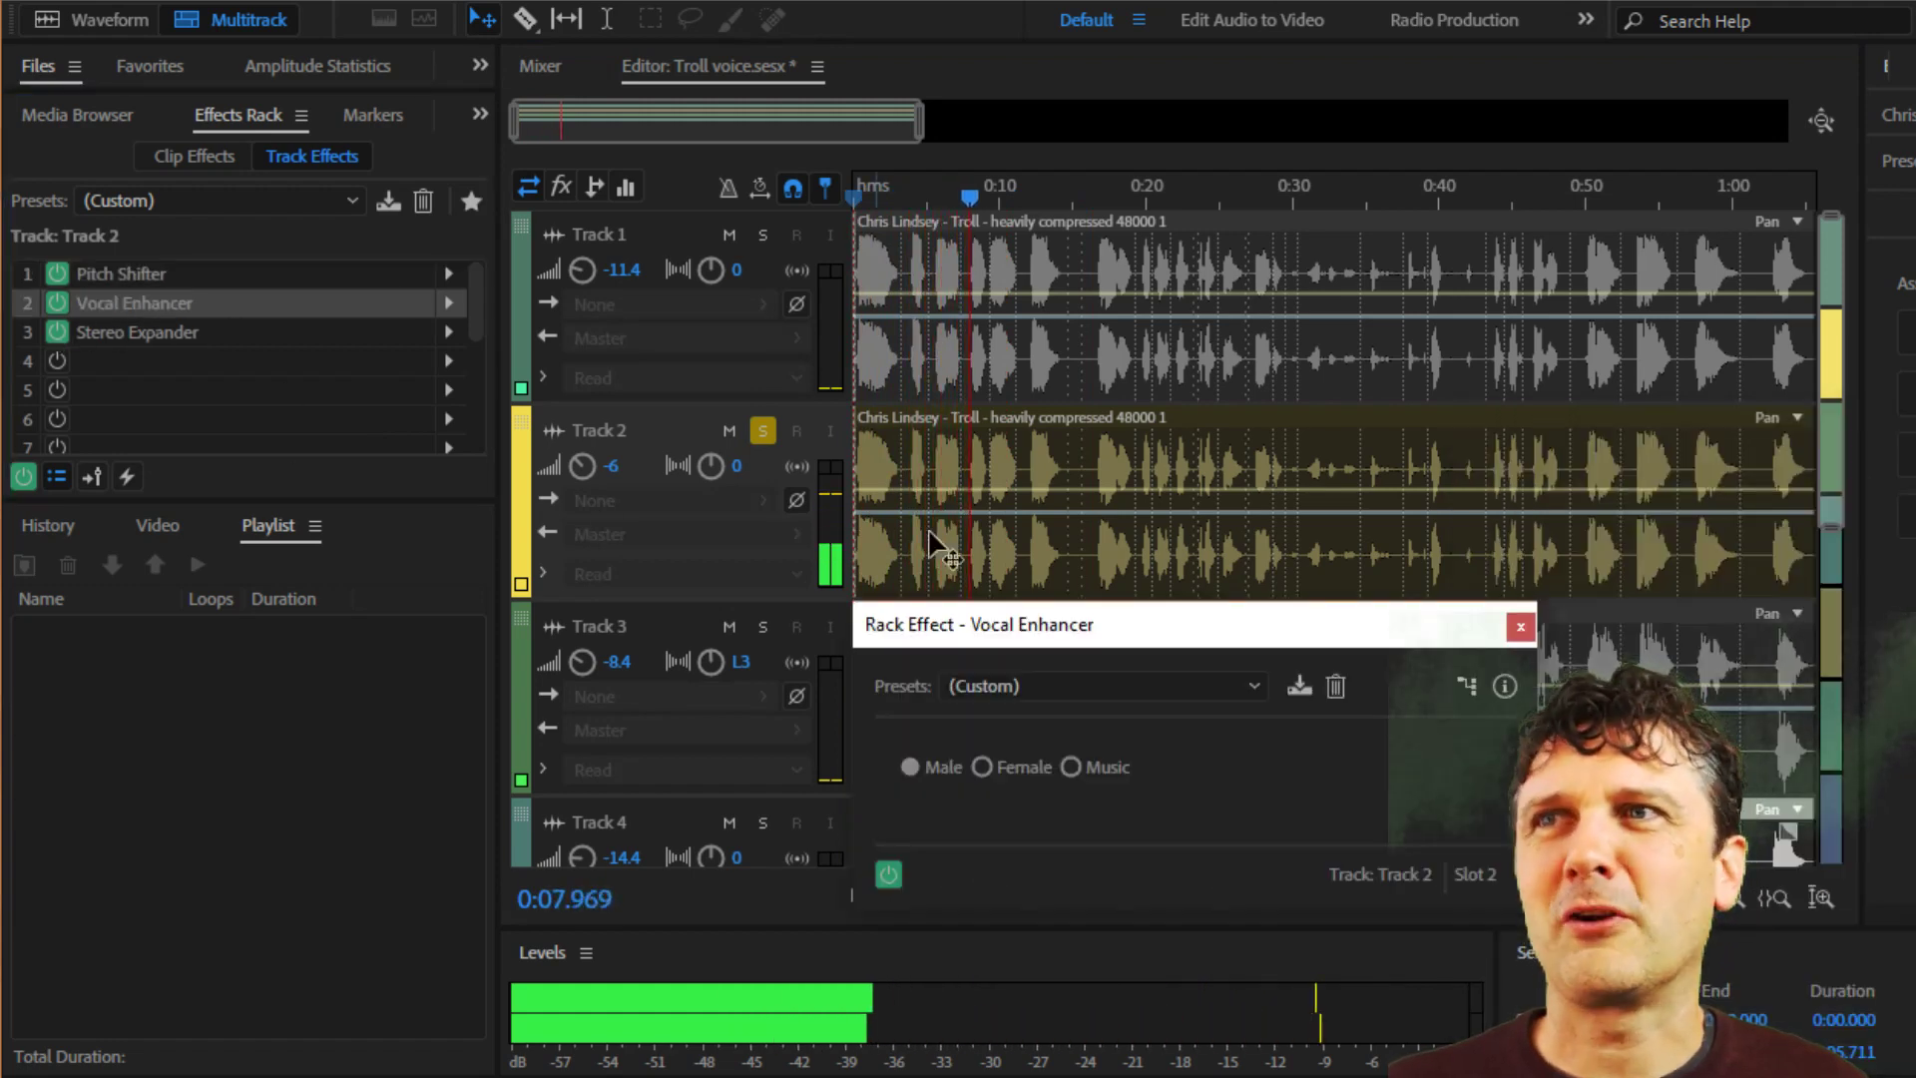
click(1520, 627)
double_click(162, 339)
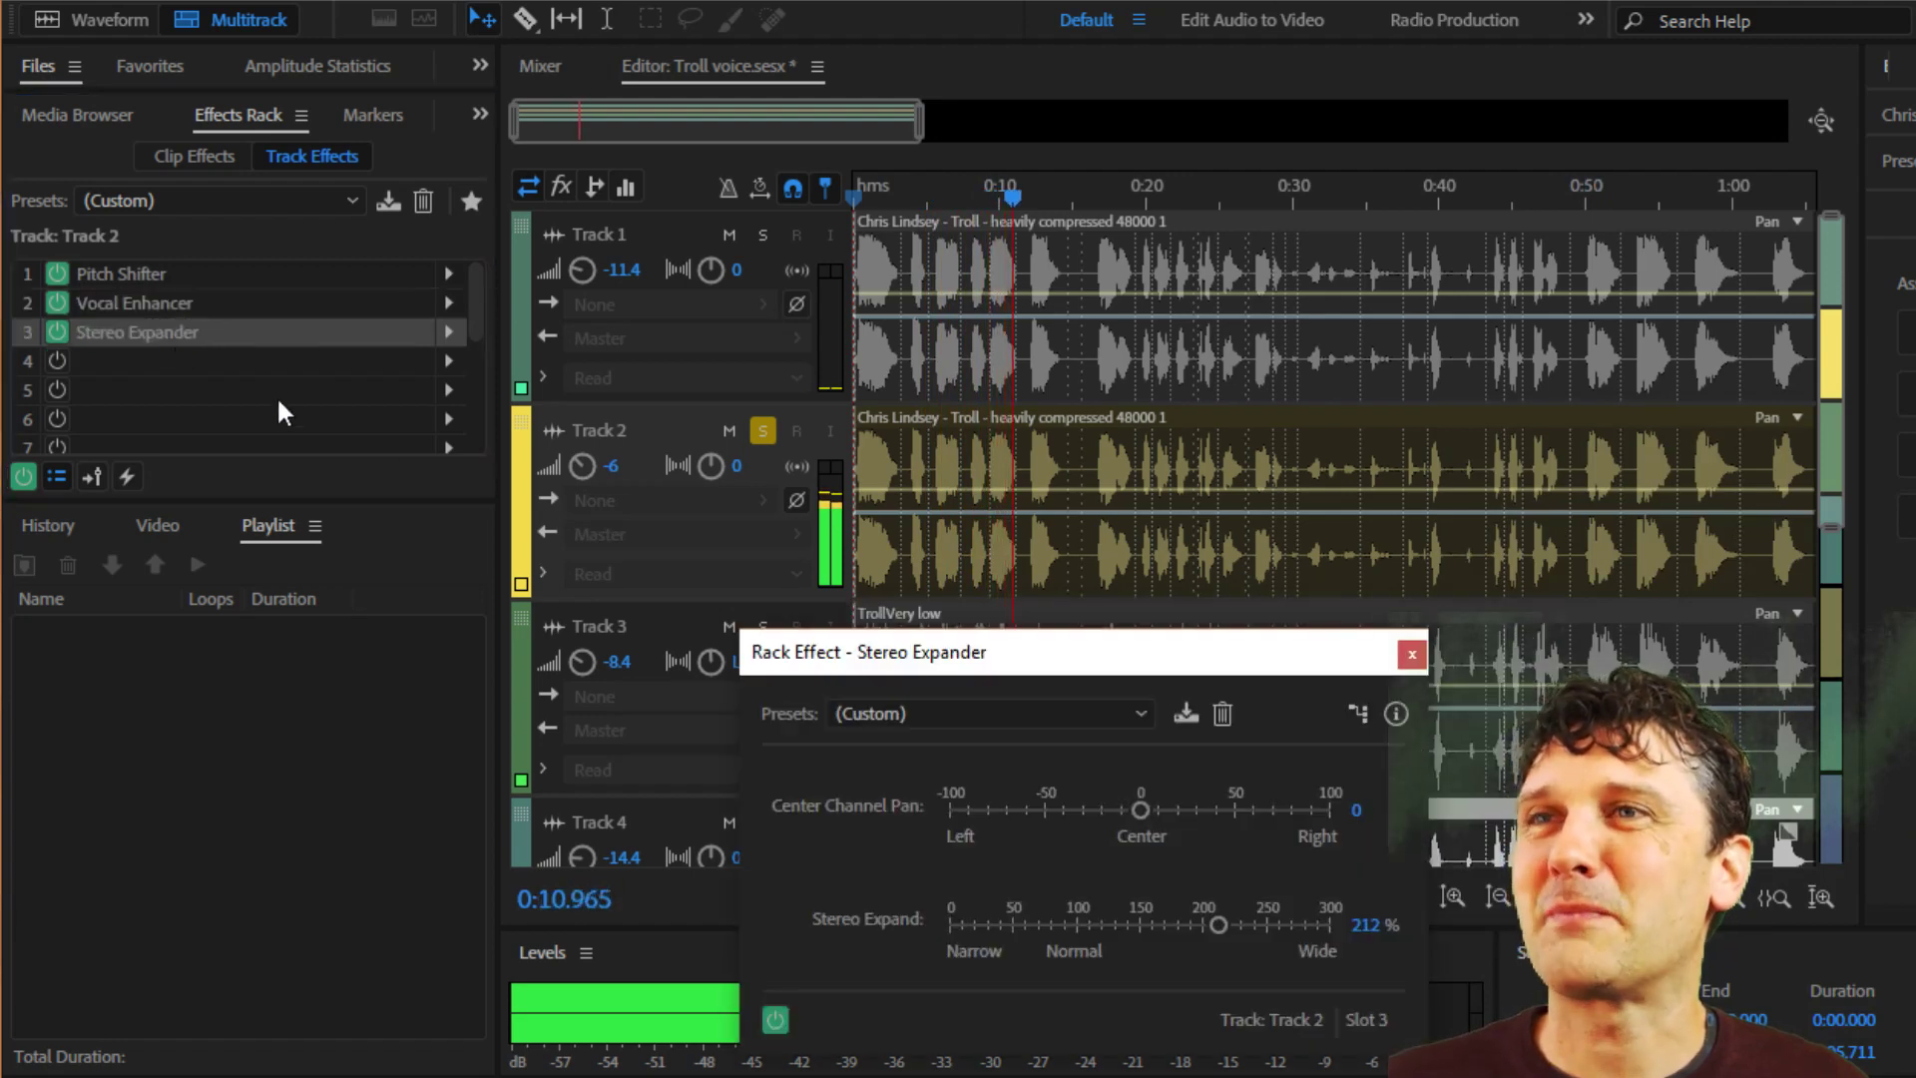
click(1415, 654)
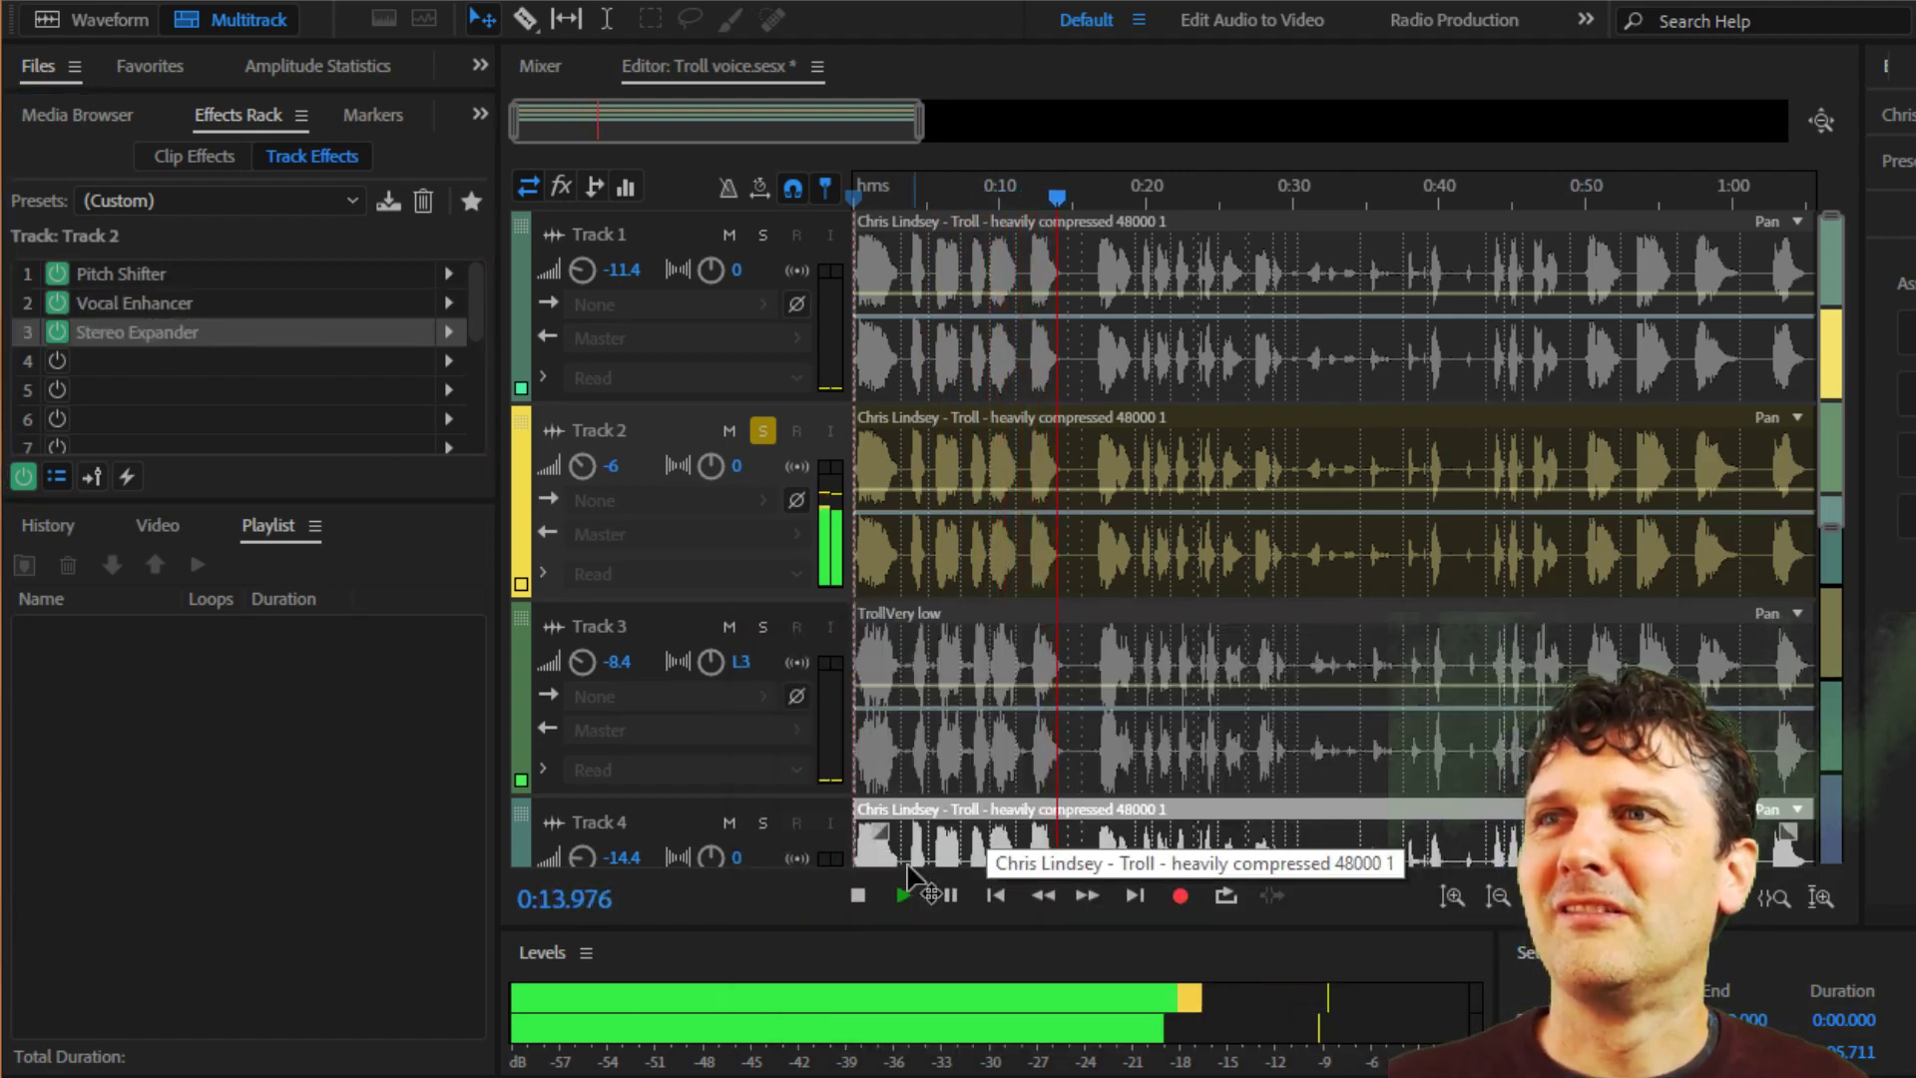
click(857, 895)
Solo Track 1 together with Track 2 and play both layers from about 0:03, stopping near 0:11.
click(900, 190)
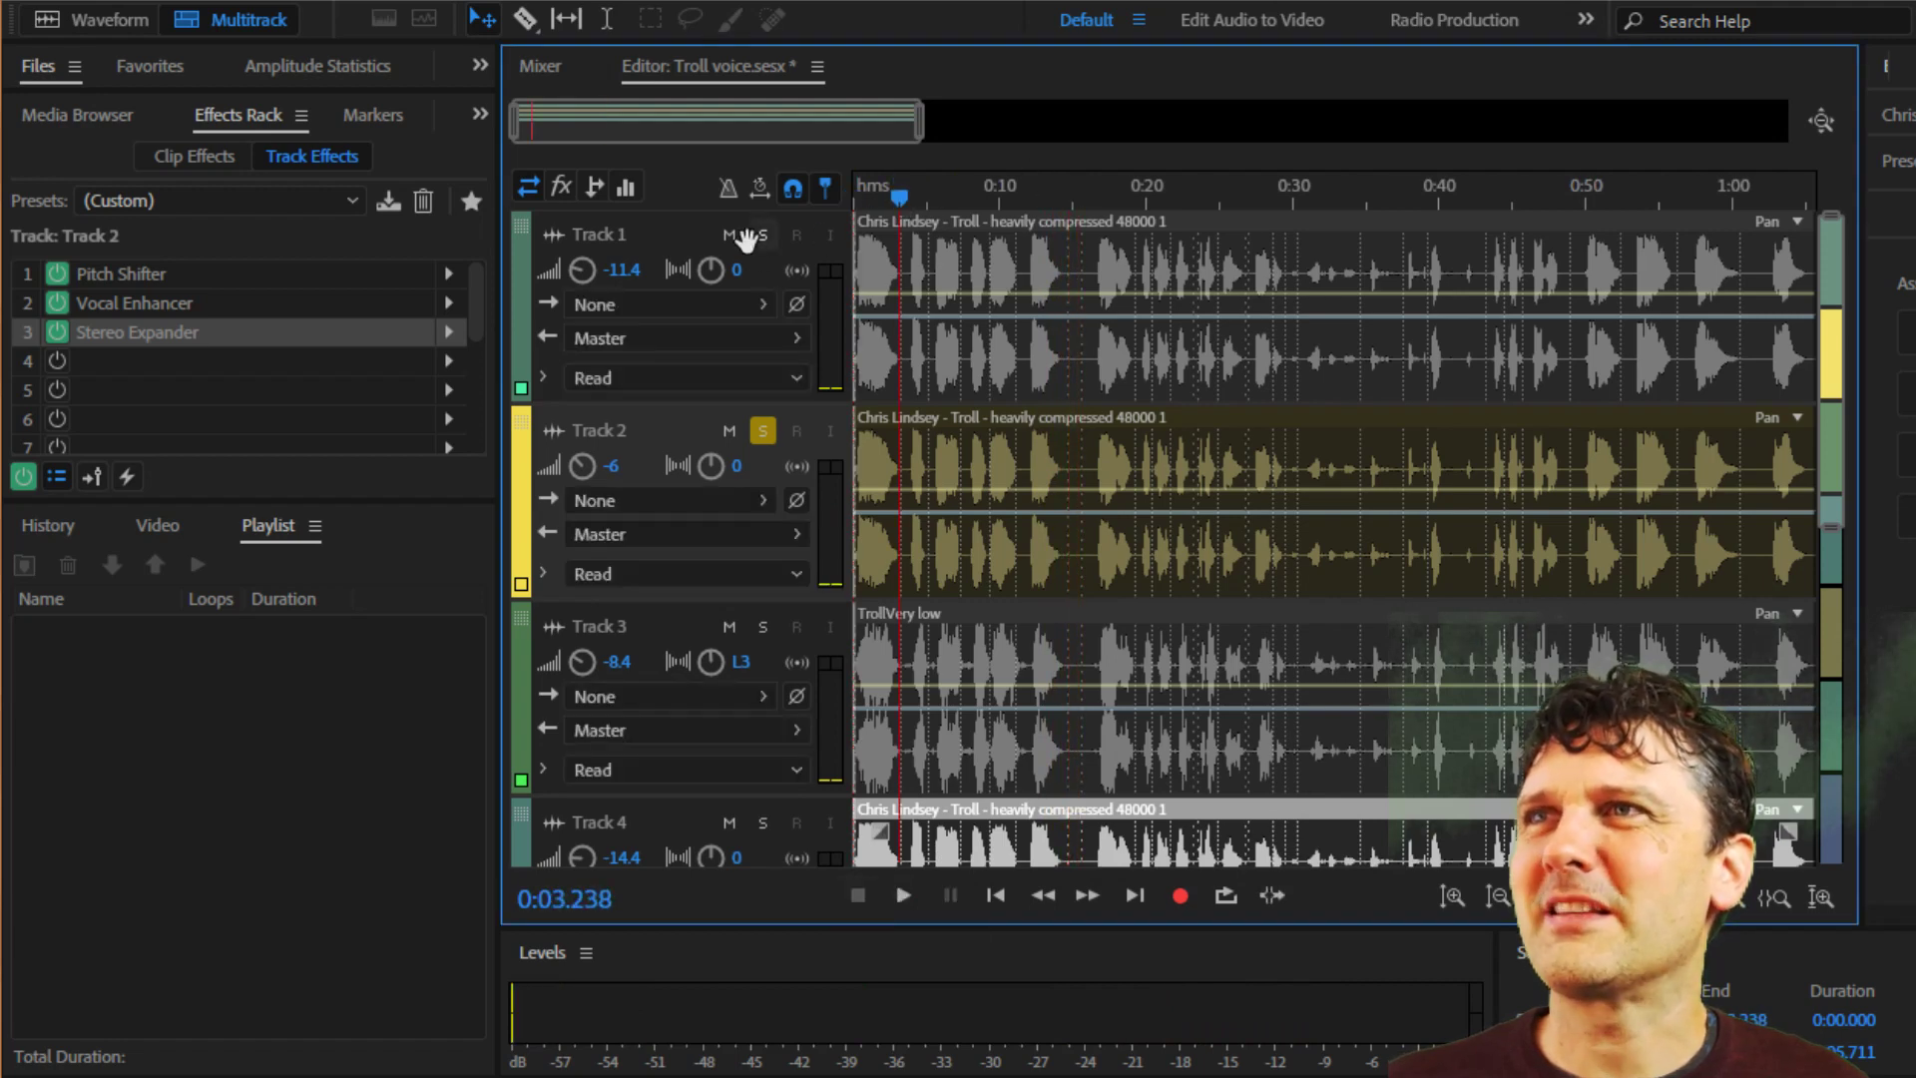
click(763, 236)
click(902, 895)
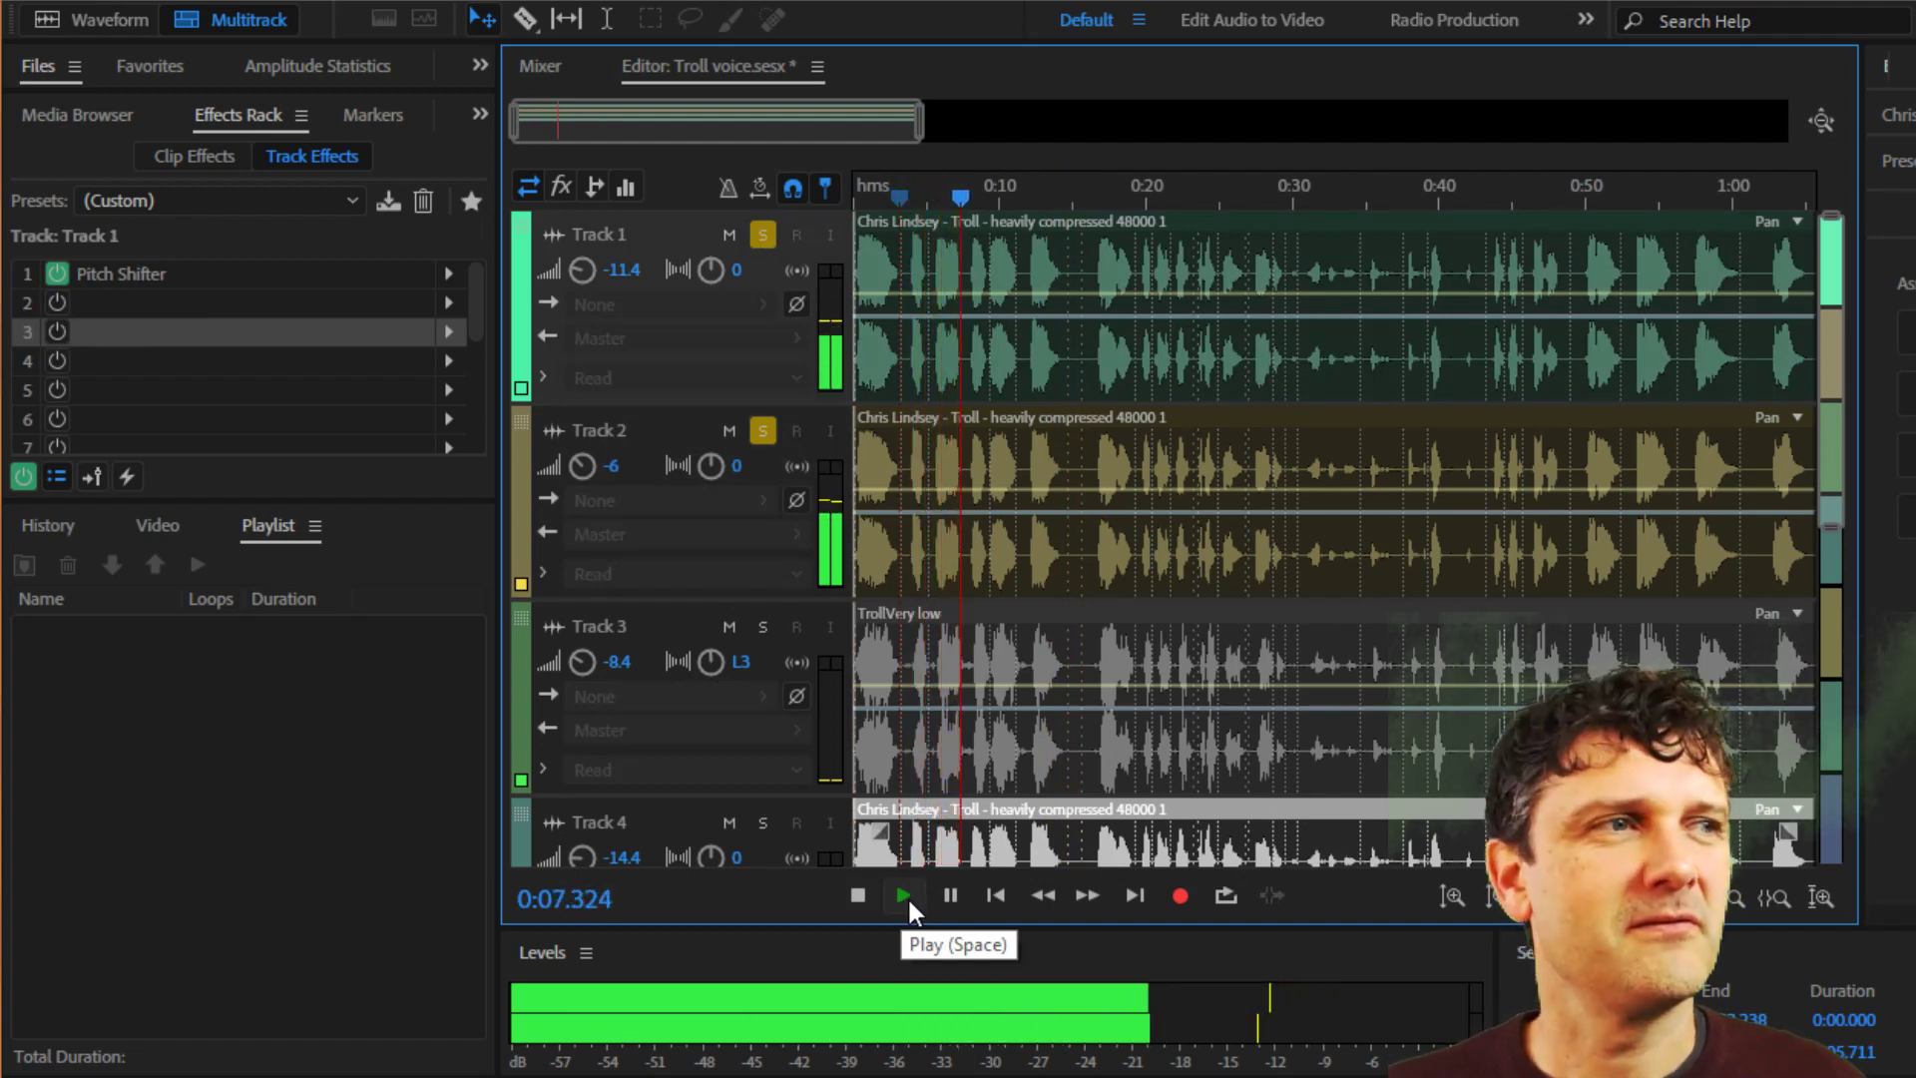
click(857, 897)
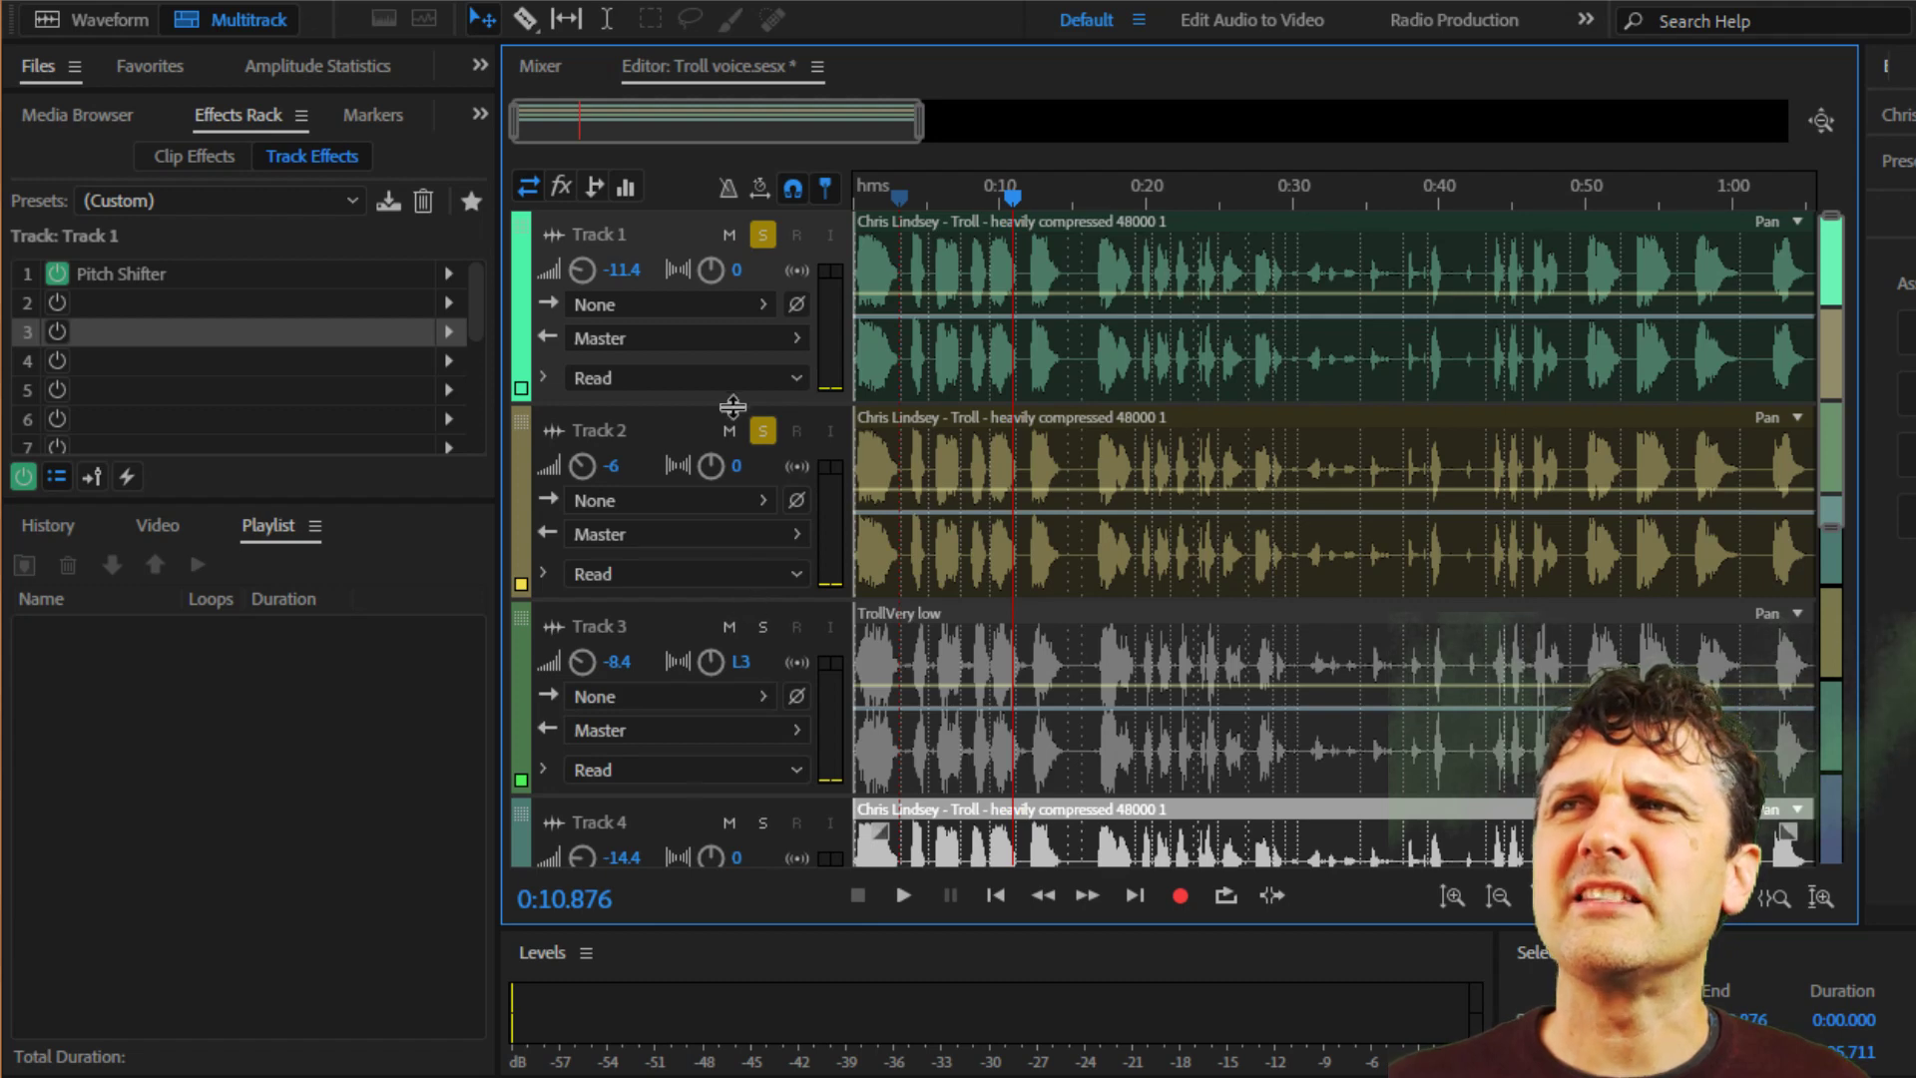
Unsolo Tracks 1 and 2 and solo Track 3 instead.
click(763, 432)
click(762, 236)
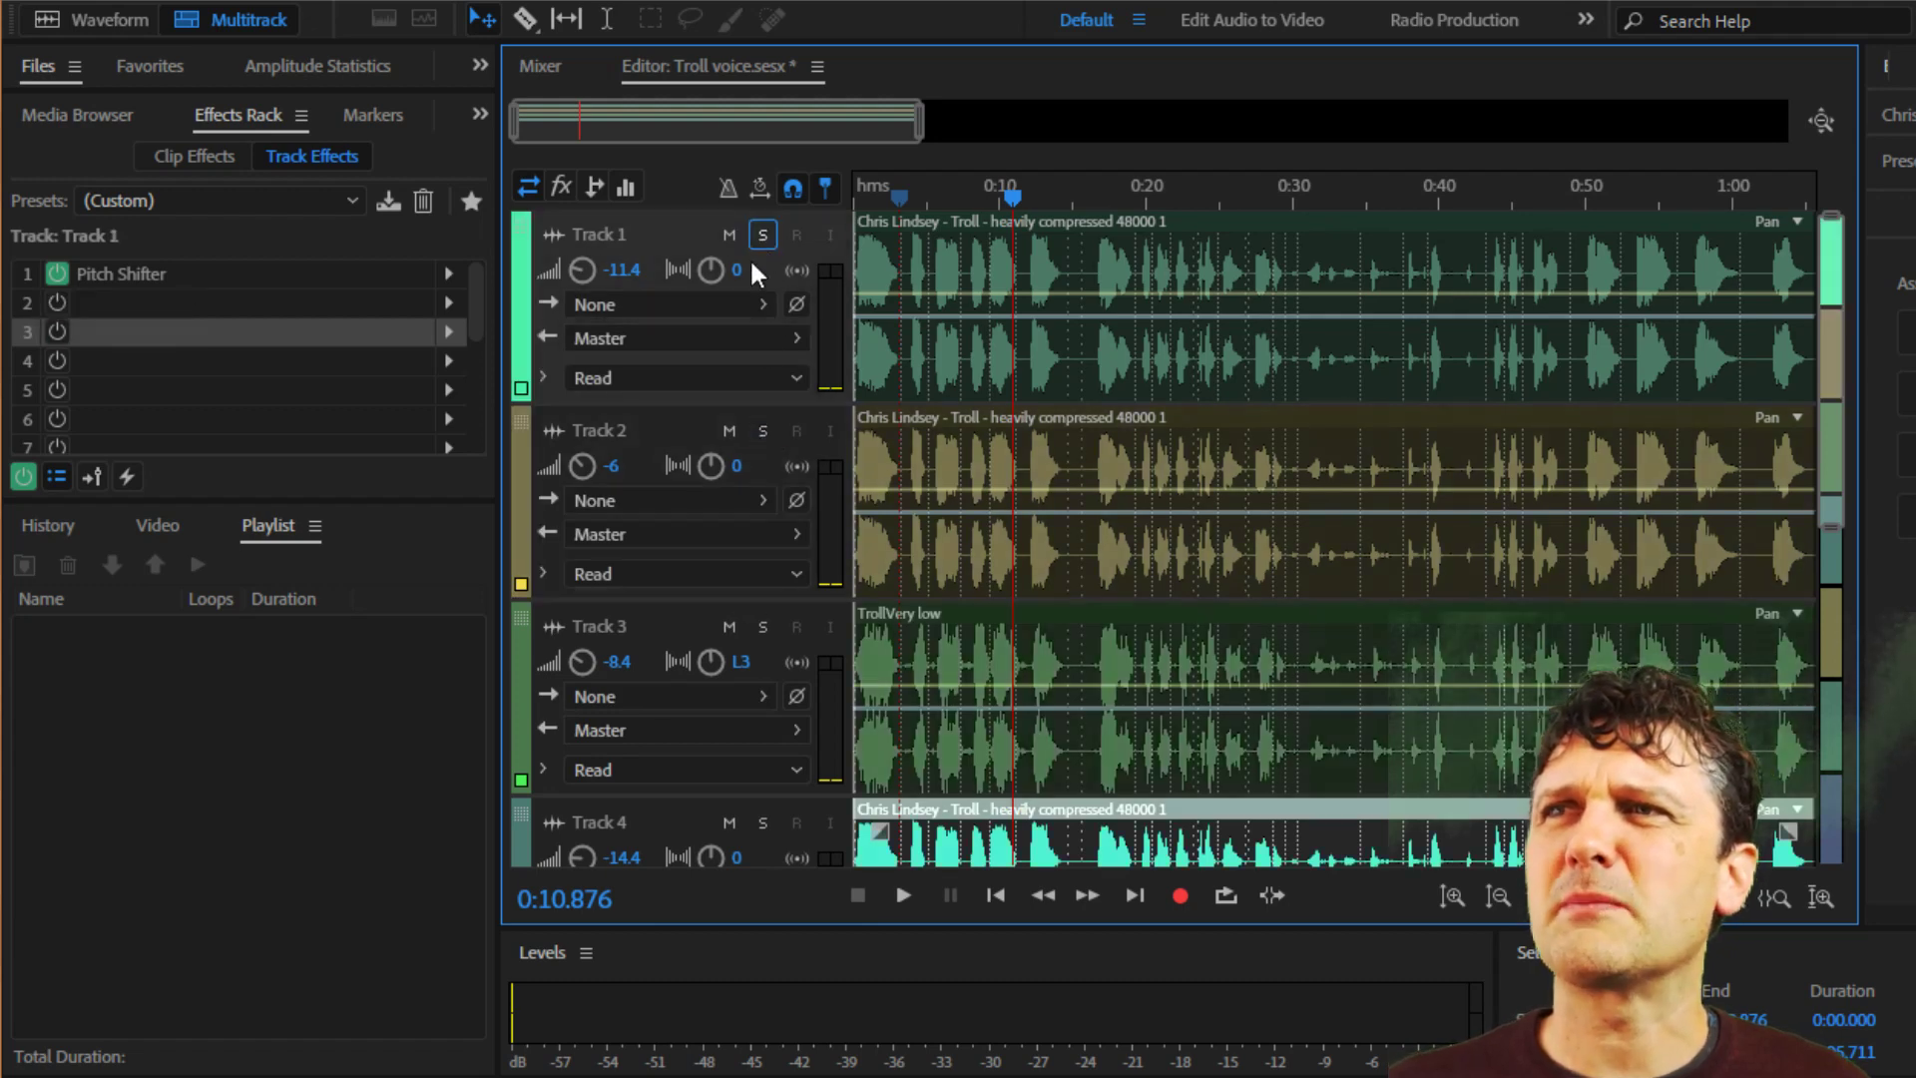
click(762, 626)
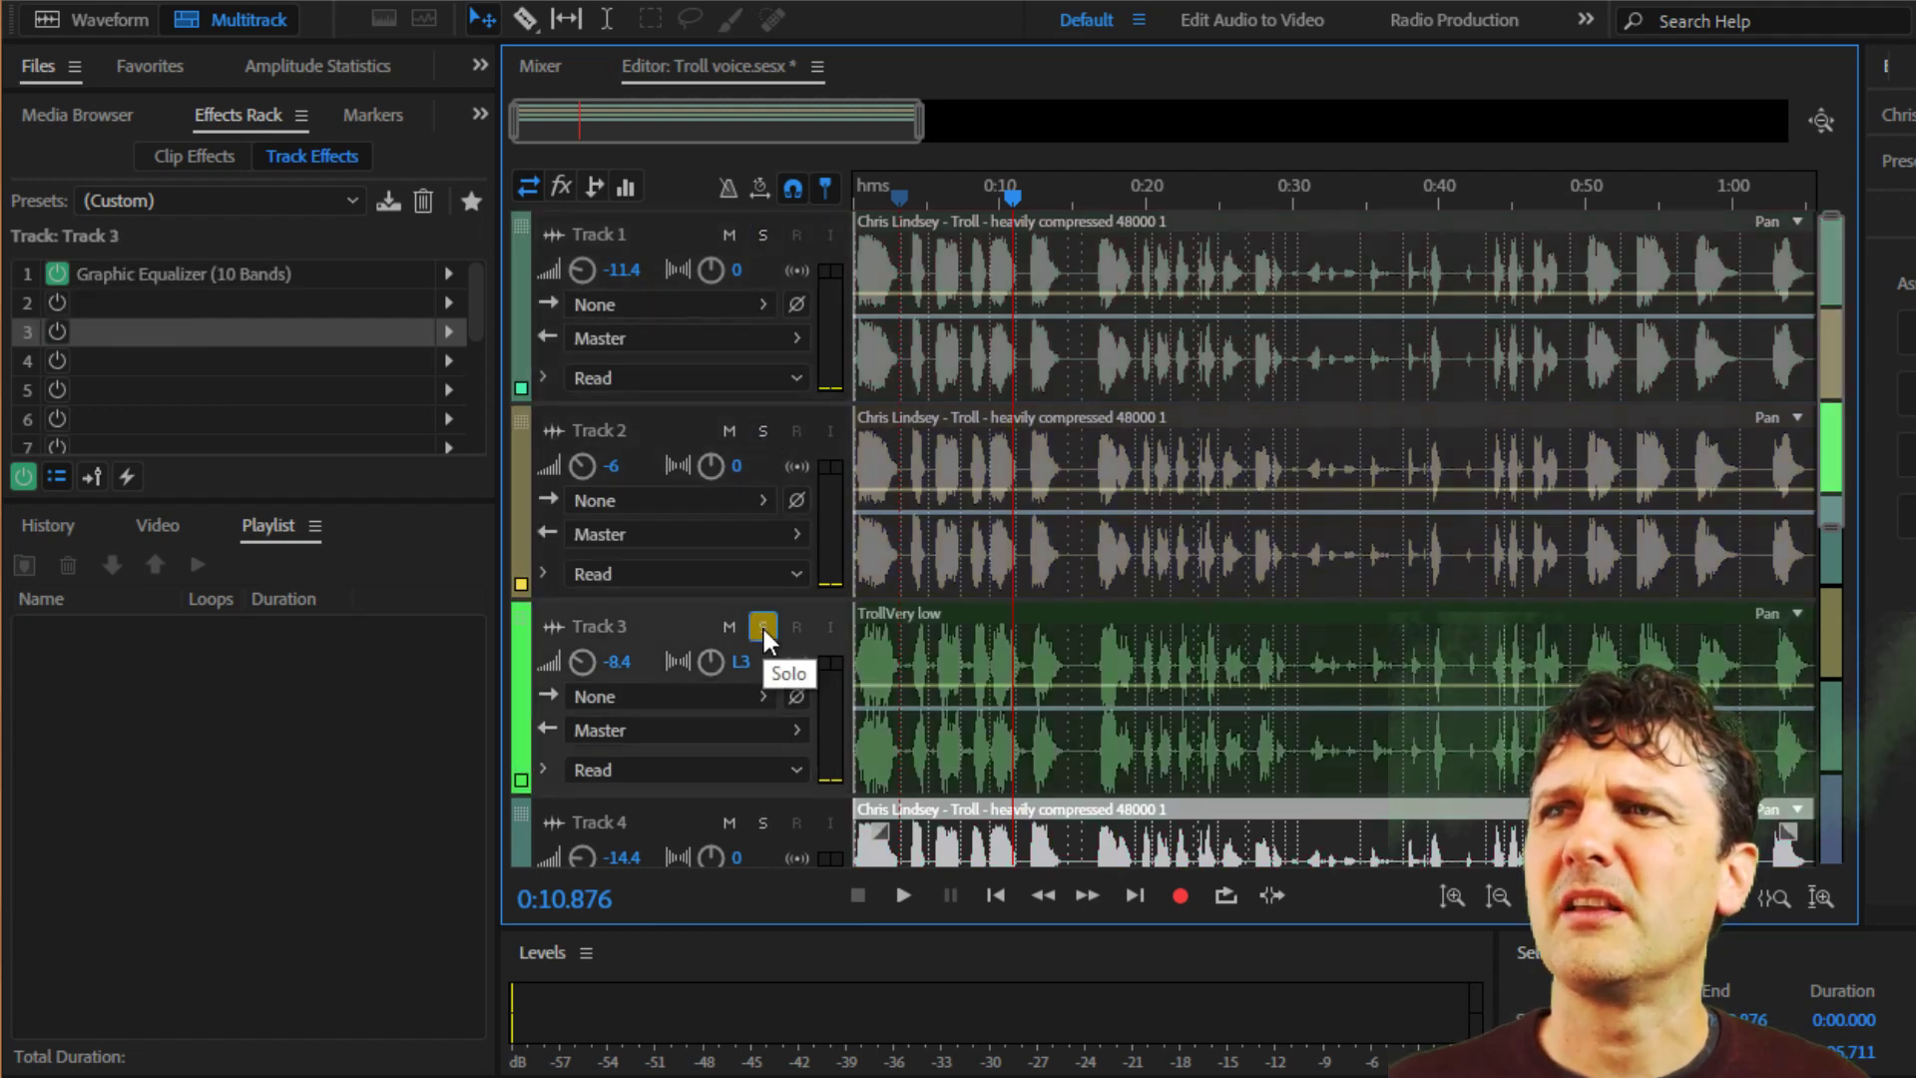
Bypass the Graphic Equalizer on Track 3 and play the track from the start, stopping after about 10 seconds.
click(999, 895)
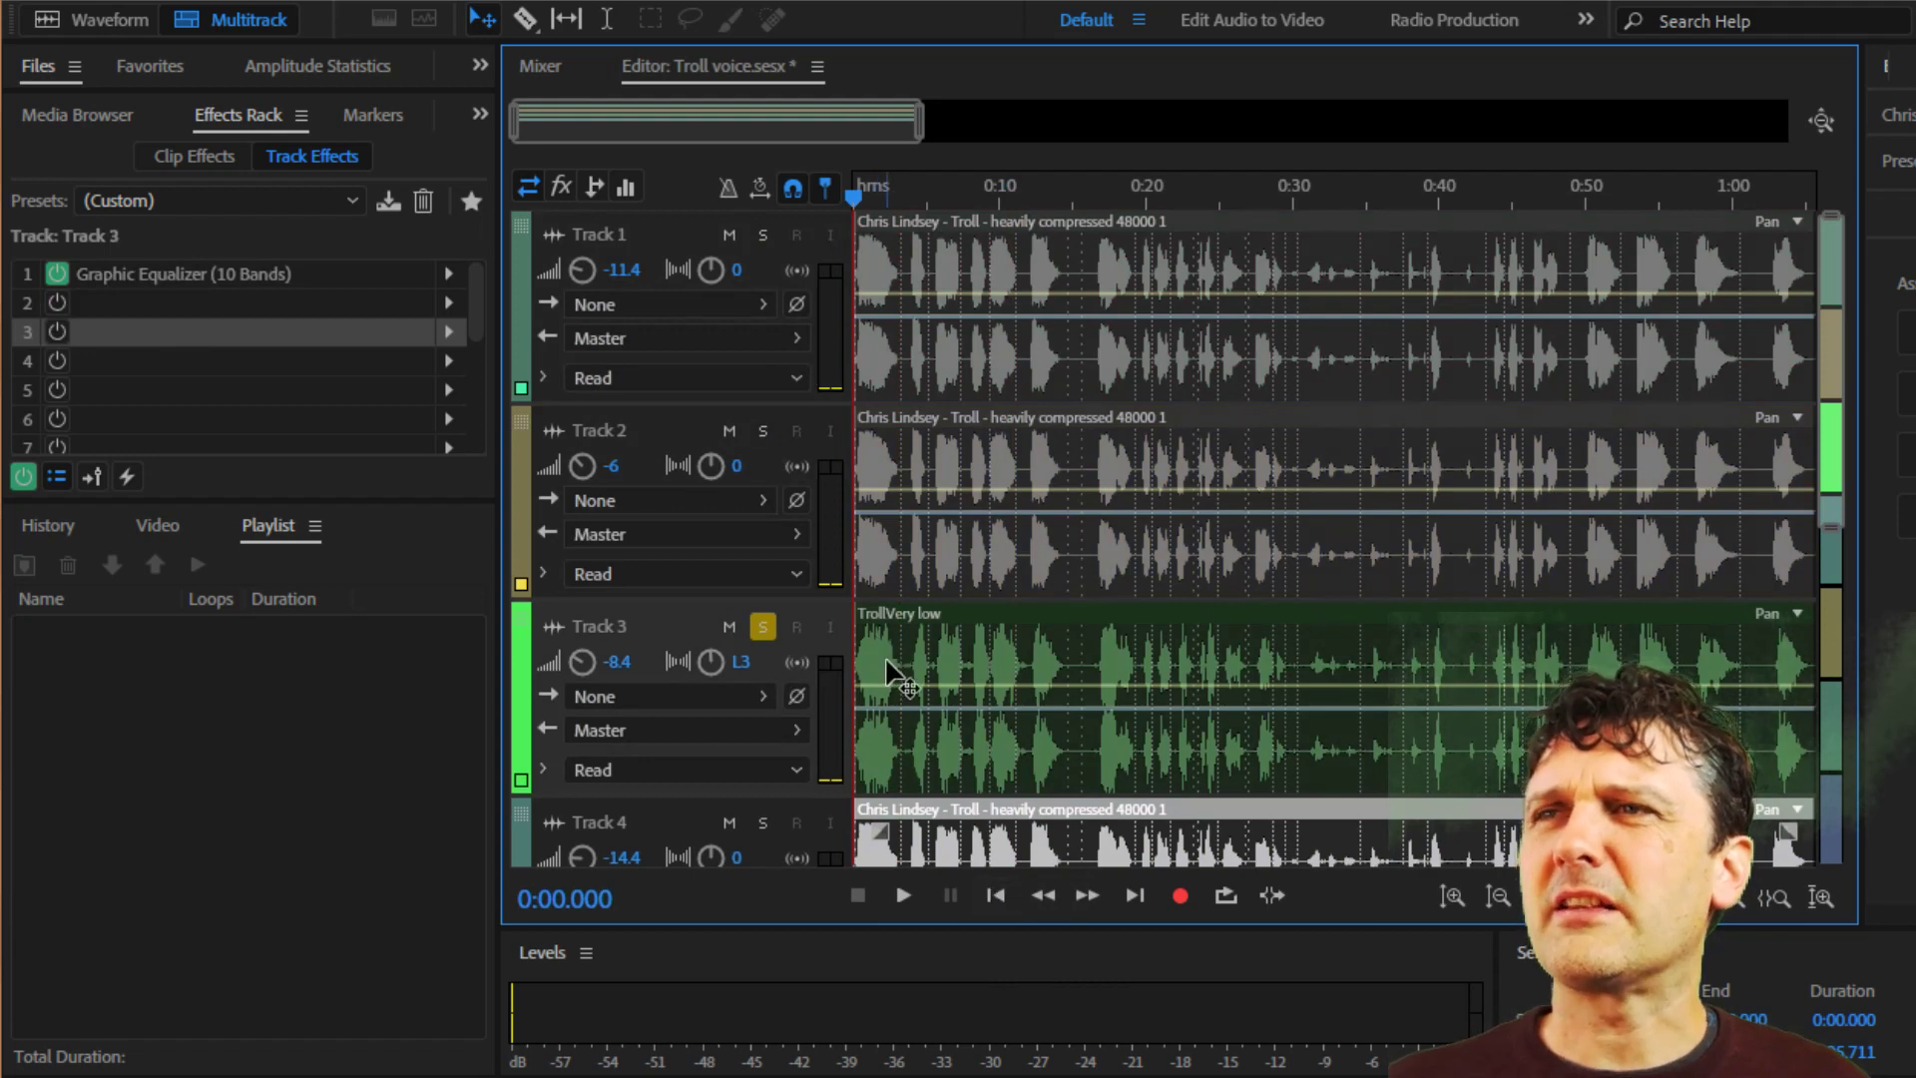
click(54, 272)
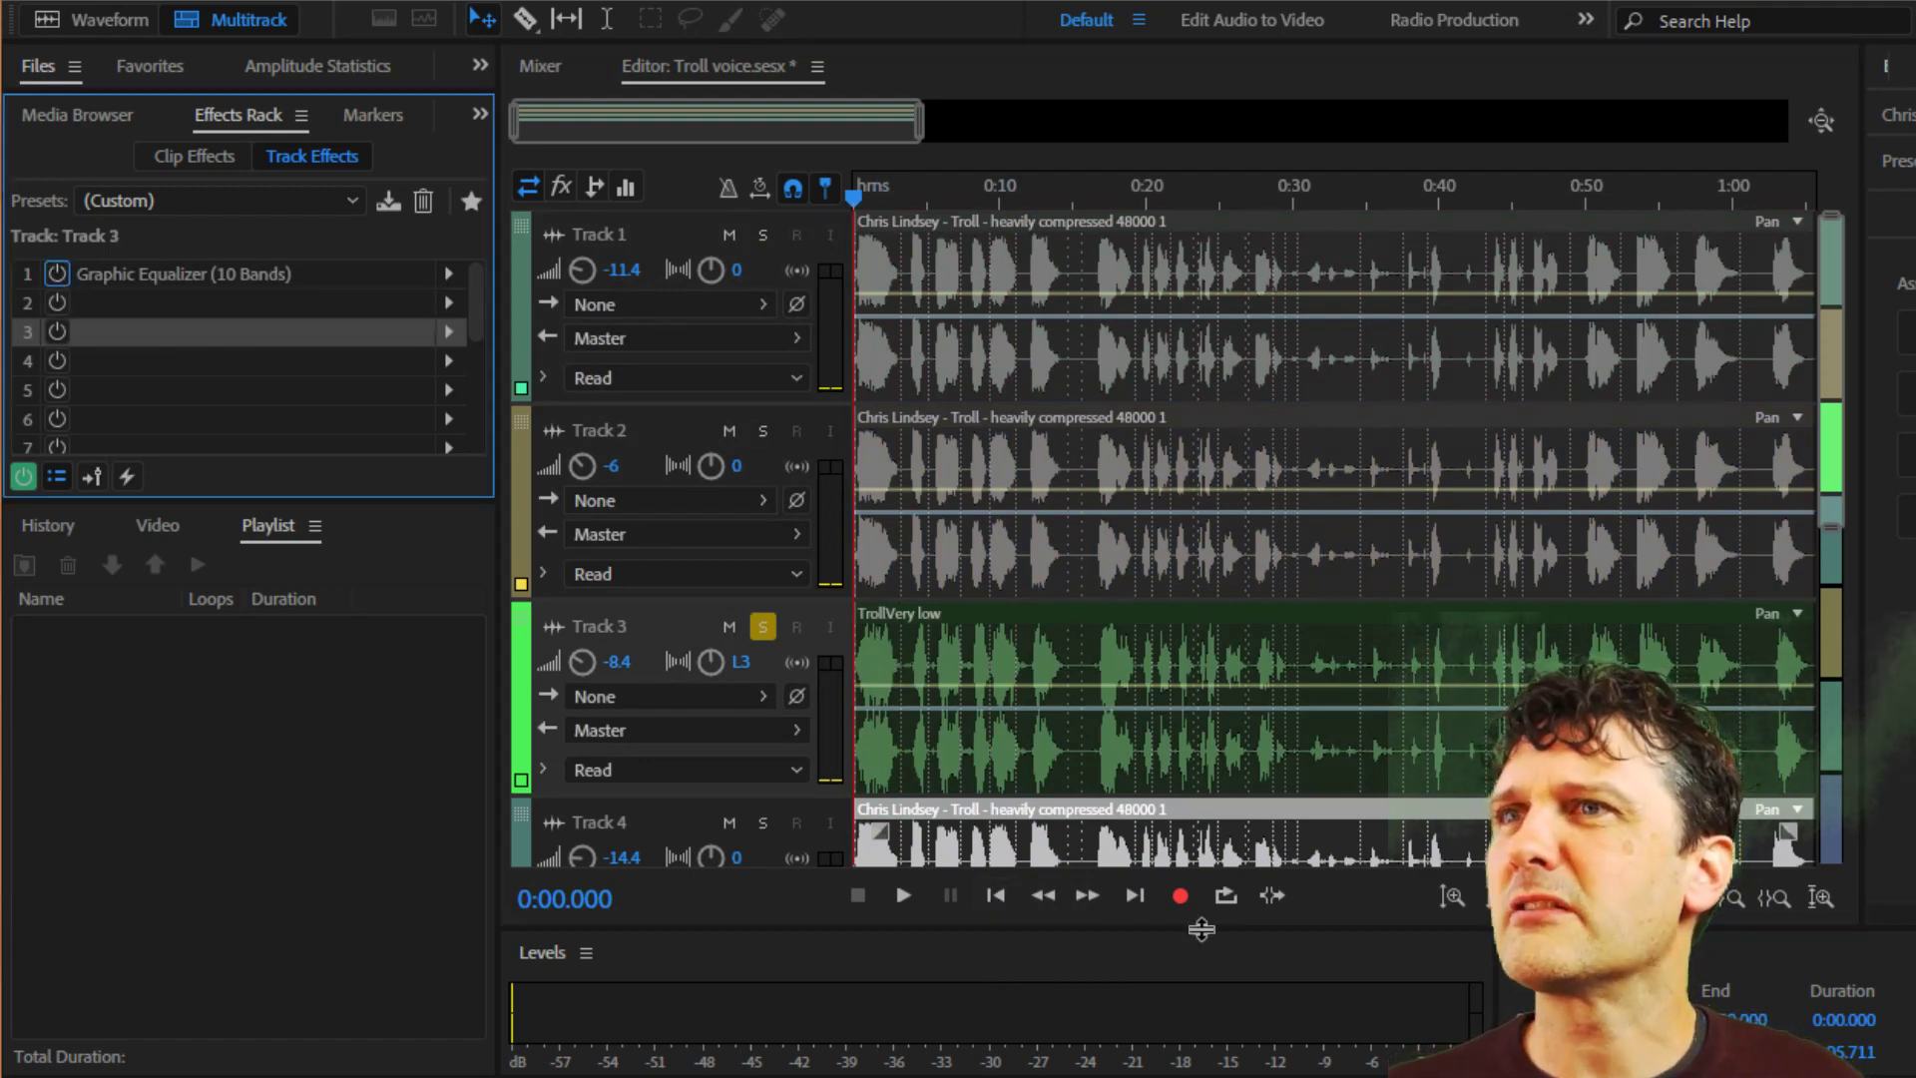
click(903, 893)
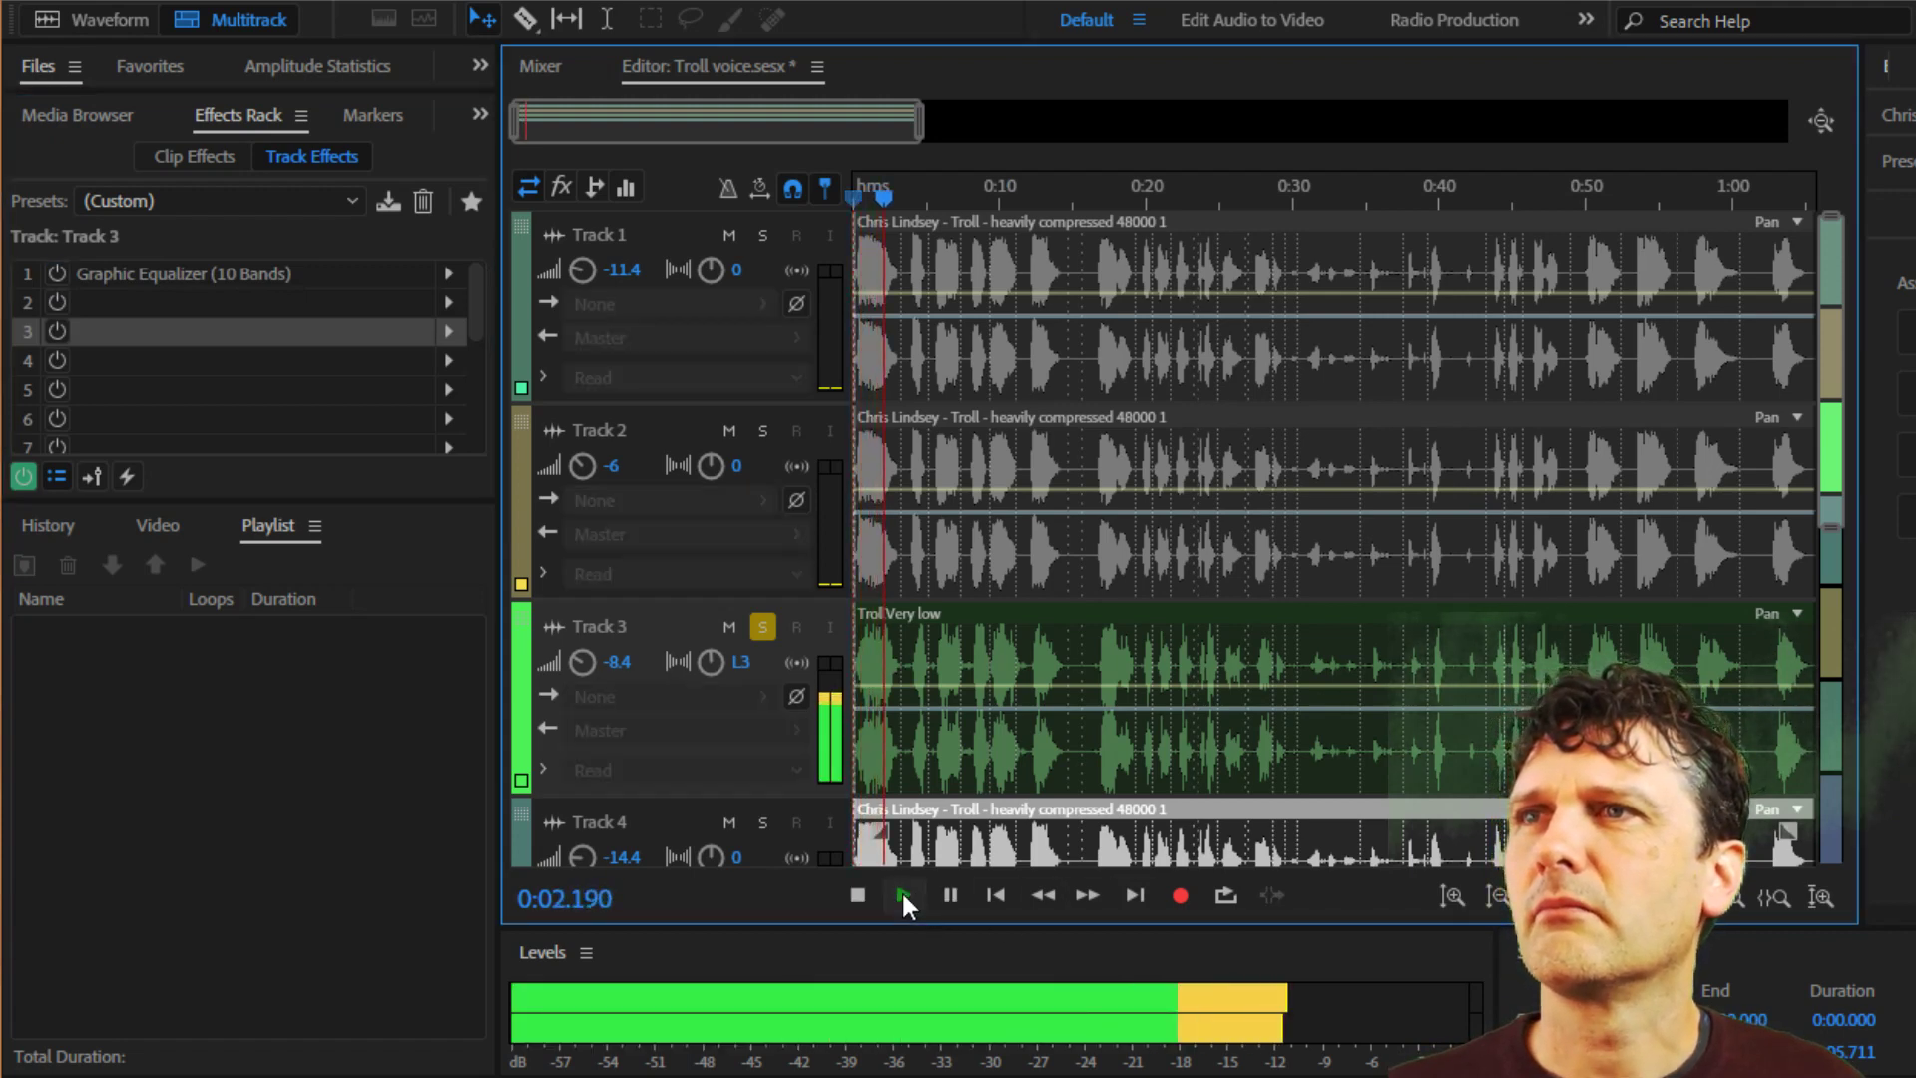
scroll(1206, 681, down, 1)
scroll(1205, 681, down, 3)
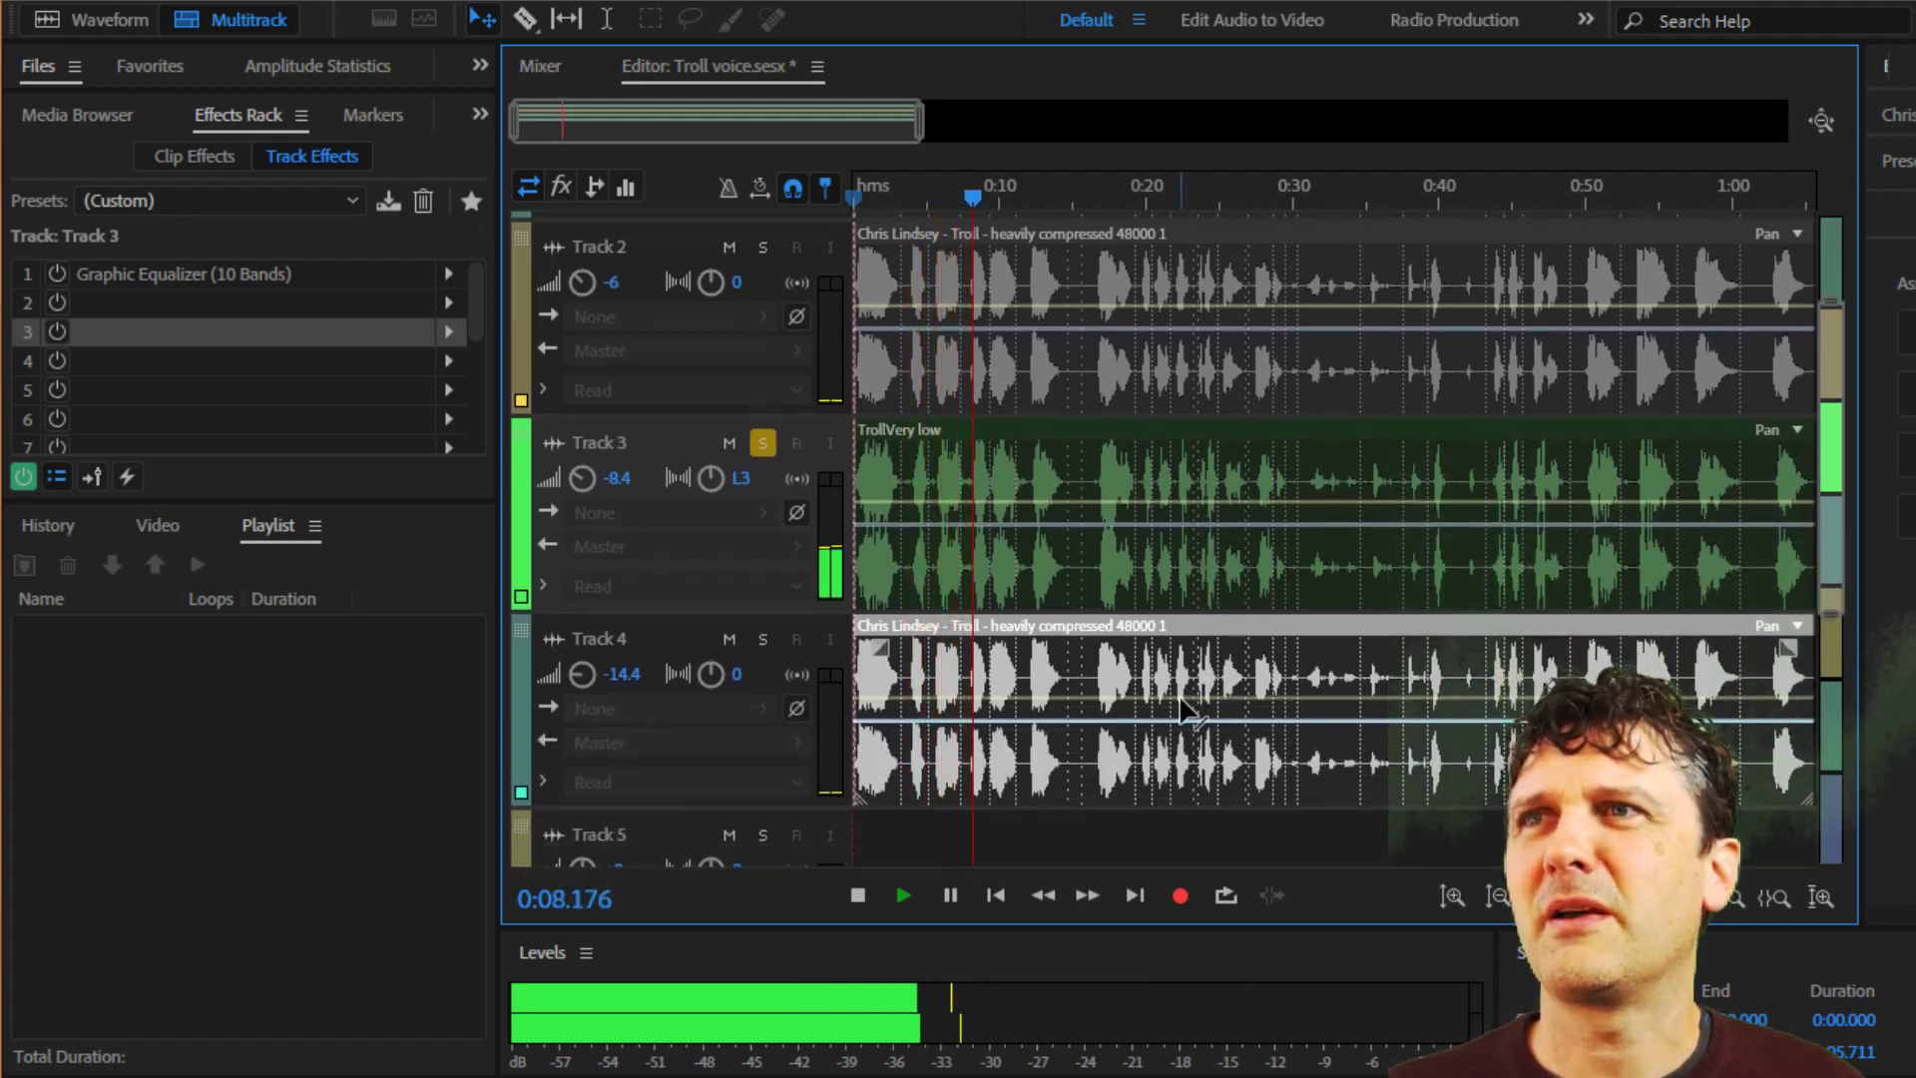
click(860, 897)
Re-enable Track 3's Graphic Equalizer and check its band settings, closing them again.
click(55, 271)
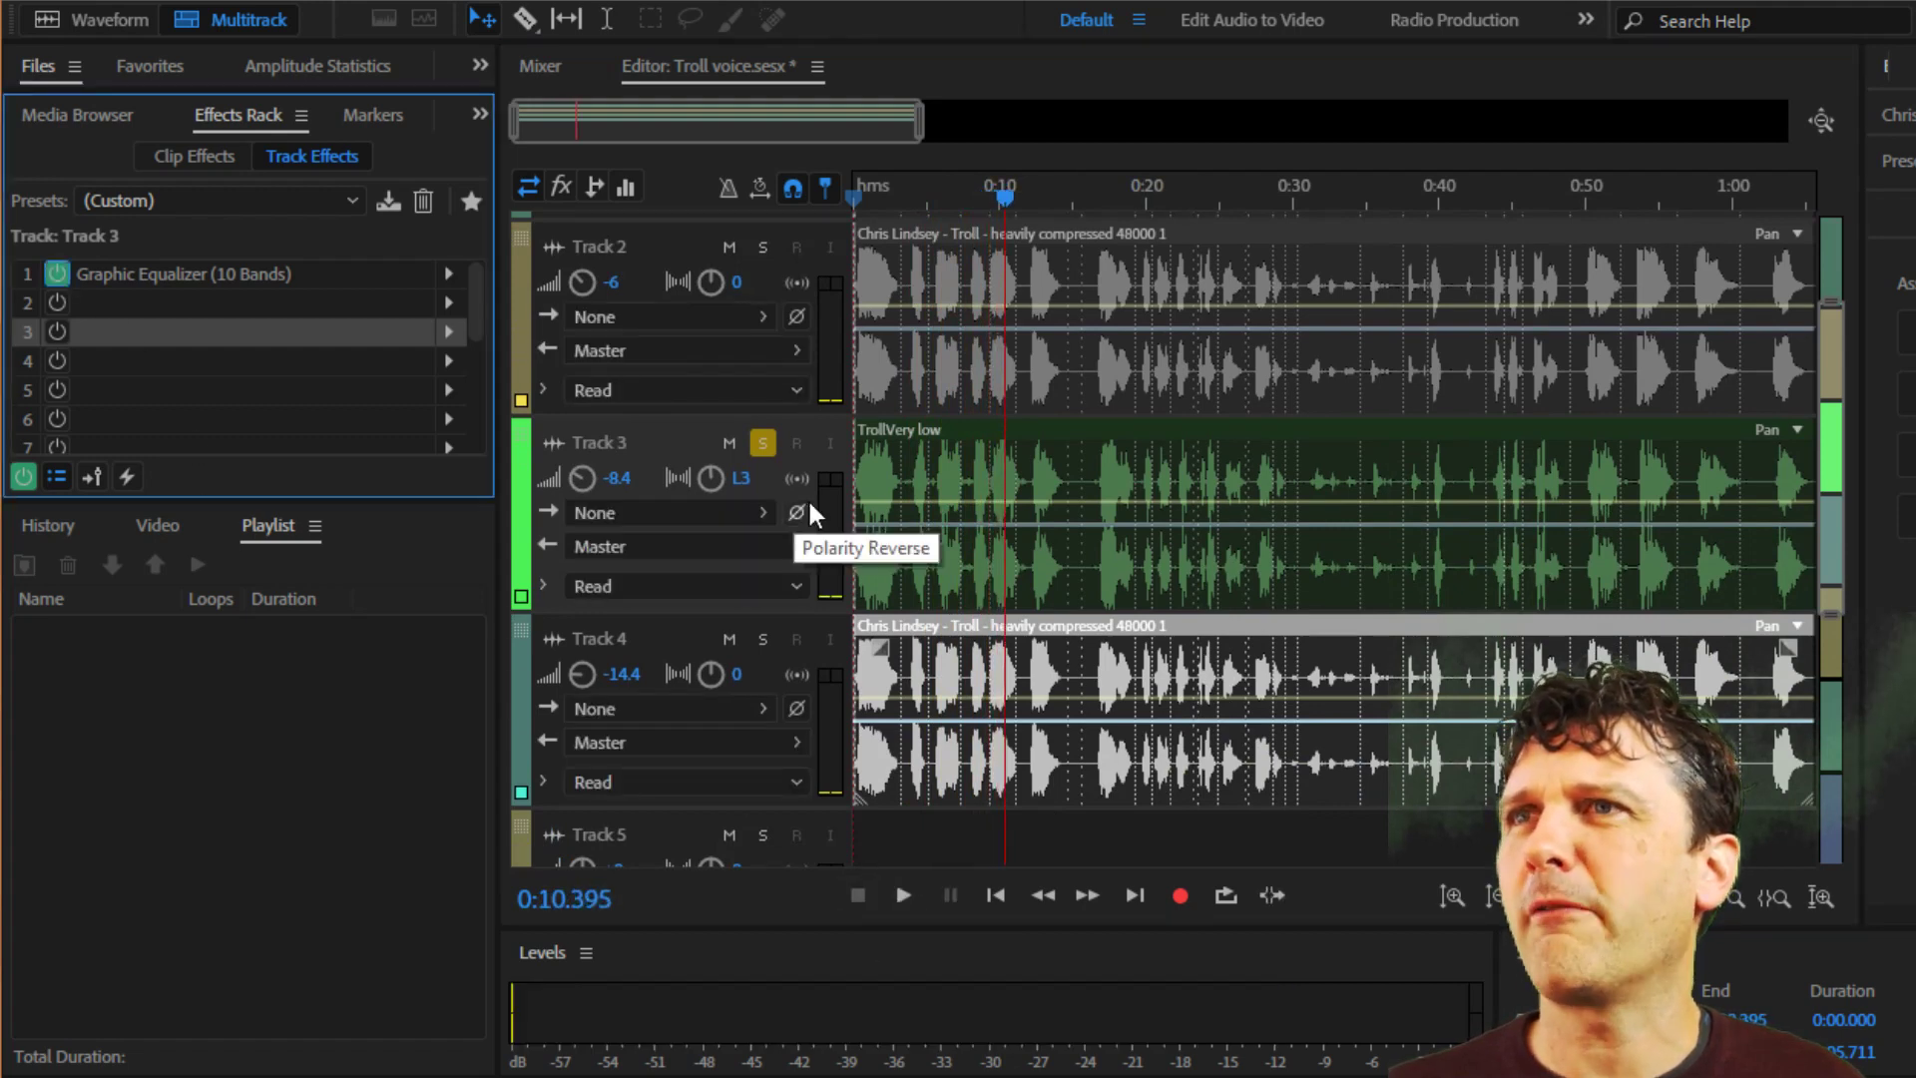
double_click(160, 280)
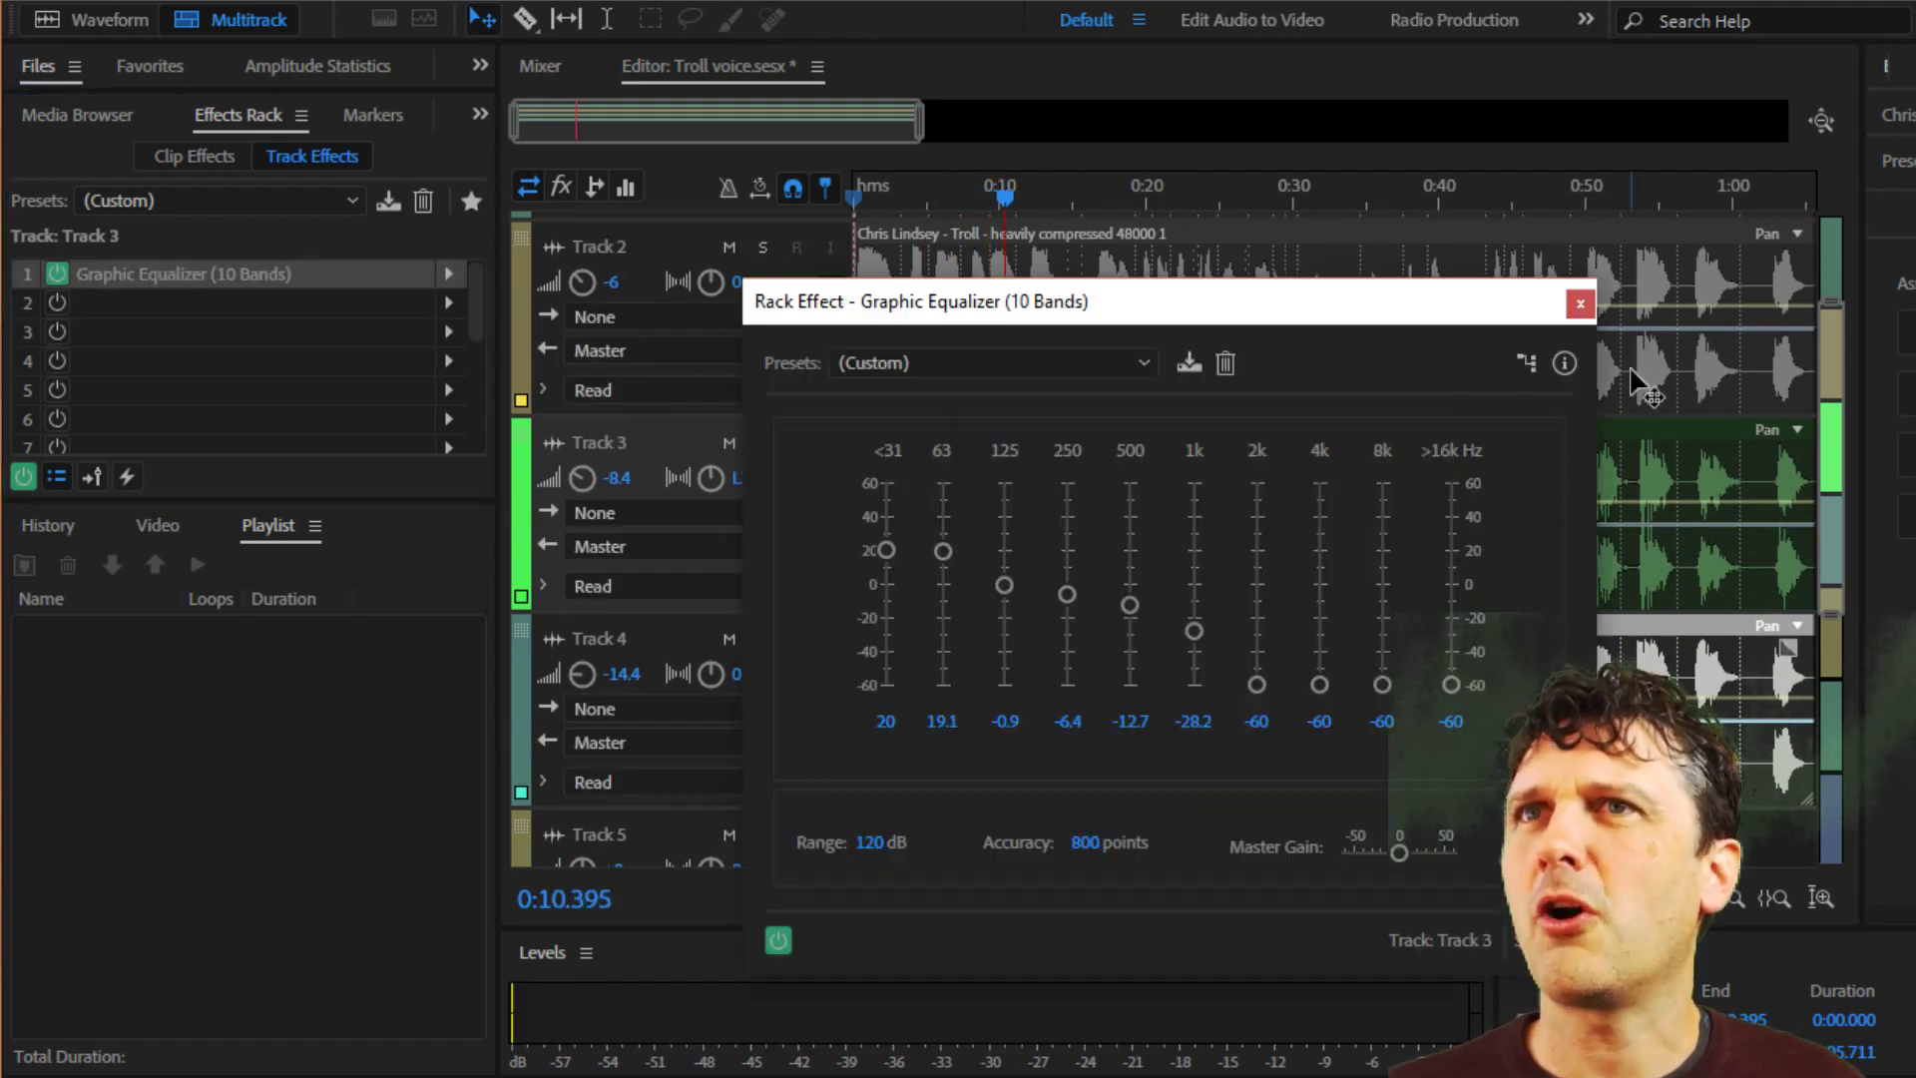
click(1580, 303)
Play Track 3 from the start with the Graphic Equalizer active and stop after about 12 seconds.
click(1002, 895)
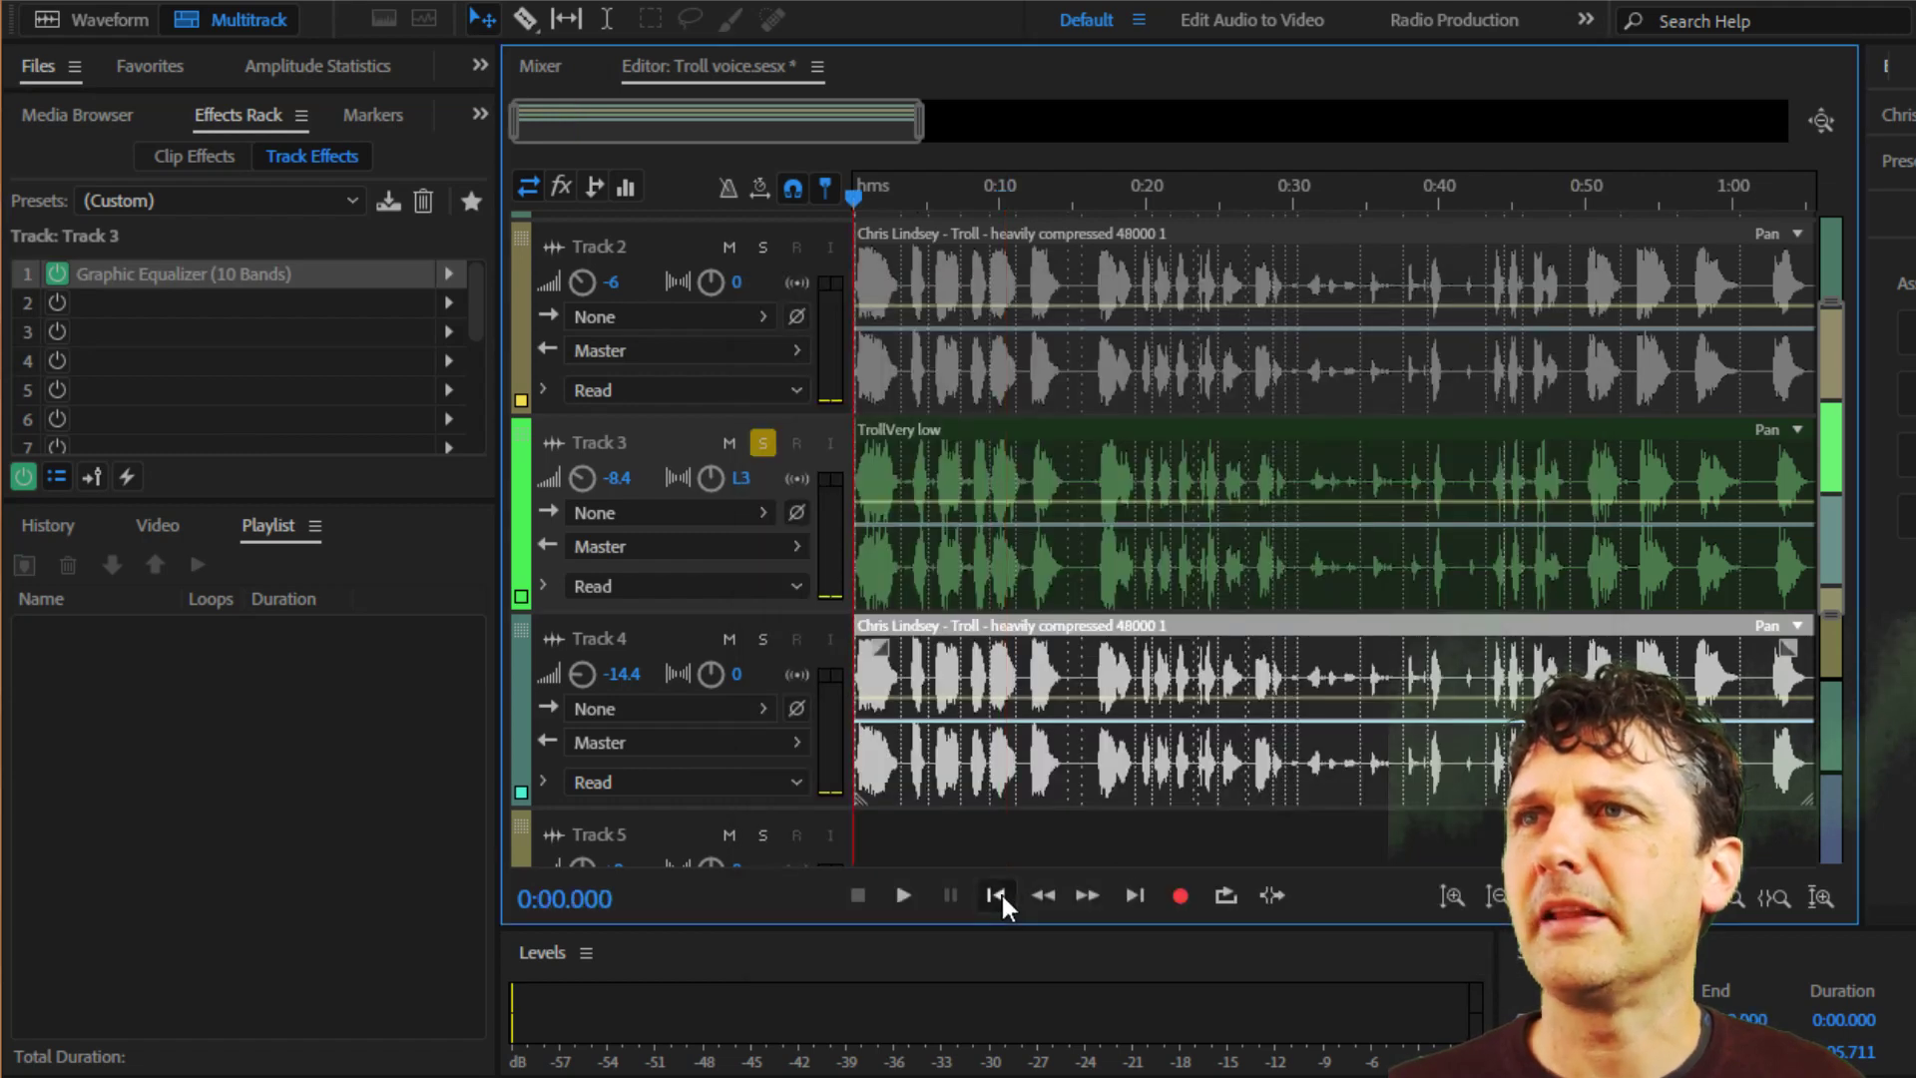
click(901, 895)
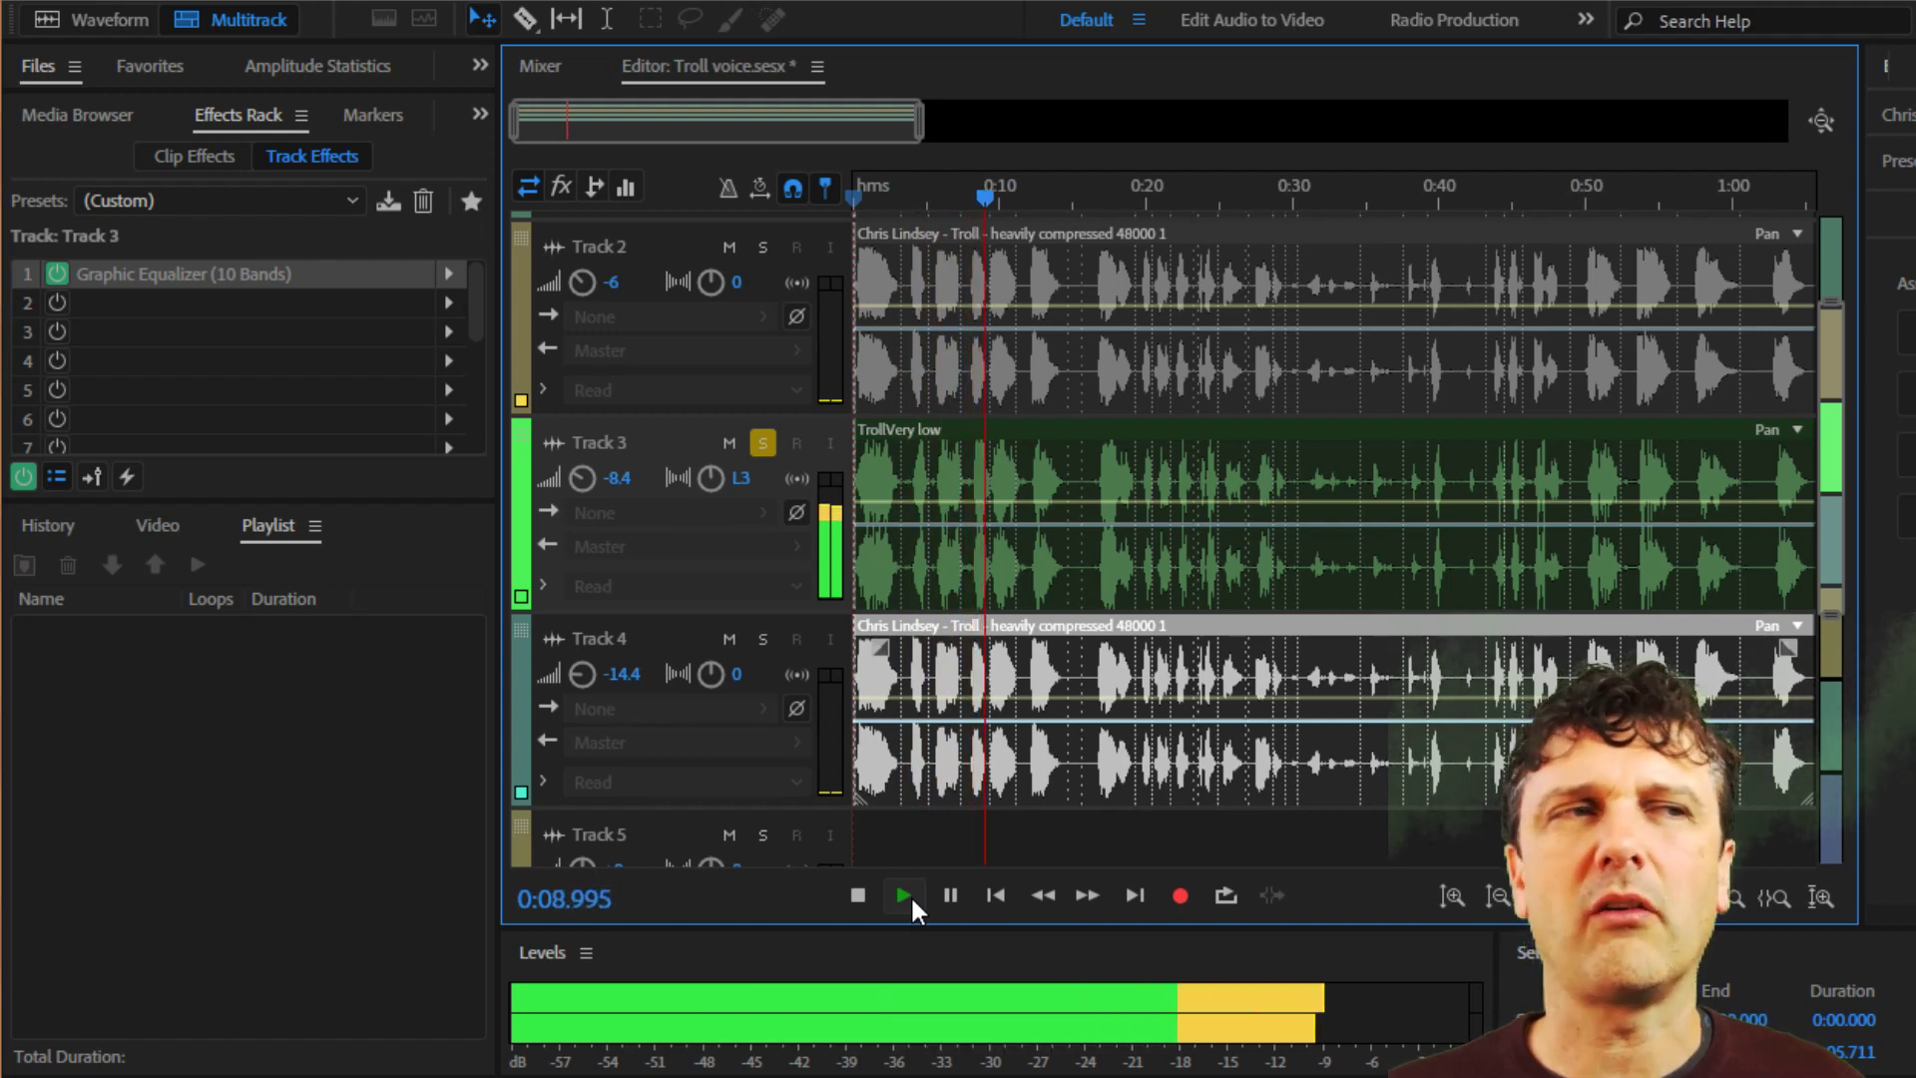
click(859, 896)
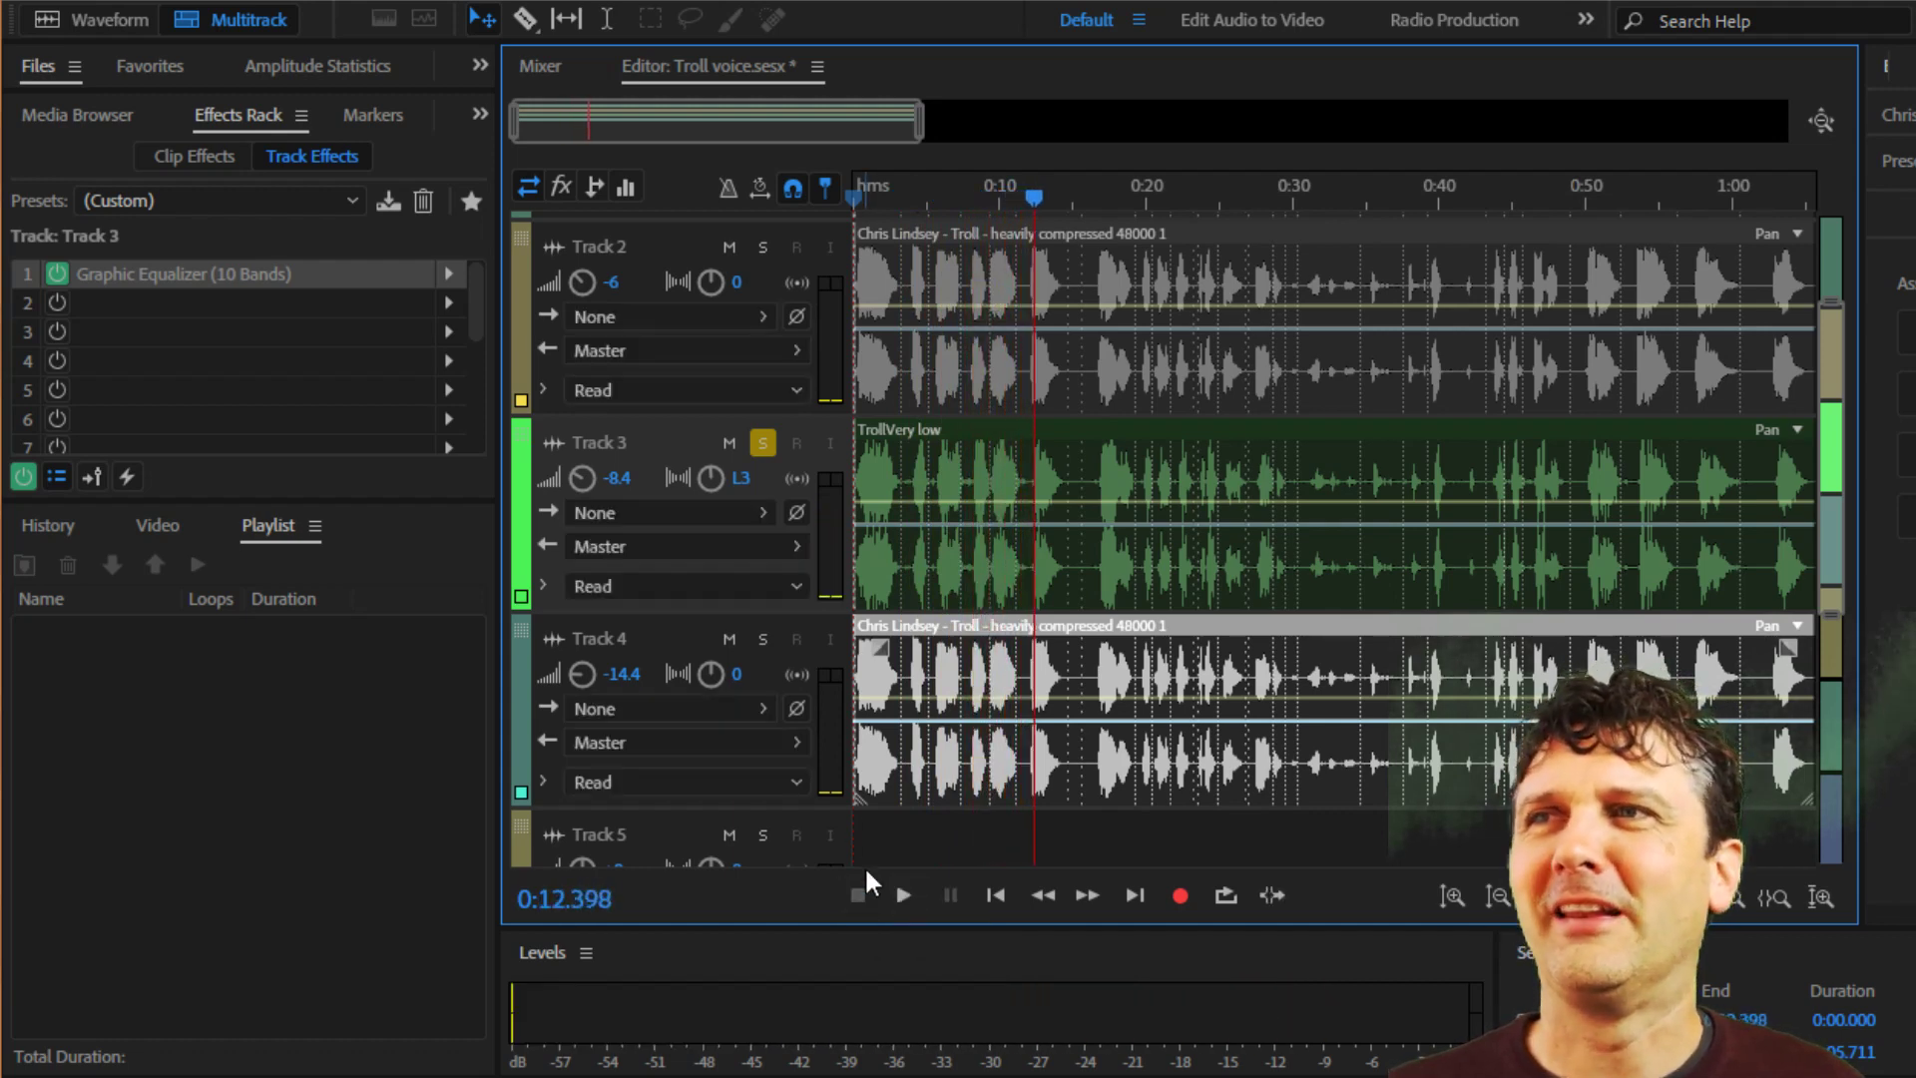
Select Track 4 and solo it instead of Track 3.
click(672, 644)
click(762, 442)
click(763, 640)
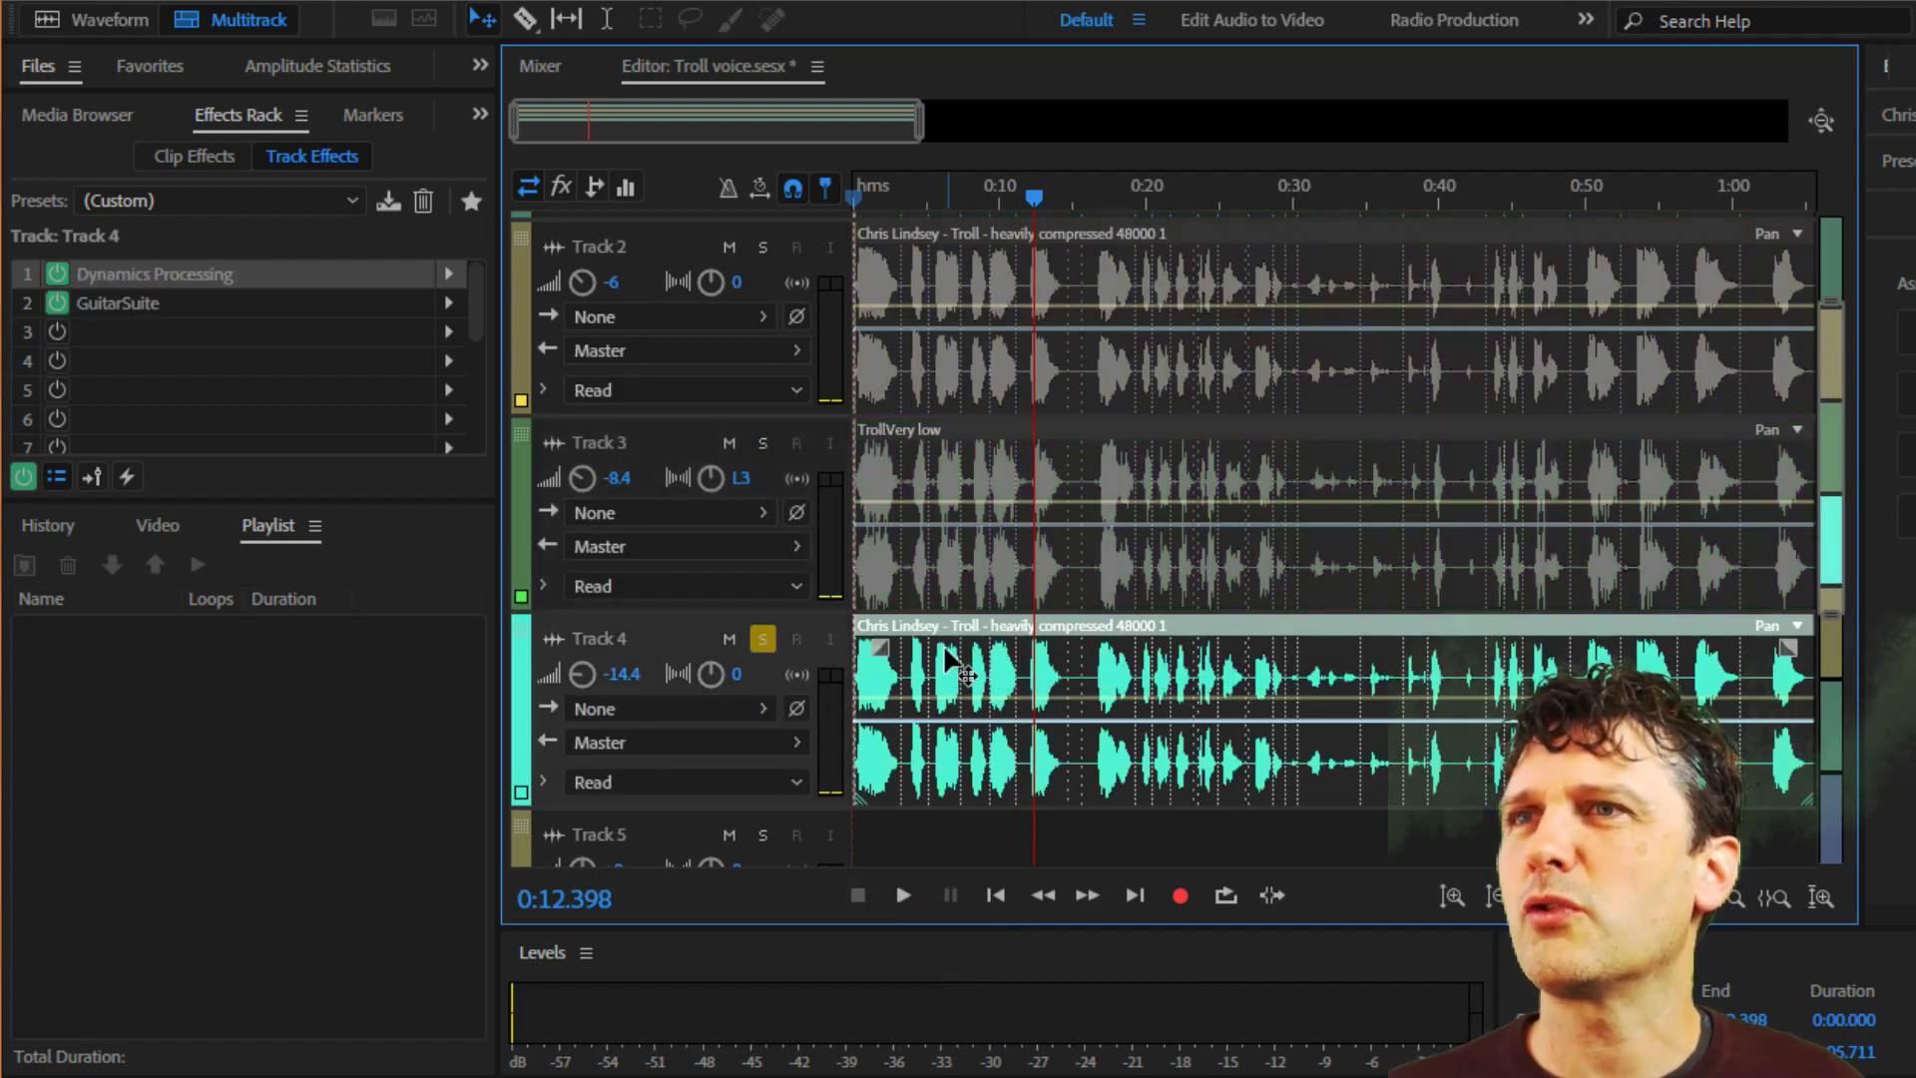
Bypass Dynamics Processing and GuitarSuite on Track 4 and play the unprocessed track from the start, then stop.
click(57, 275)
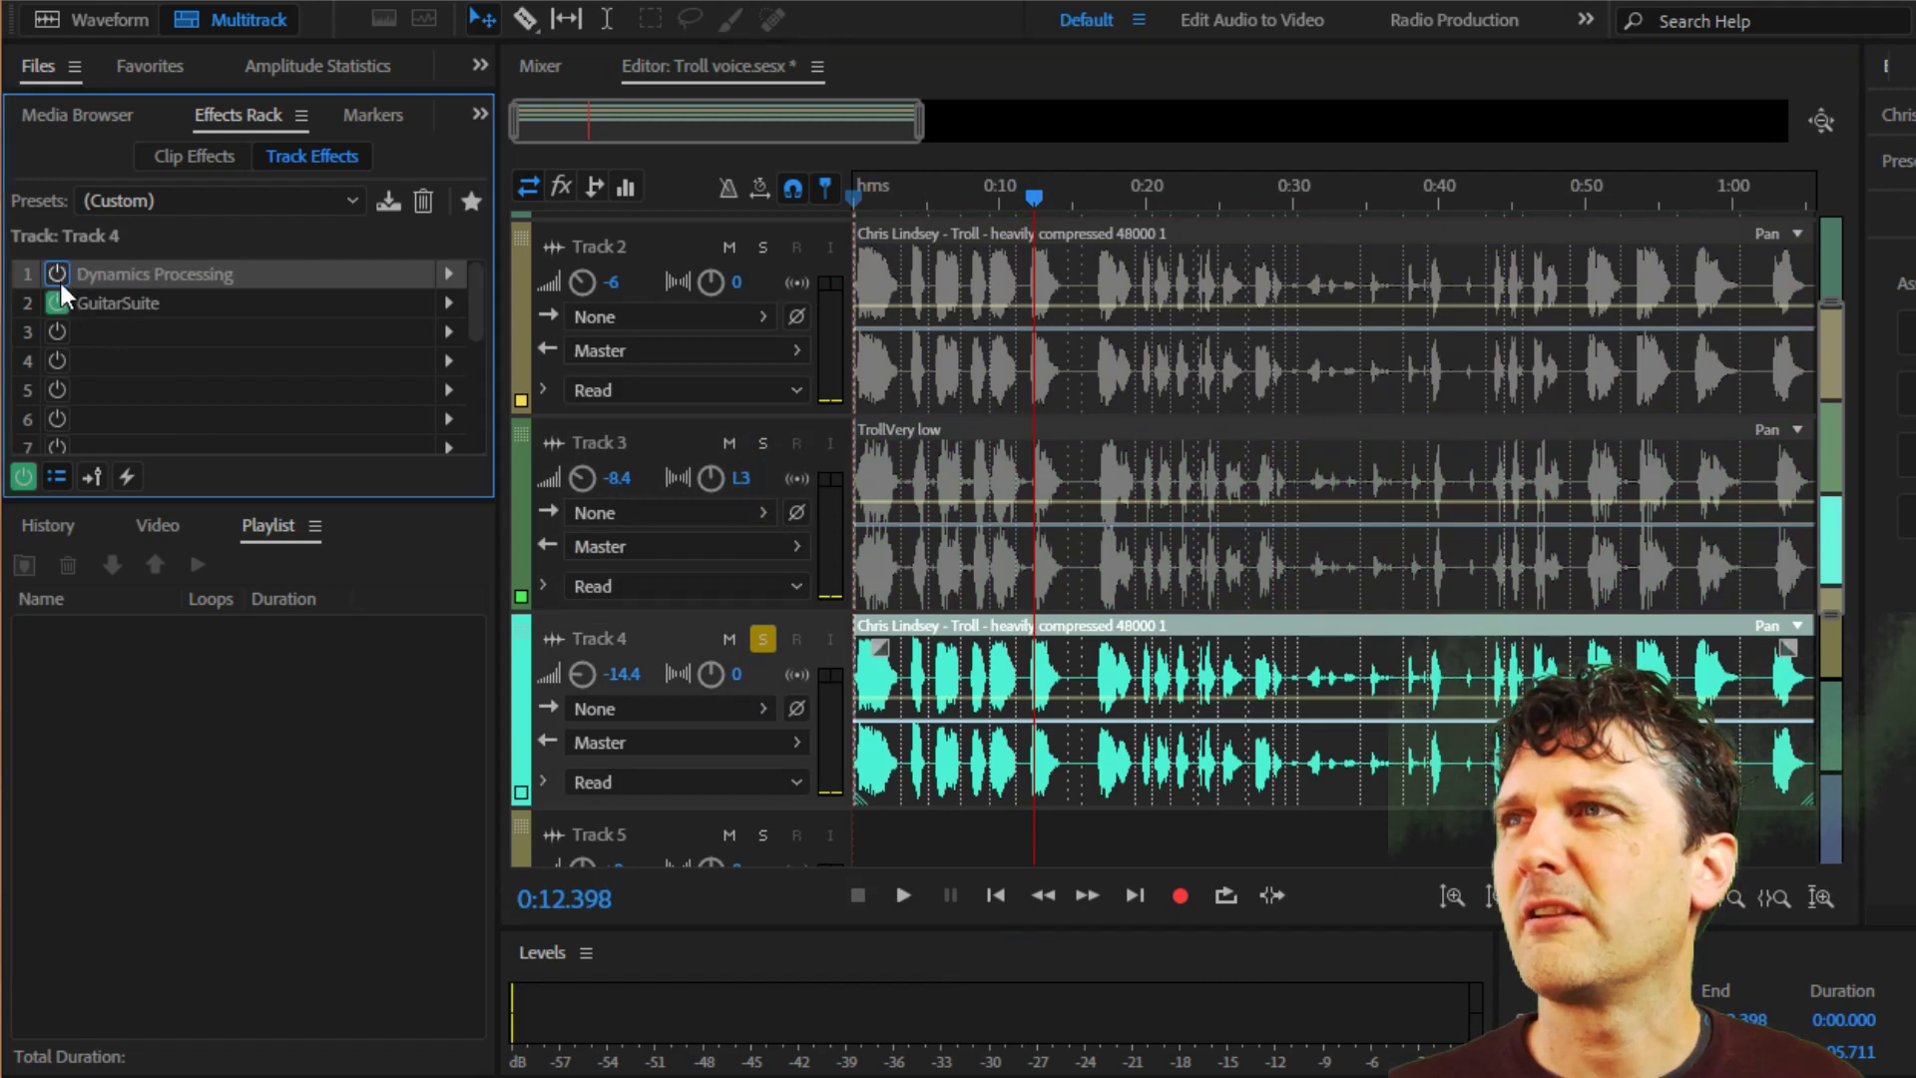
click(1010, 902)
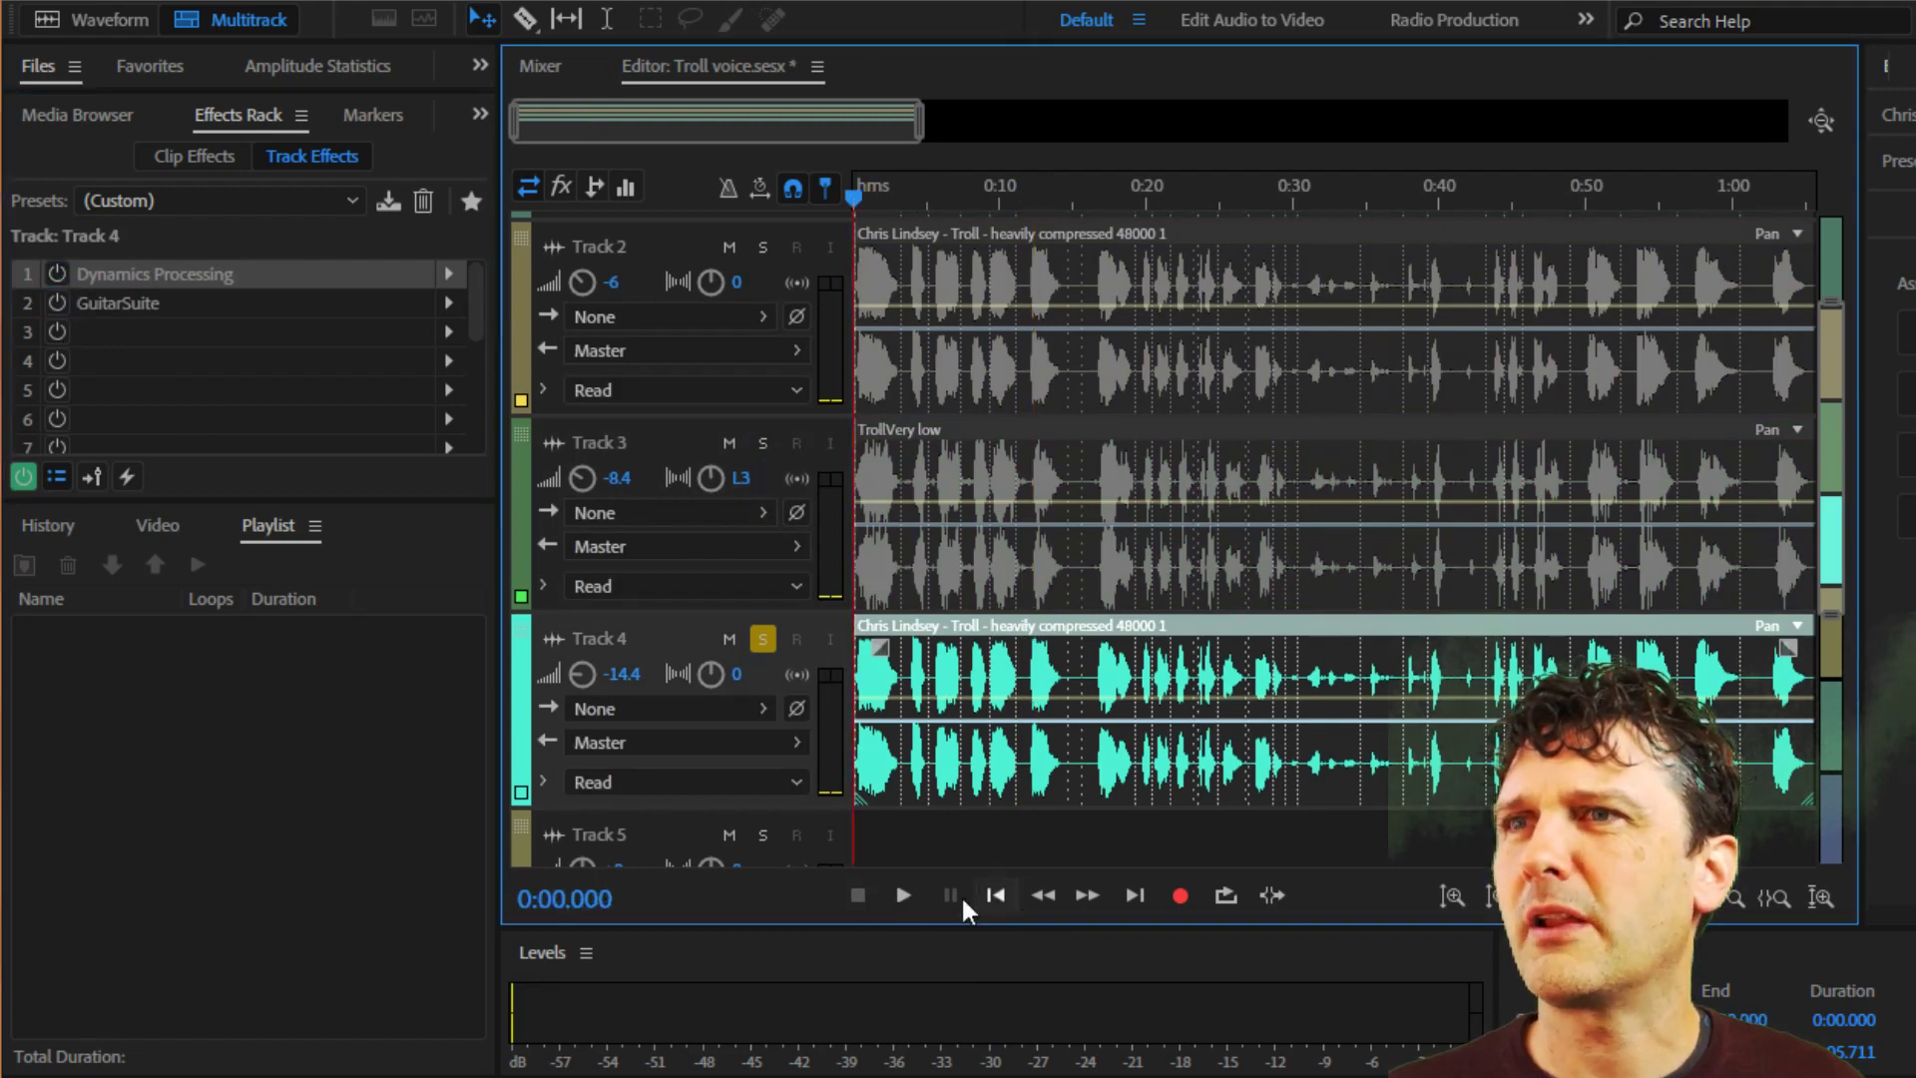
click(900, 893)
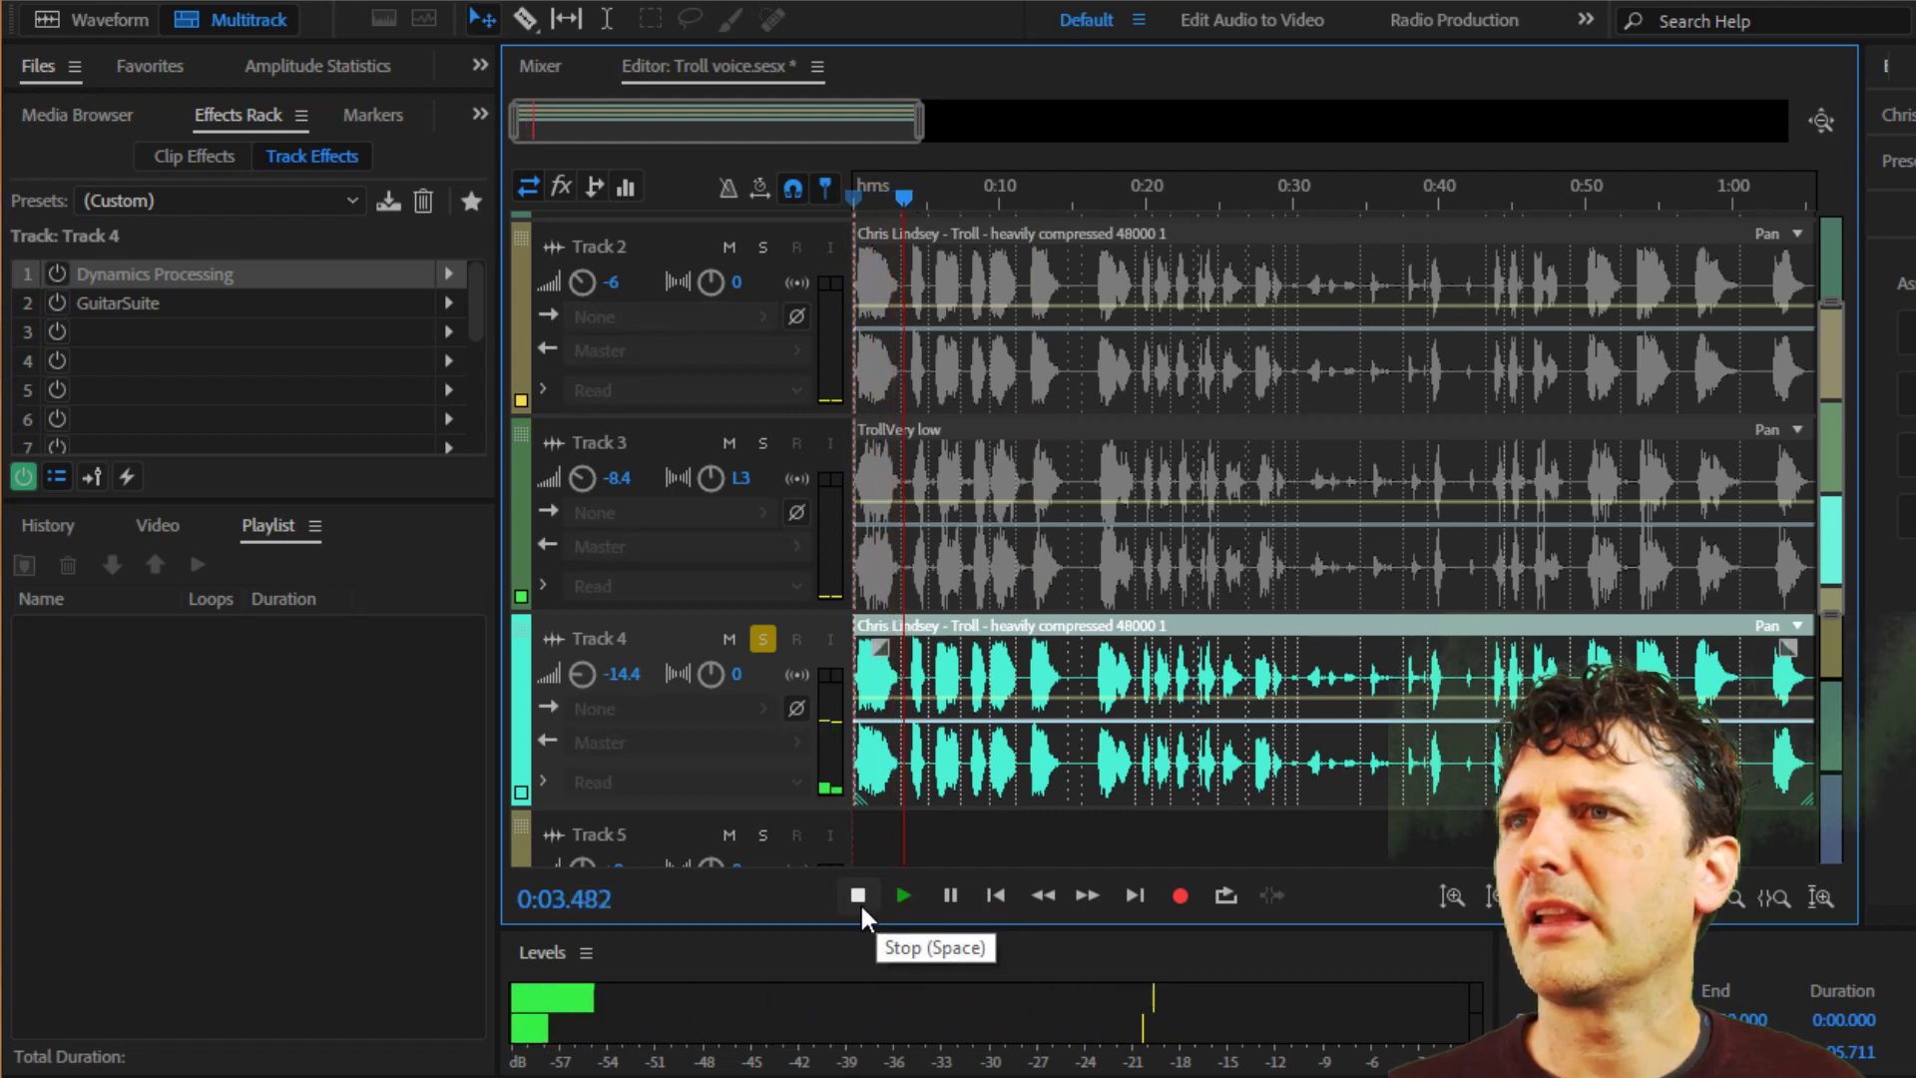
click(857, 895)
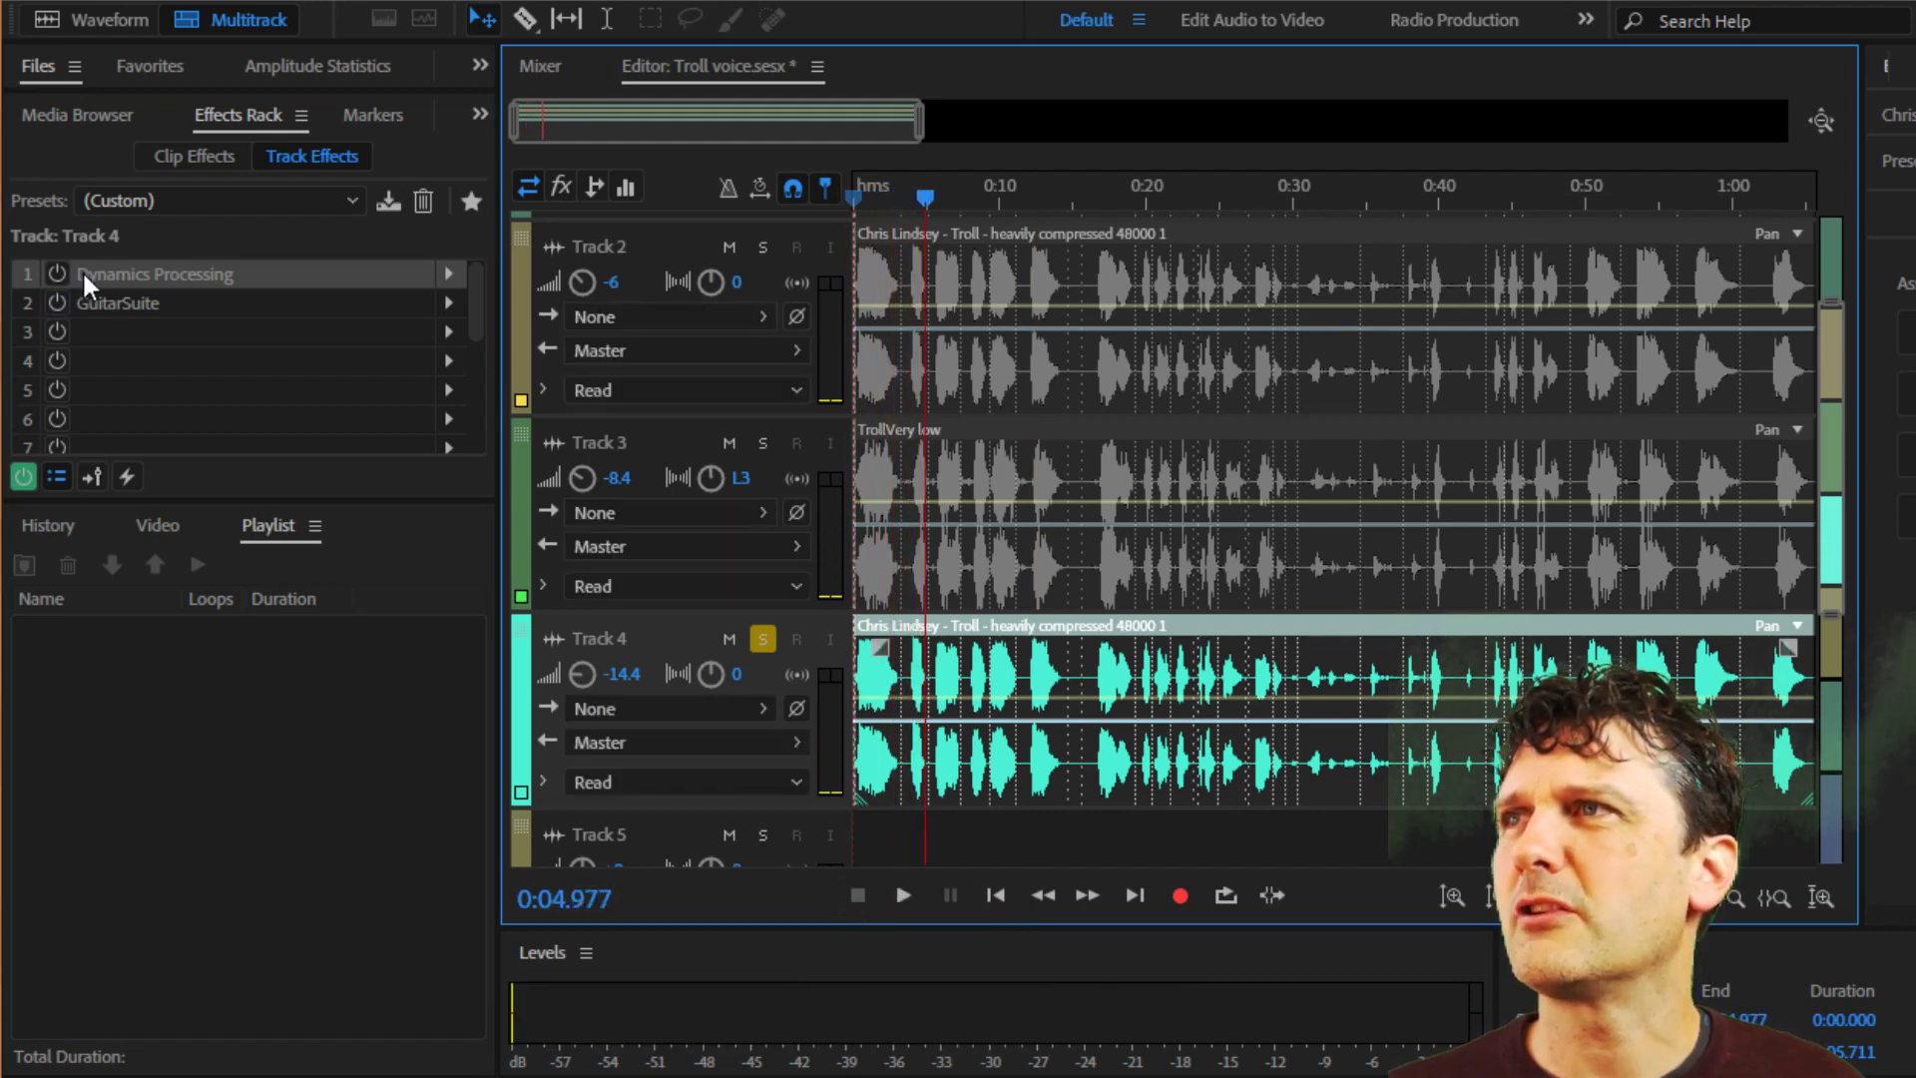
Enable Dynamics Processing on Track 4 and examine its dynamics curve, closing the settings window again.
click(139, 287)
double_click(188, 273)
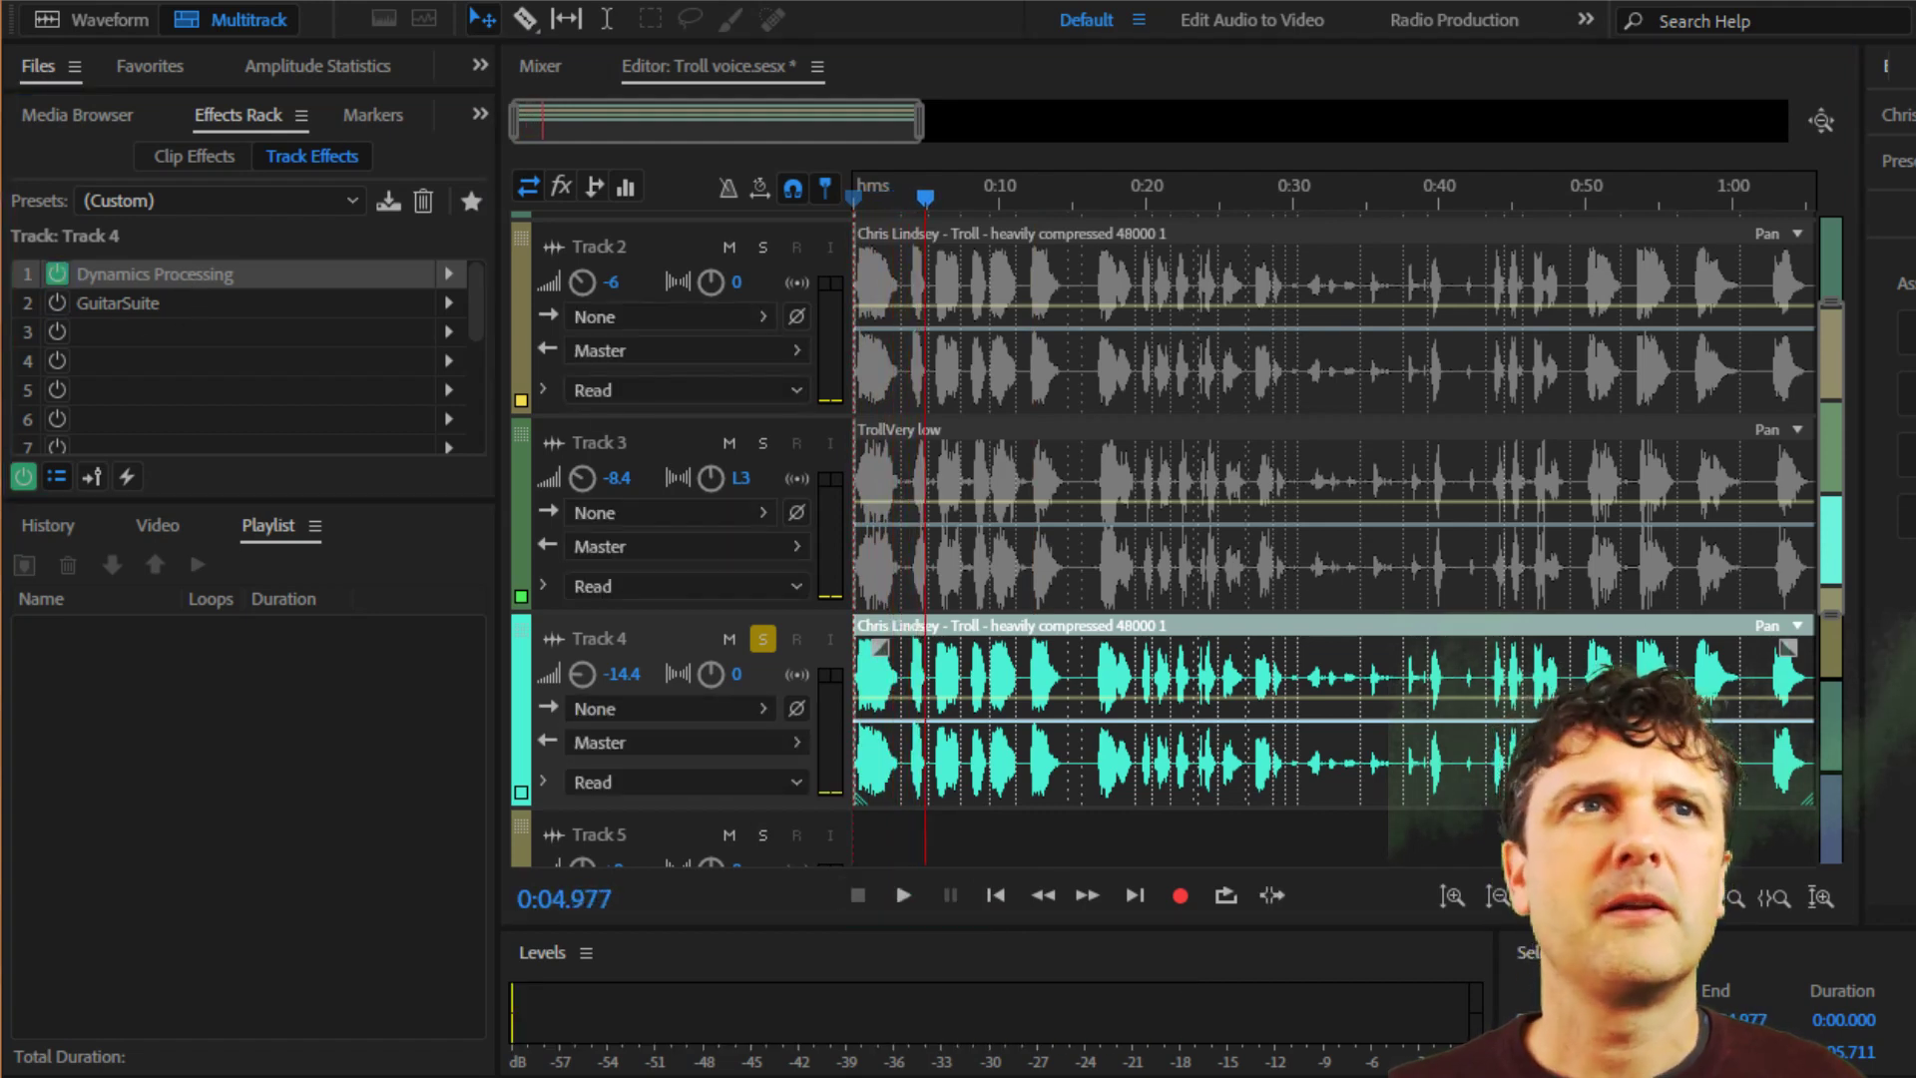
drag(1279, 295, 1297, 204)
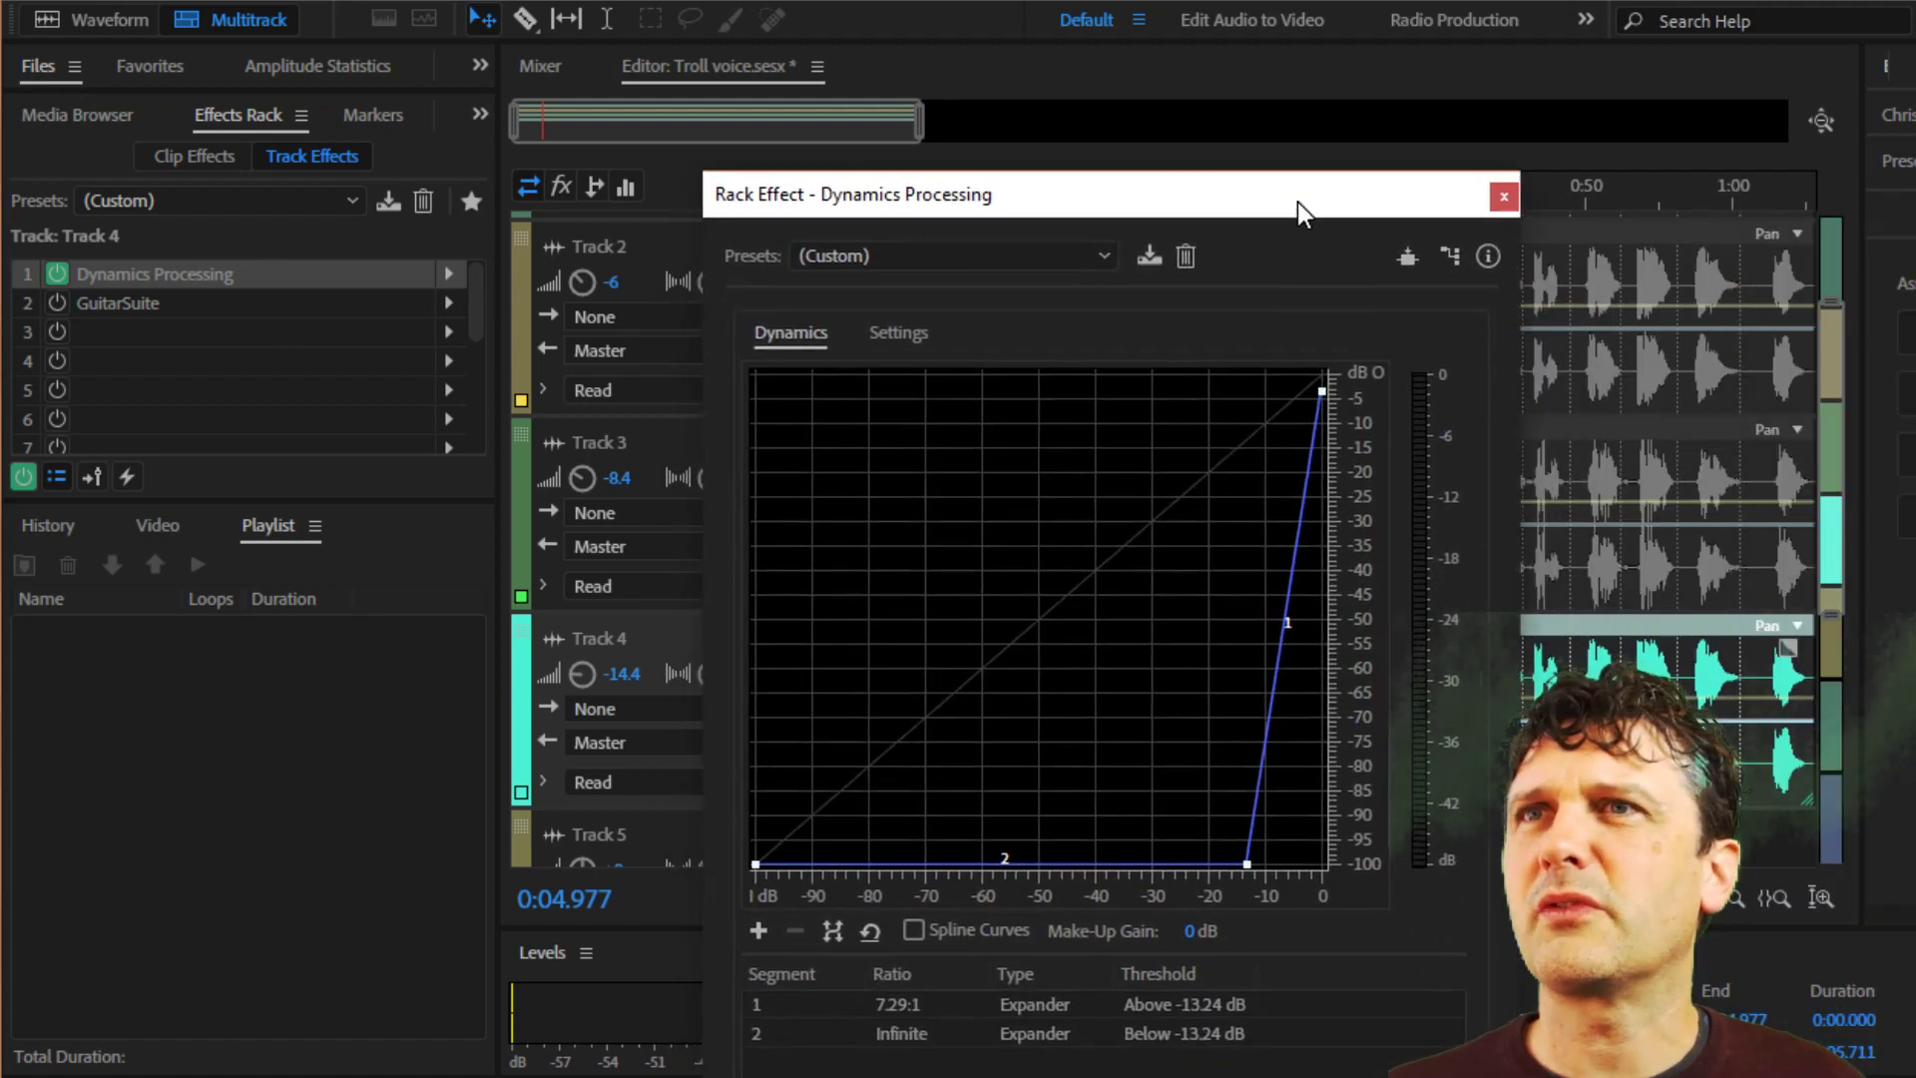
click(1504, 197)
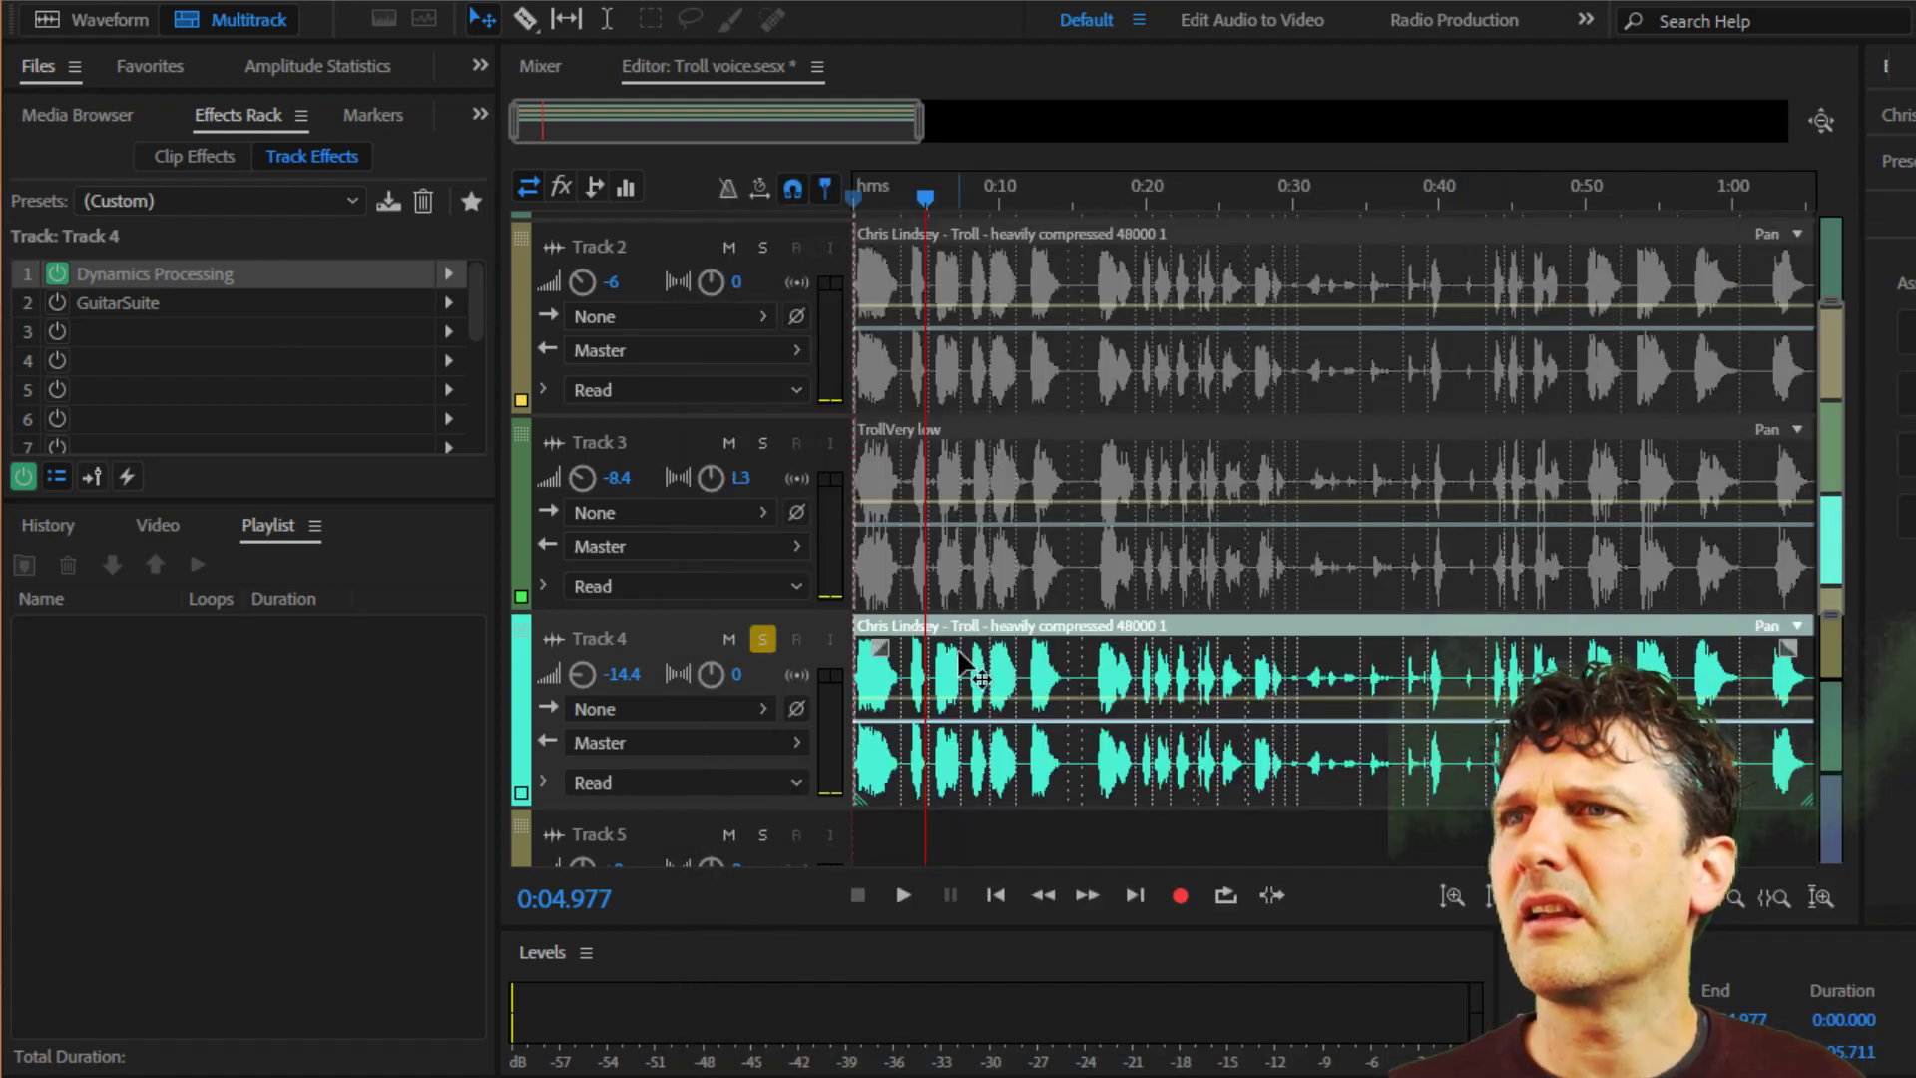
Play Track 4 briefly with only Dynamics Processing active and stop.
scroll(960, 662, down, 2)
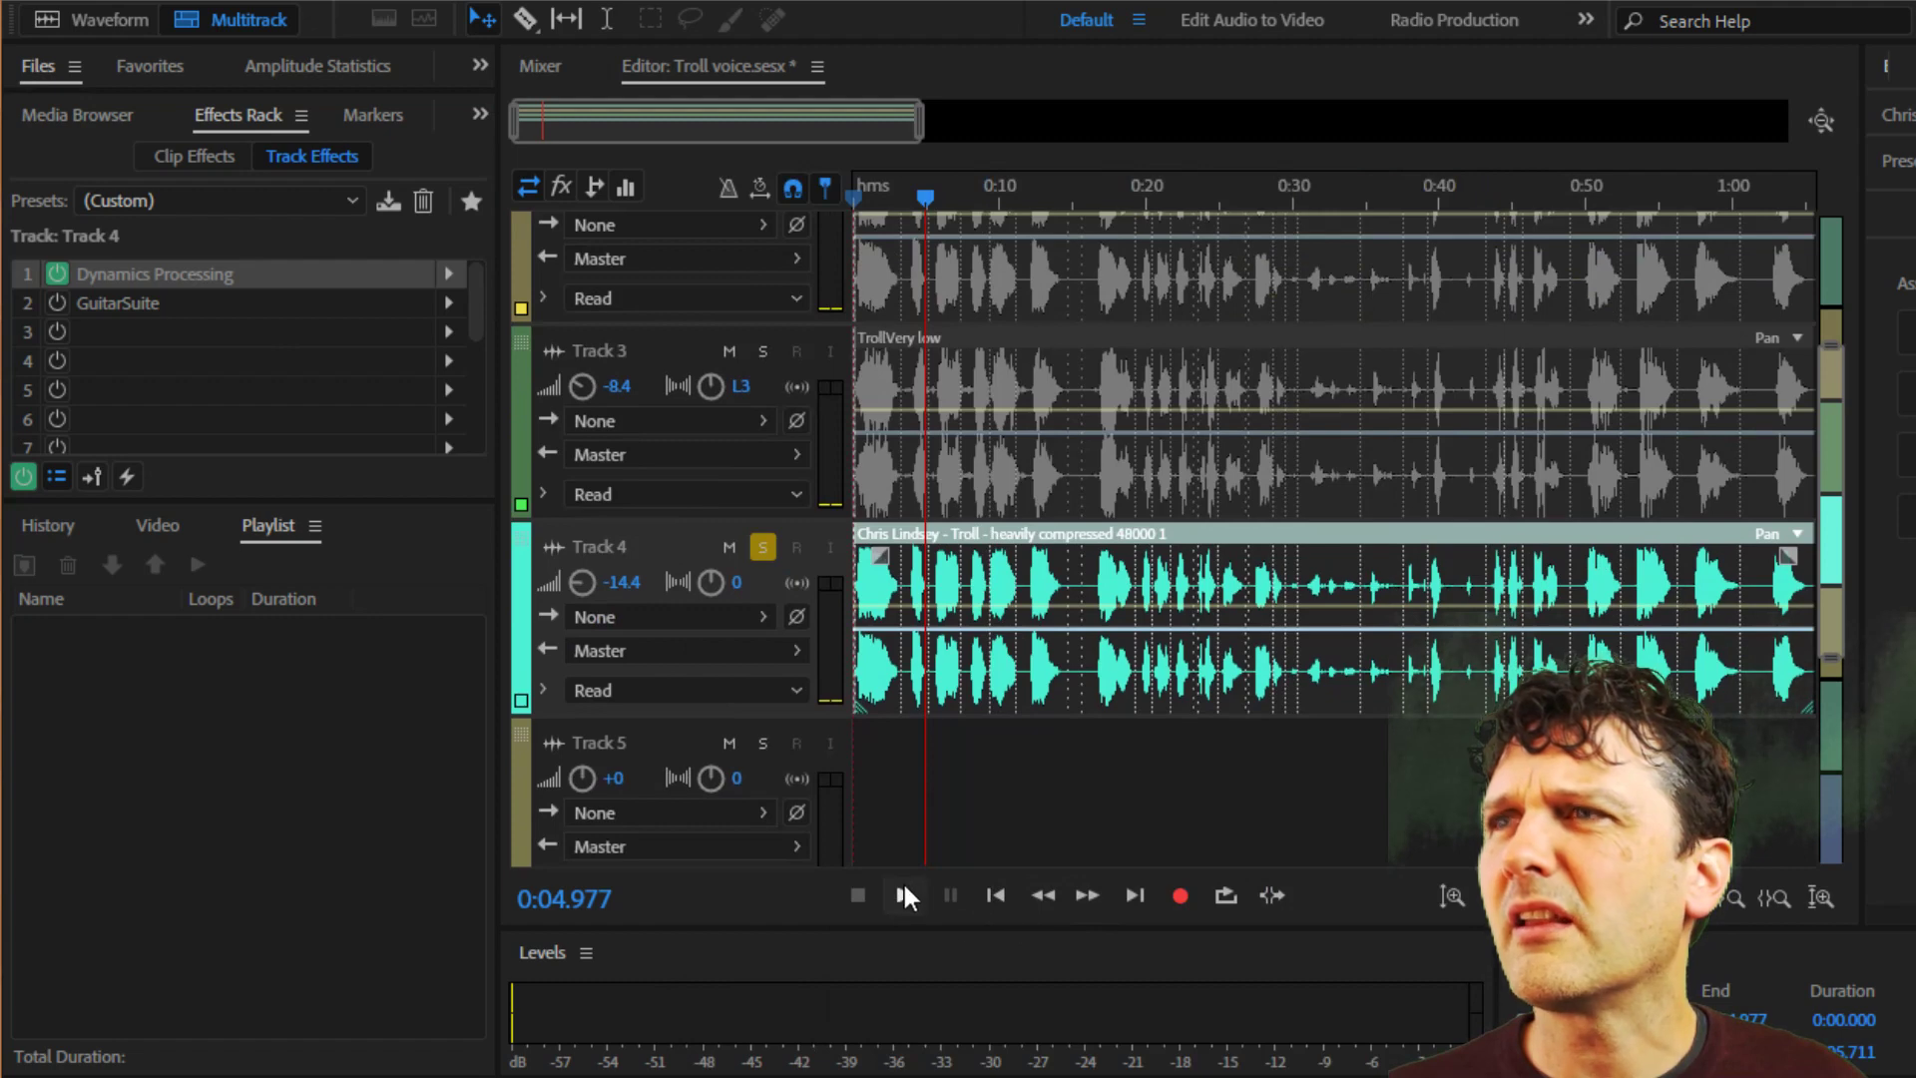
click(904, 894)
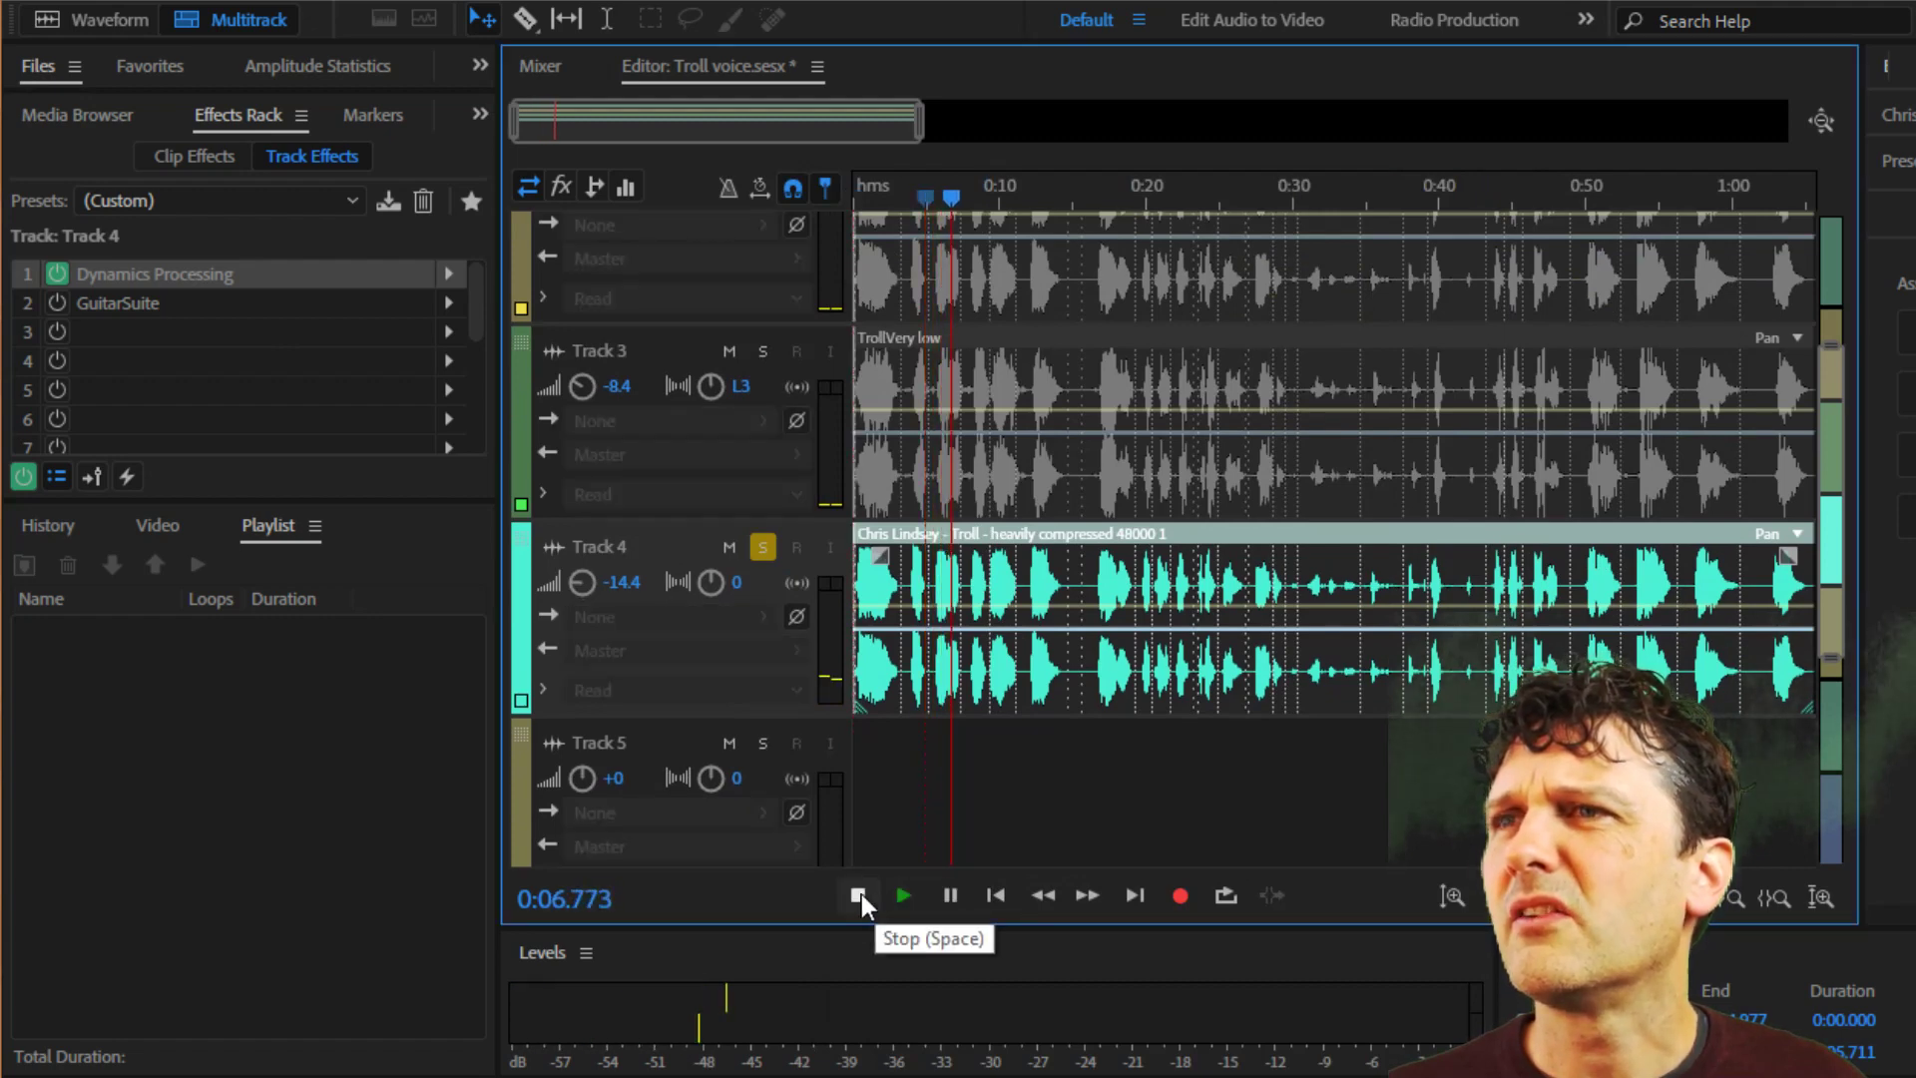
click(858, 896)
Examine the filter and distortion settings of Track 4's GuitarSuite effect and close its window.
click(90, 297)
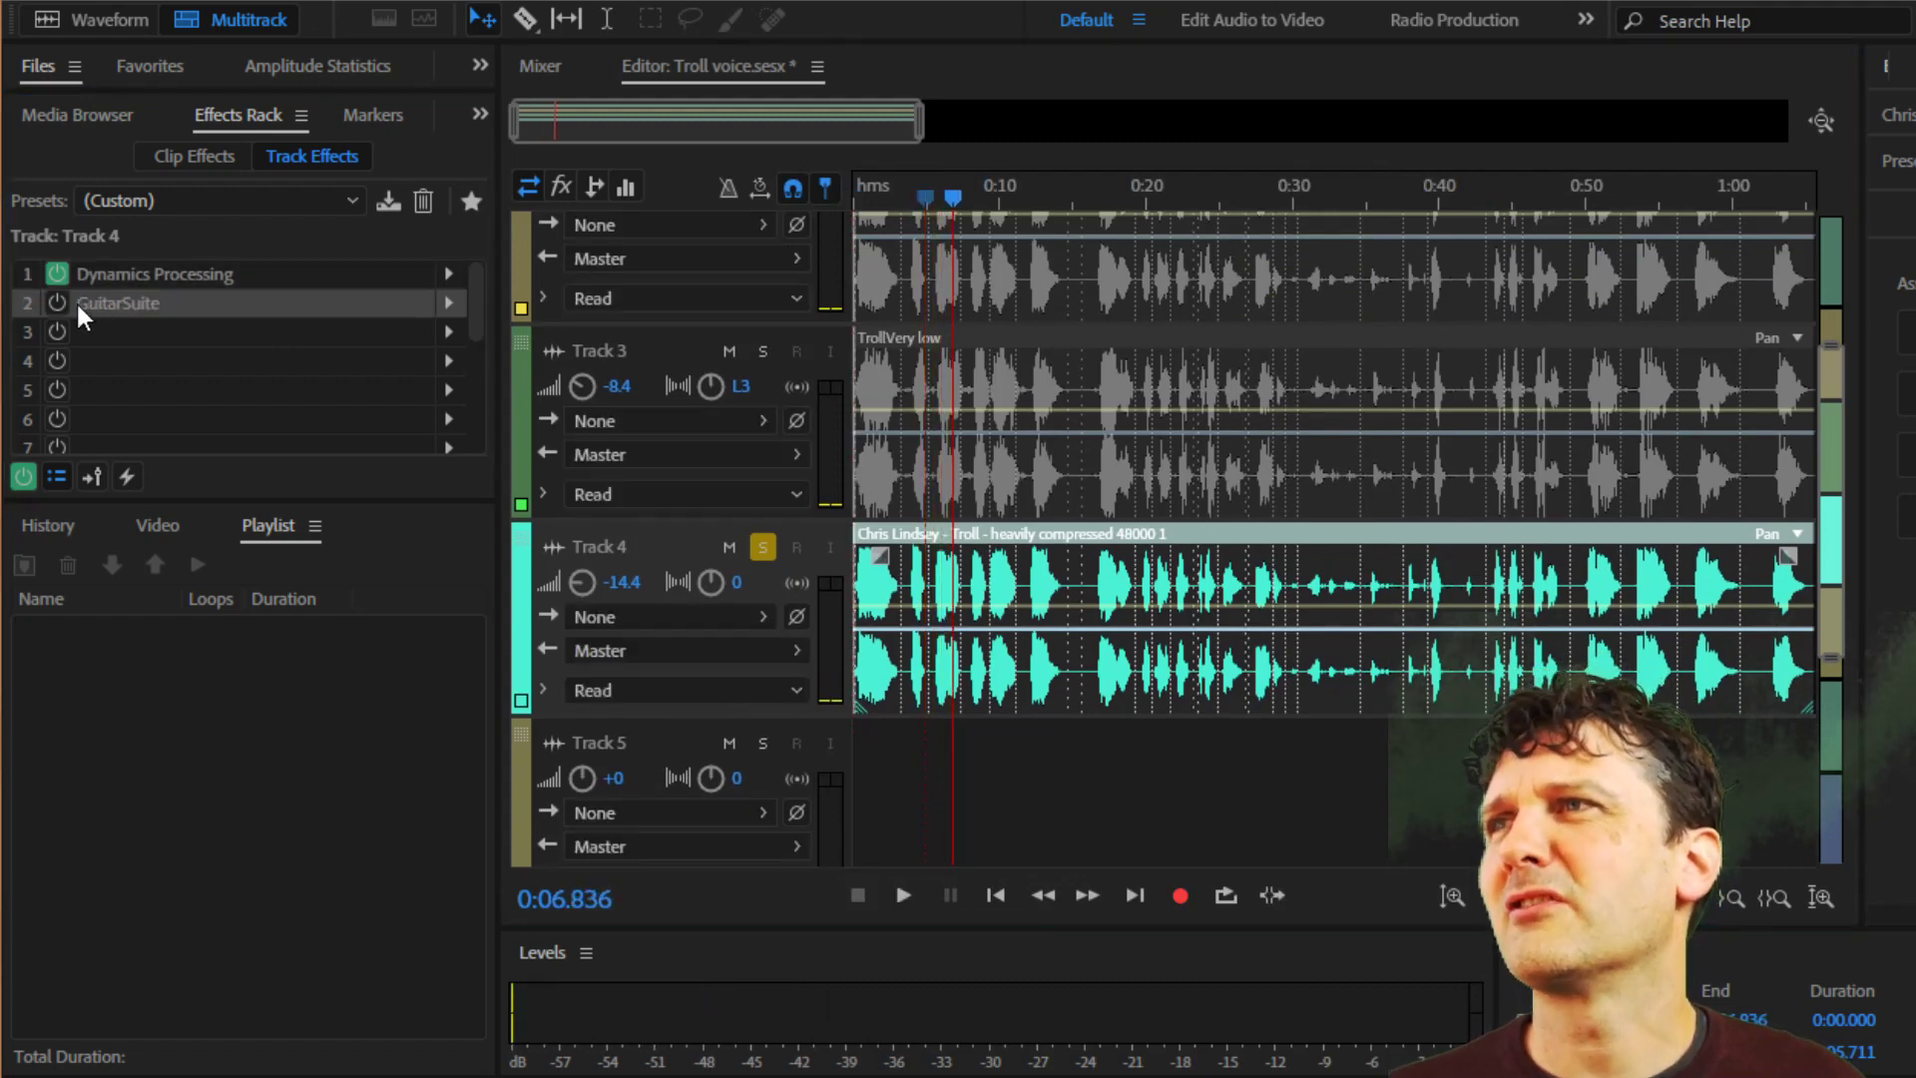
drag(1412, 178, 1367, 170)
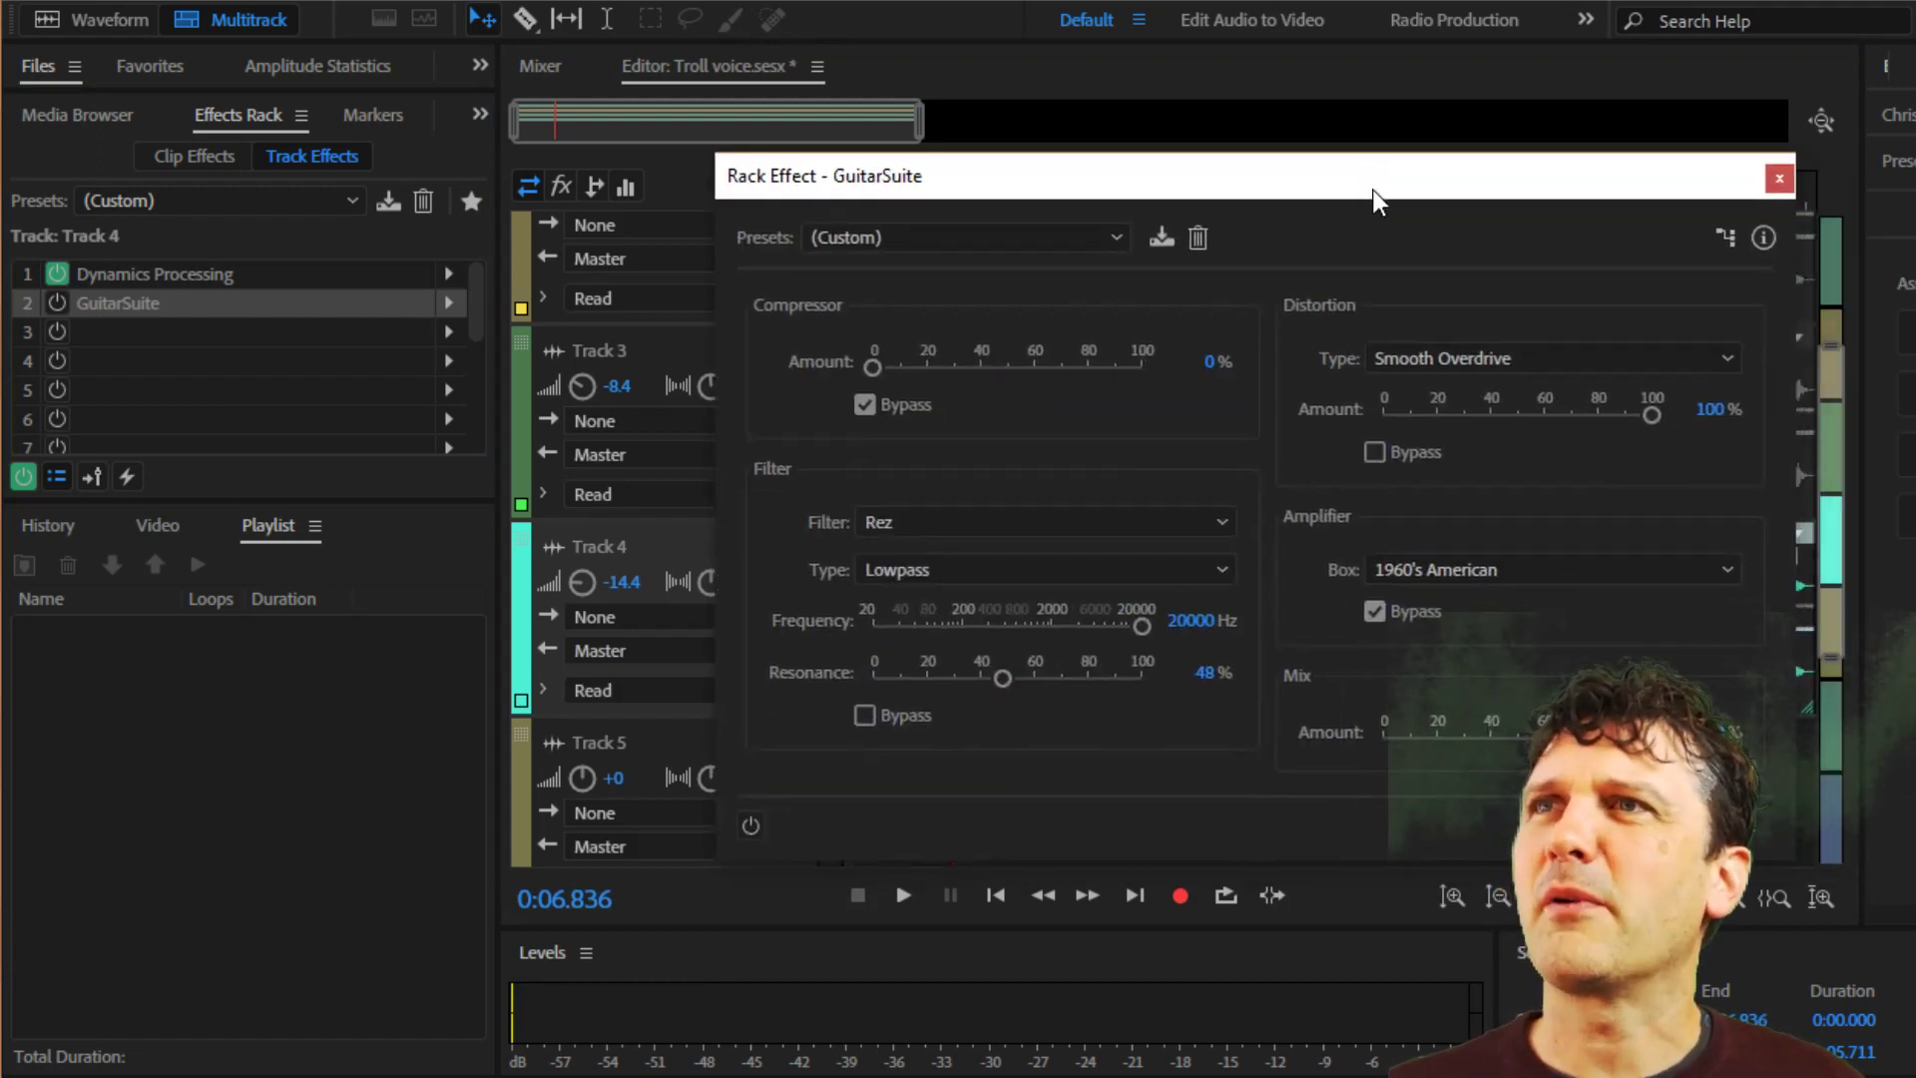
click(1779, 179)
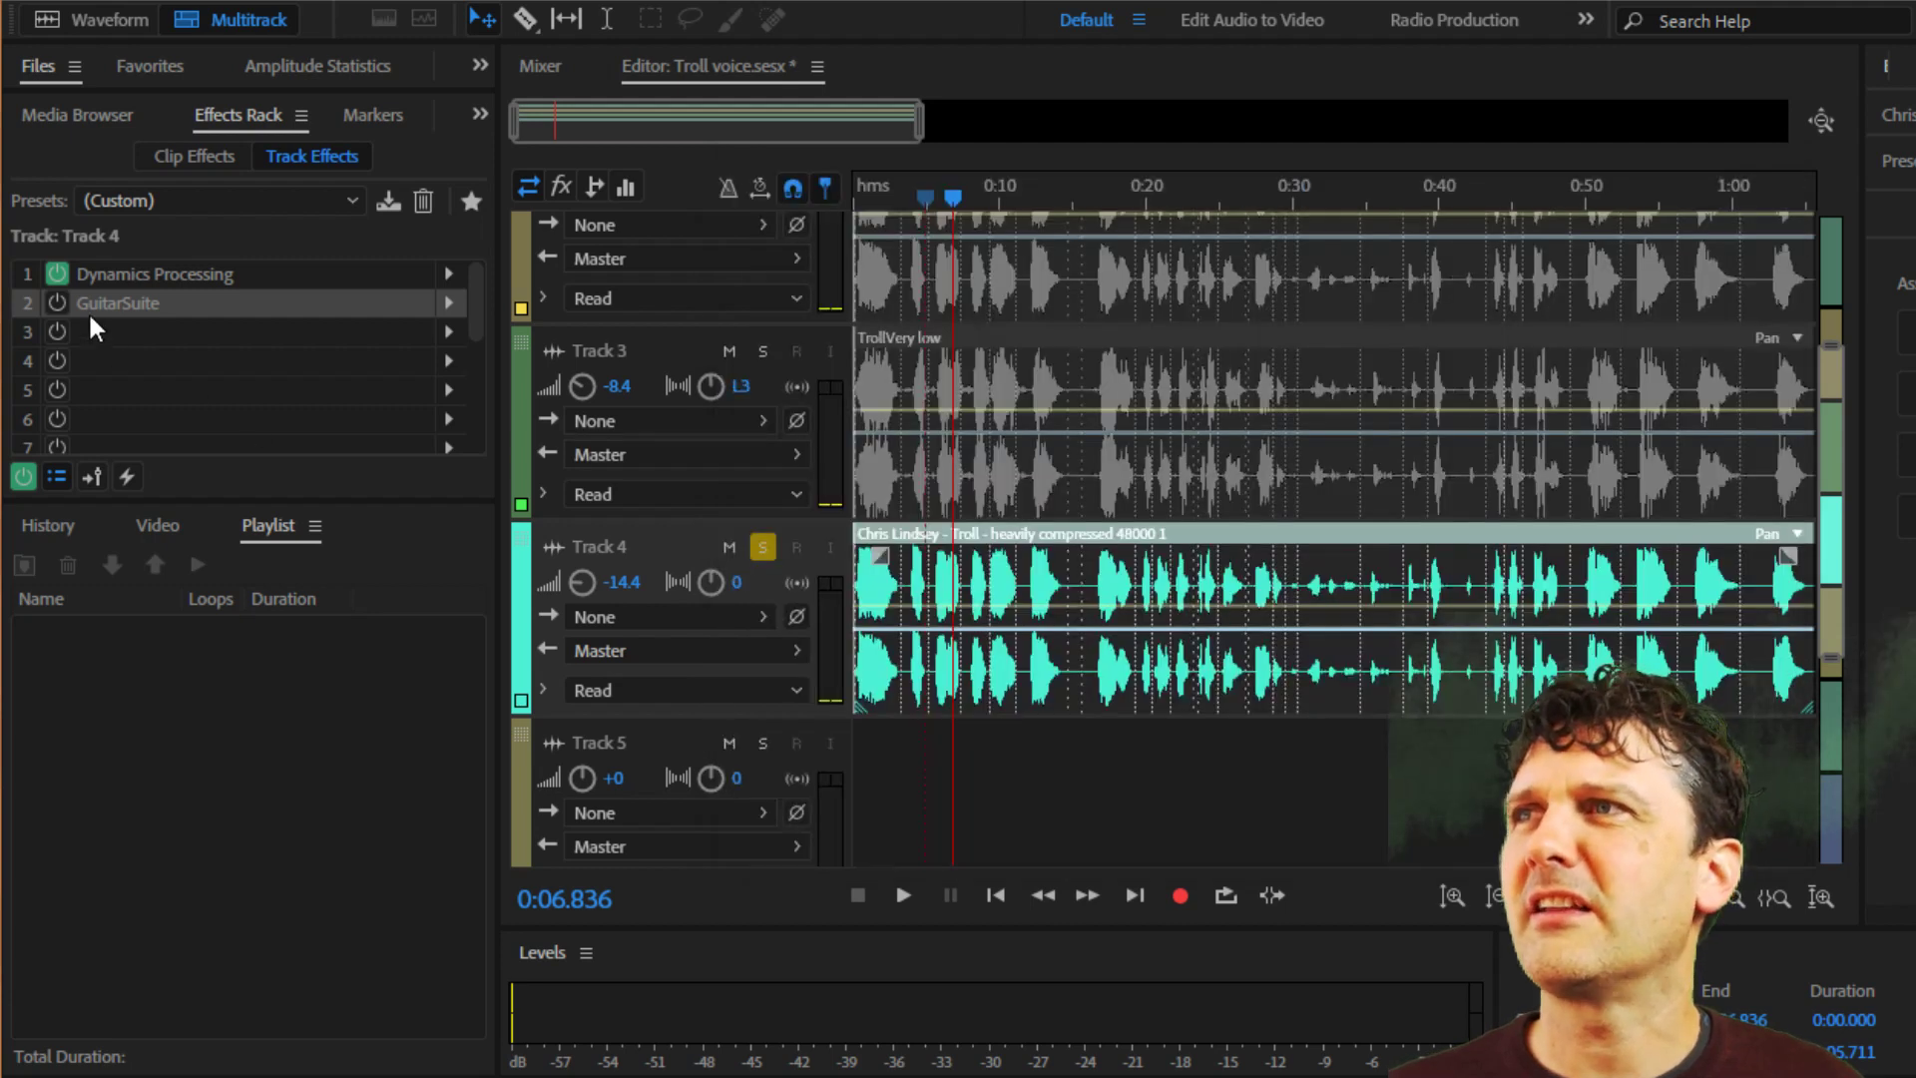
Enable GuitarSuite on Track 4 and play the track with both effects, stopping near 0:19.
click(55, 304)
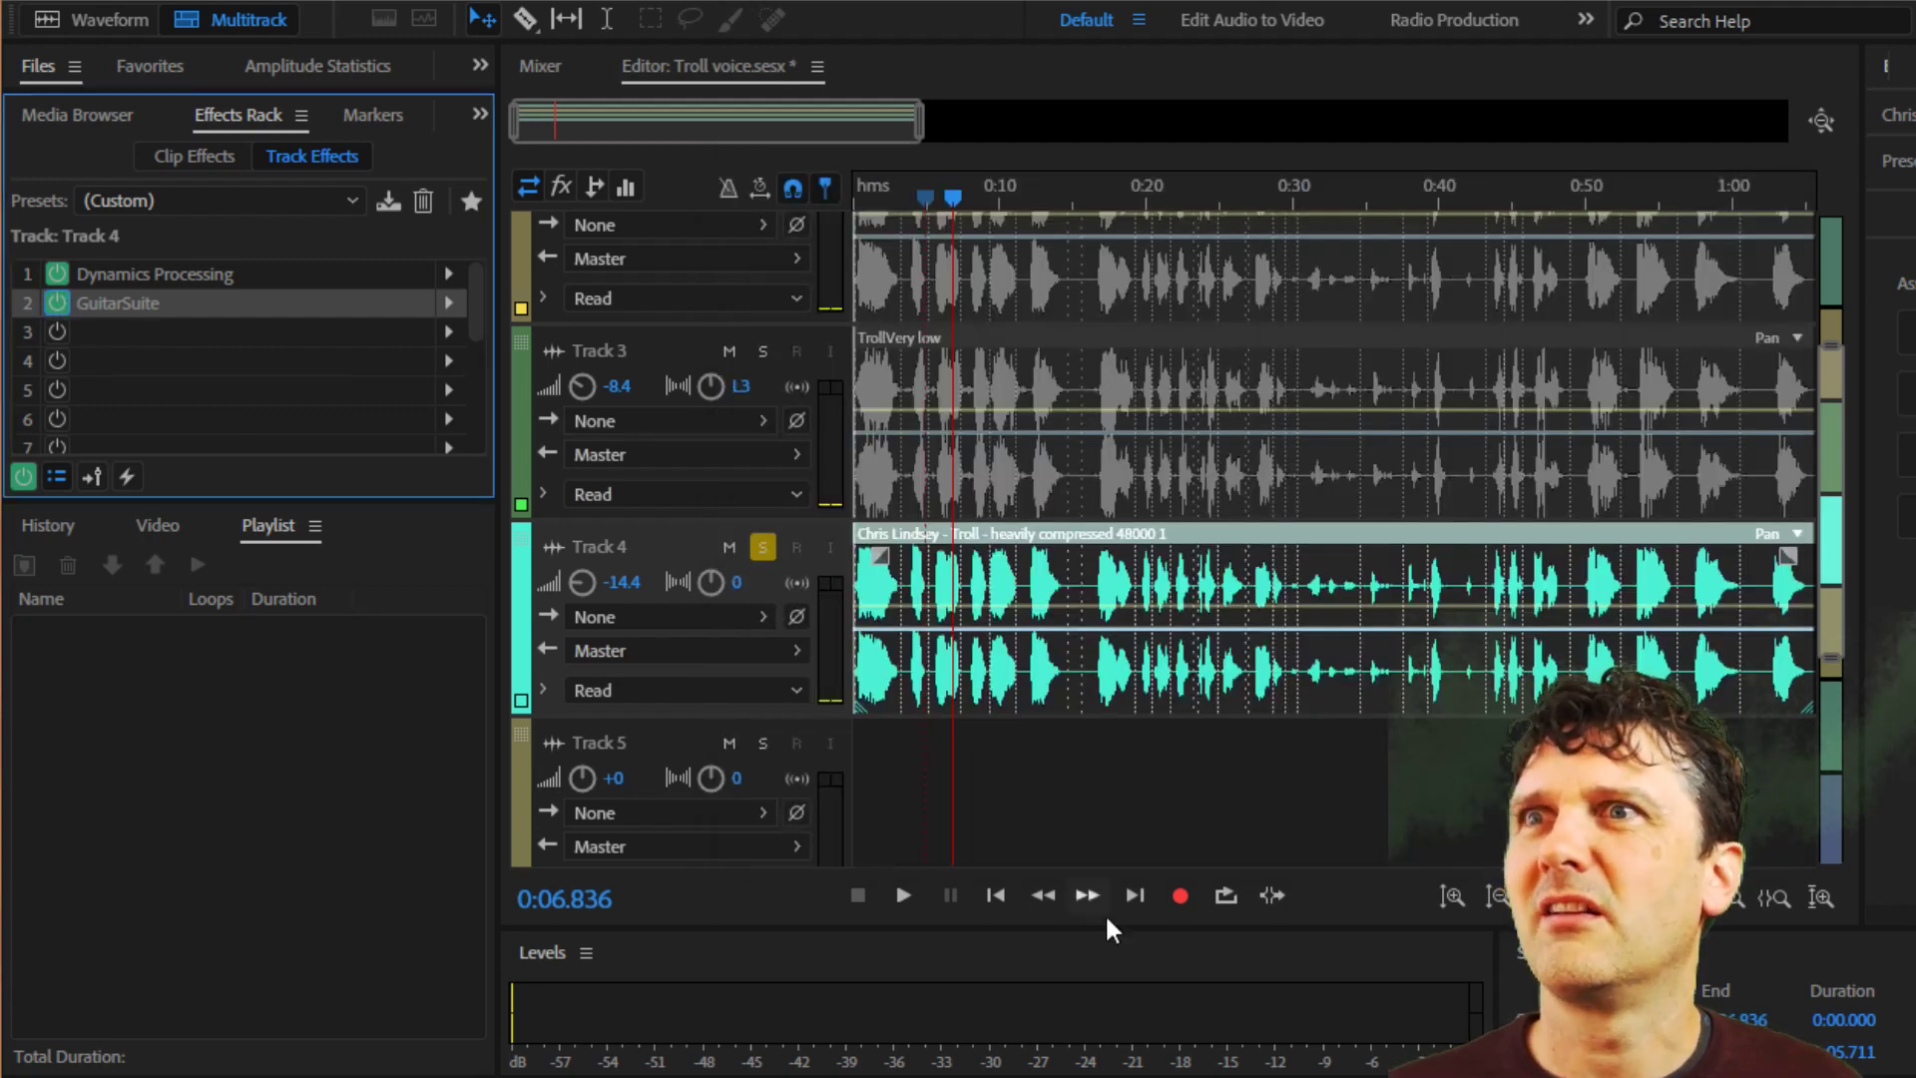
click(904, 895)
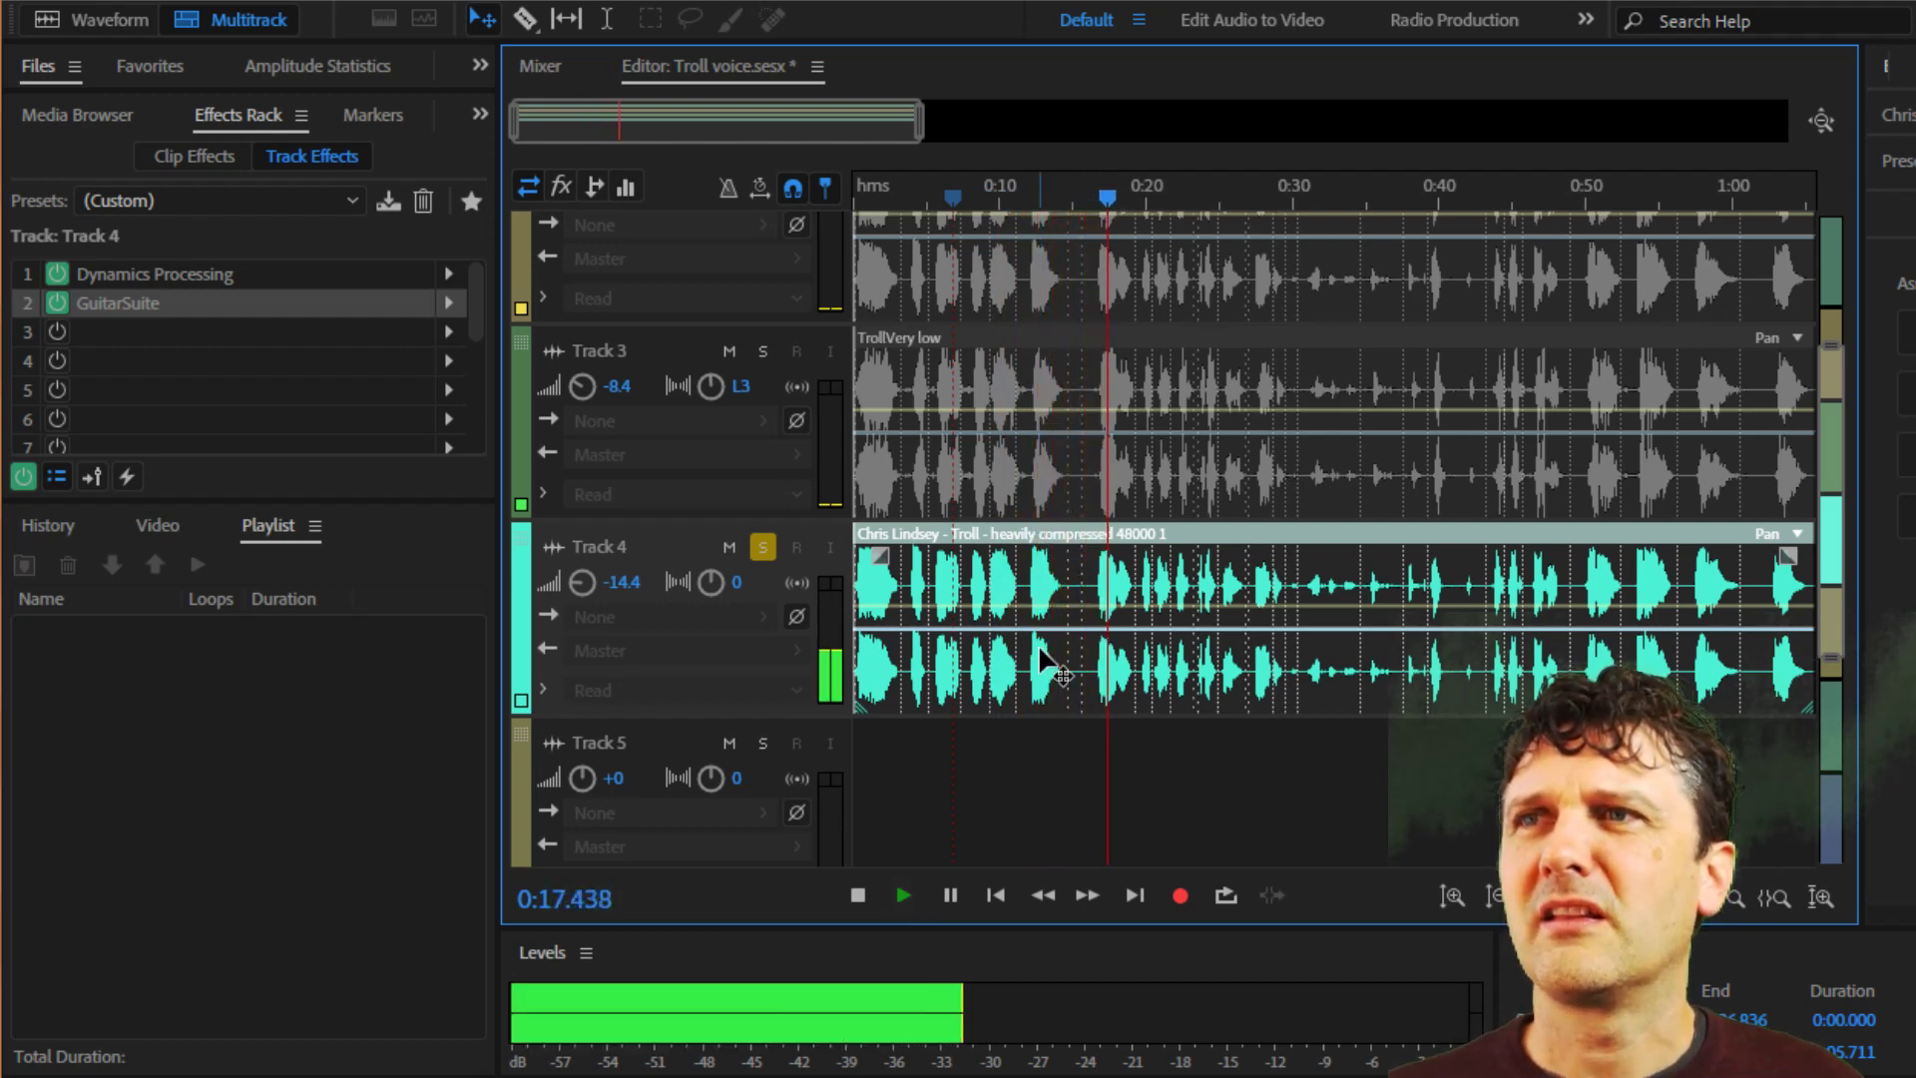
click(854, 899)
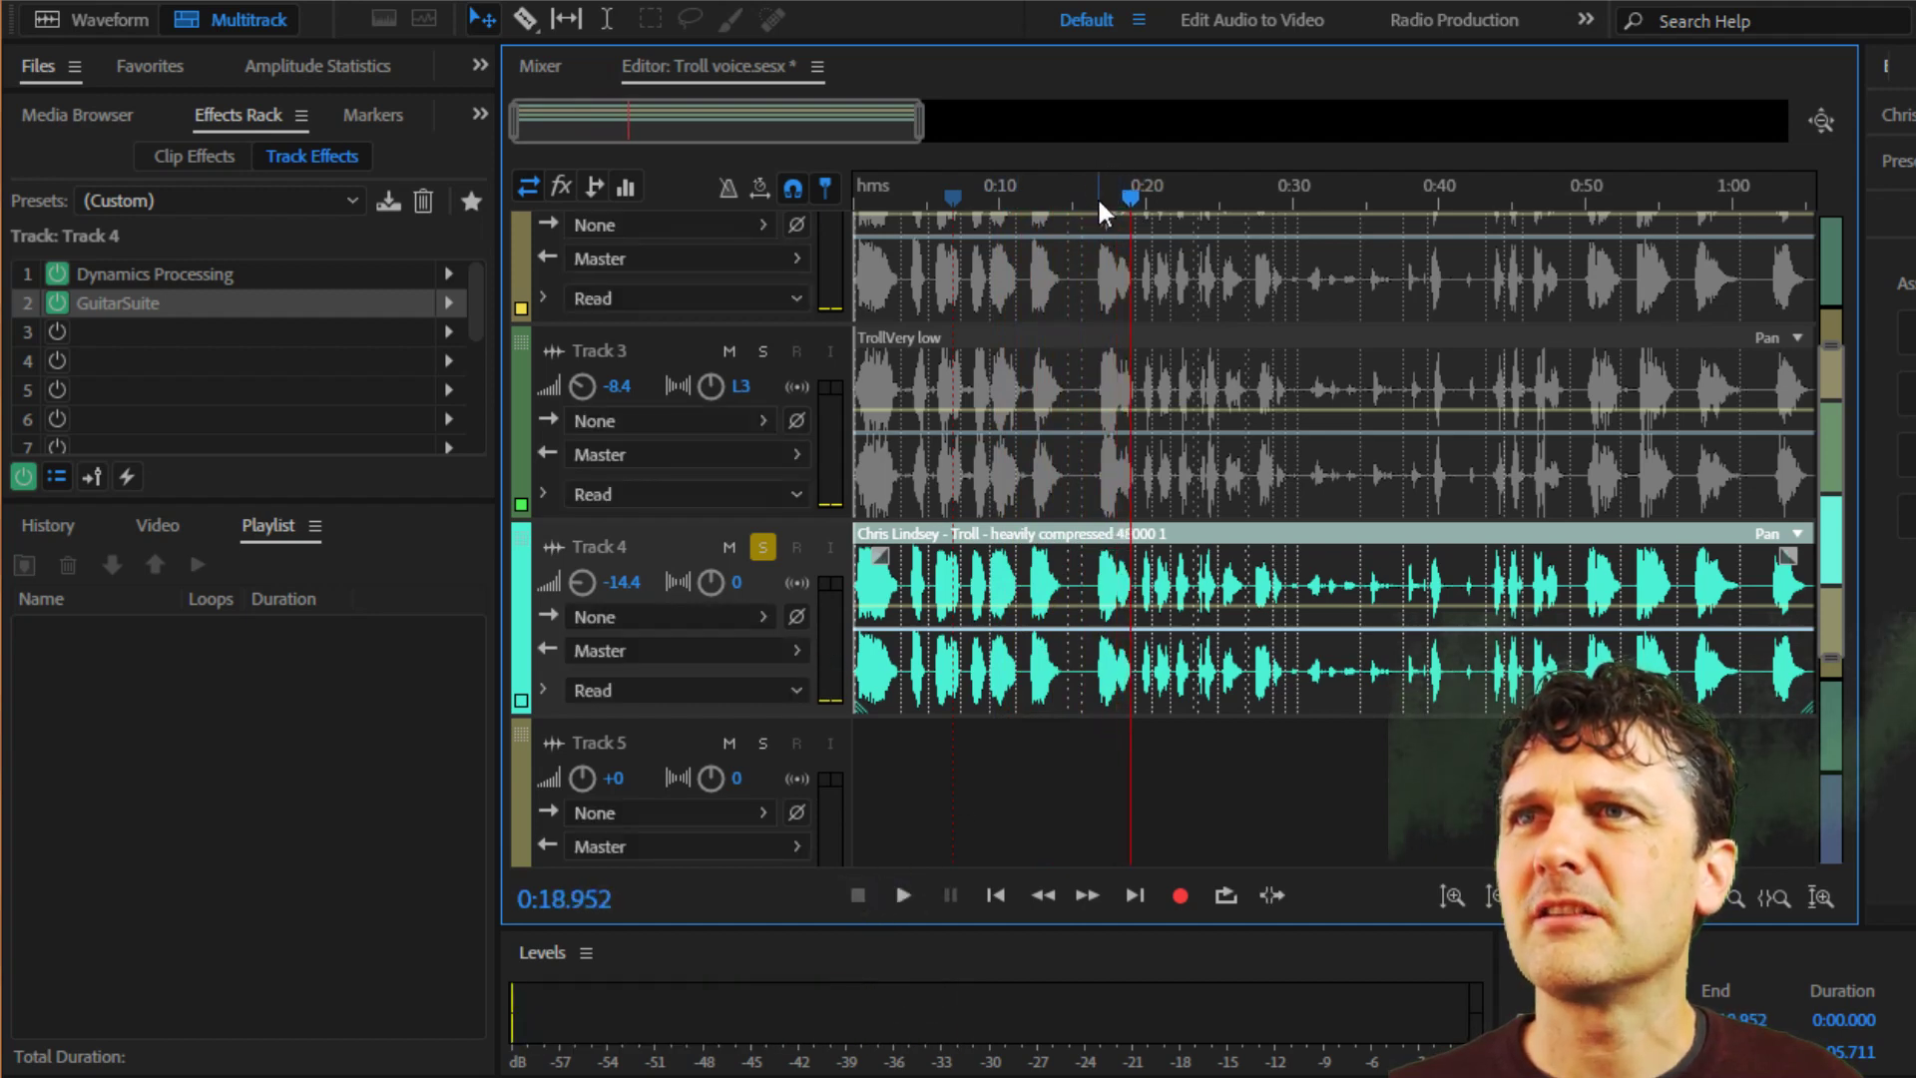
Review Track 4's Dynamics Processing curve once more and close the settings.
double_click(137, 276)
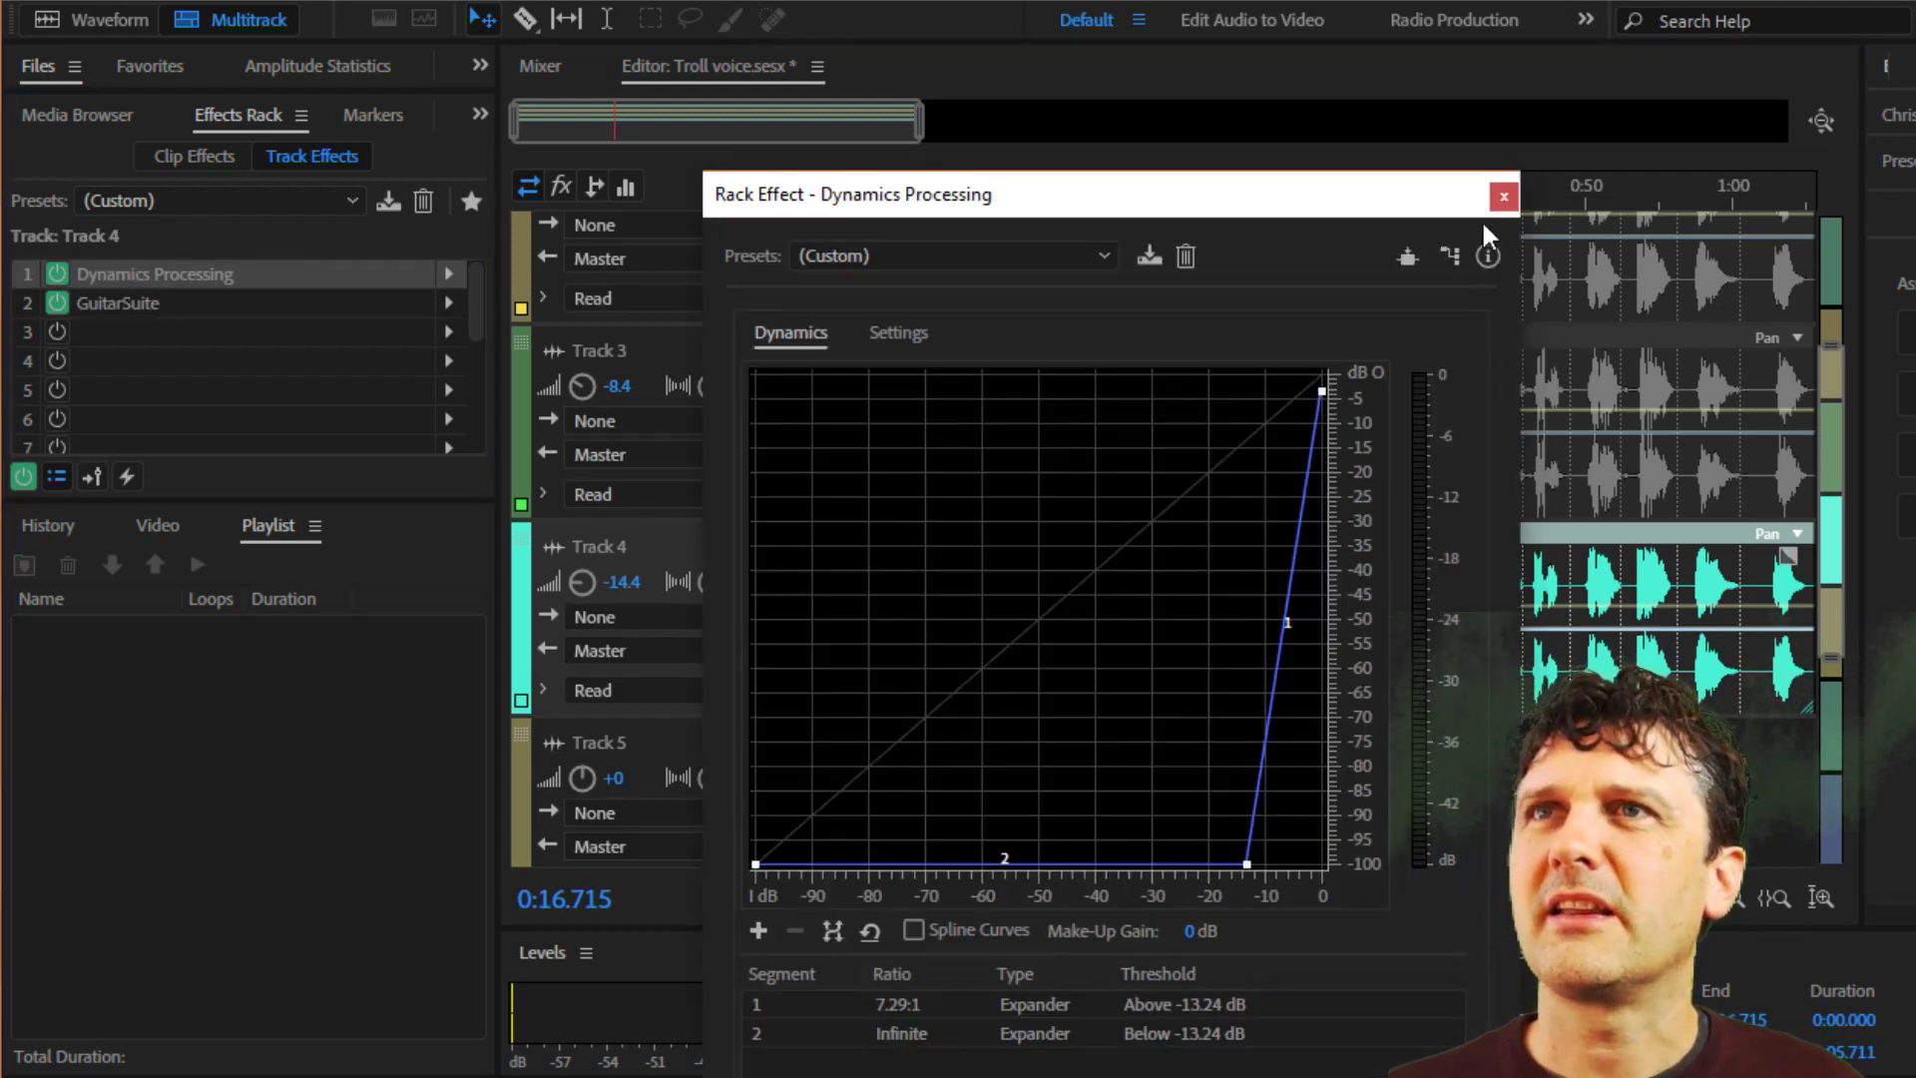
click(1501, 198)
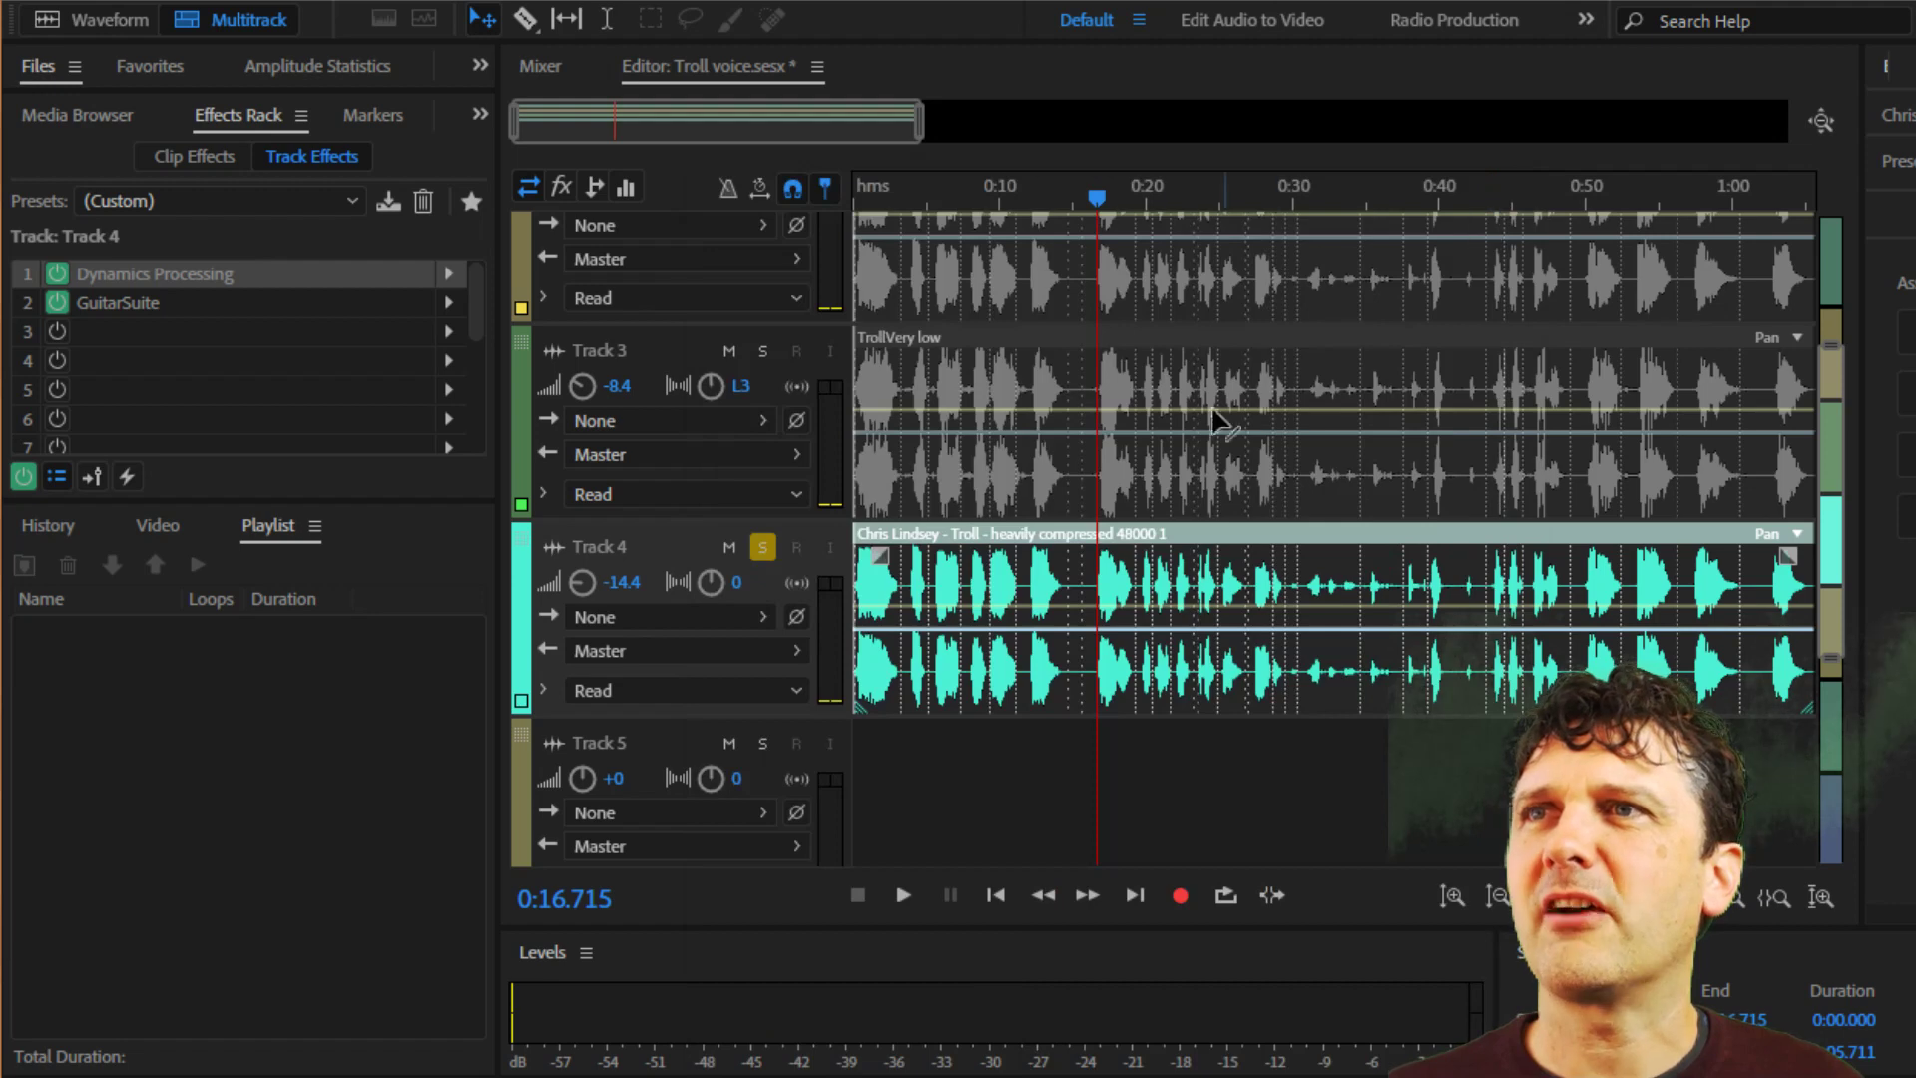
Play soloed Track 4 with both effects from about 0:03, skipping ahead to sample phrases near 0:11 and 0:16, and stop playback.
click(906, 195)
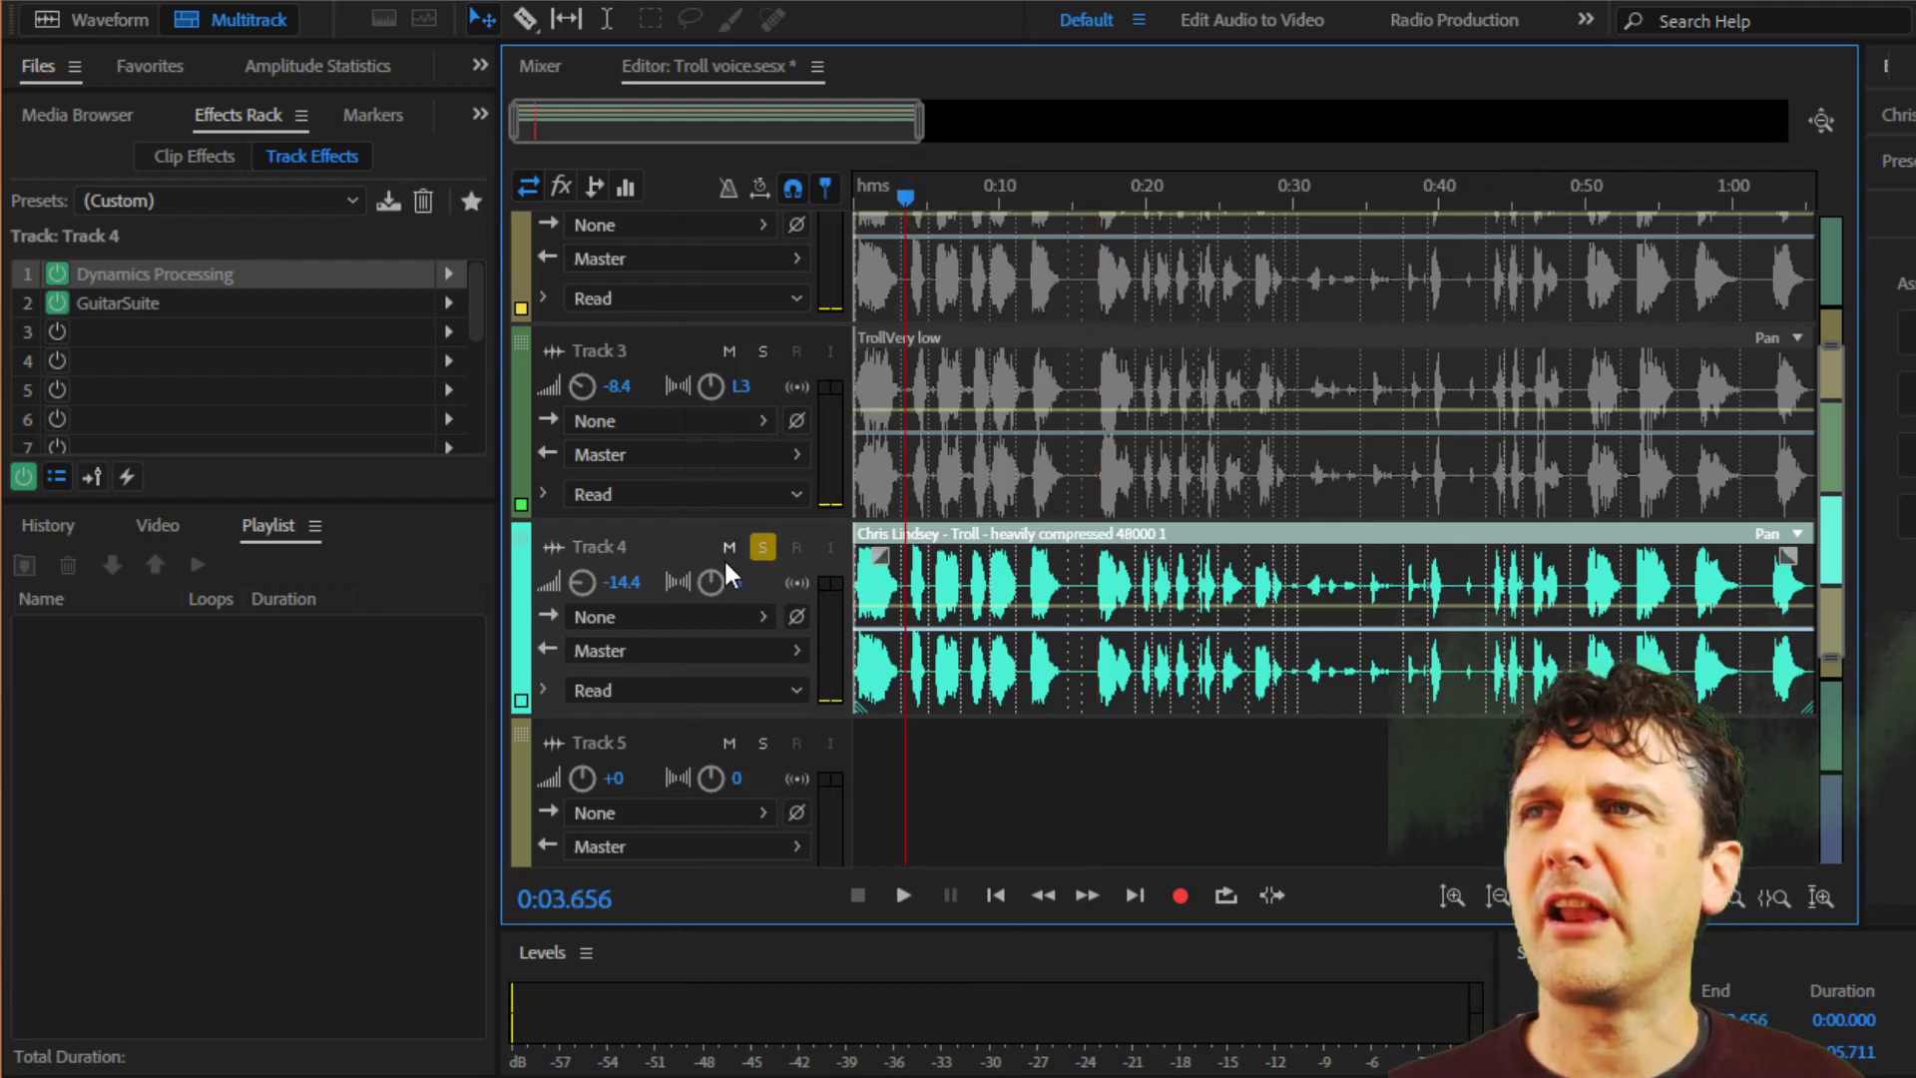
click(904, 895)
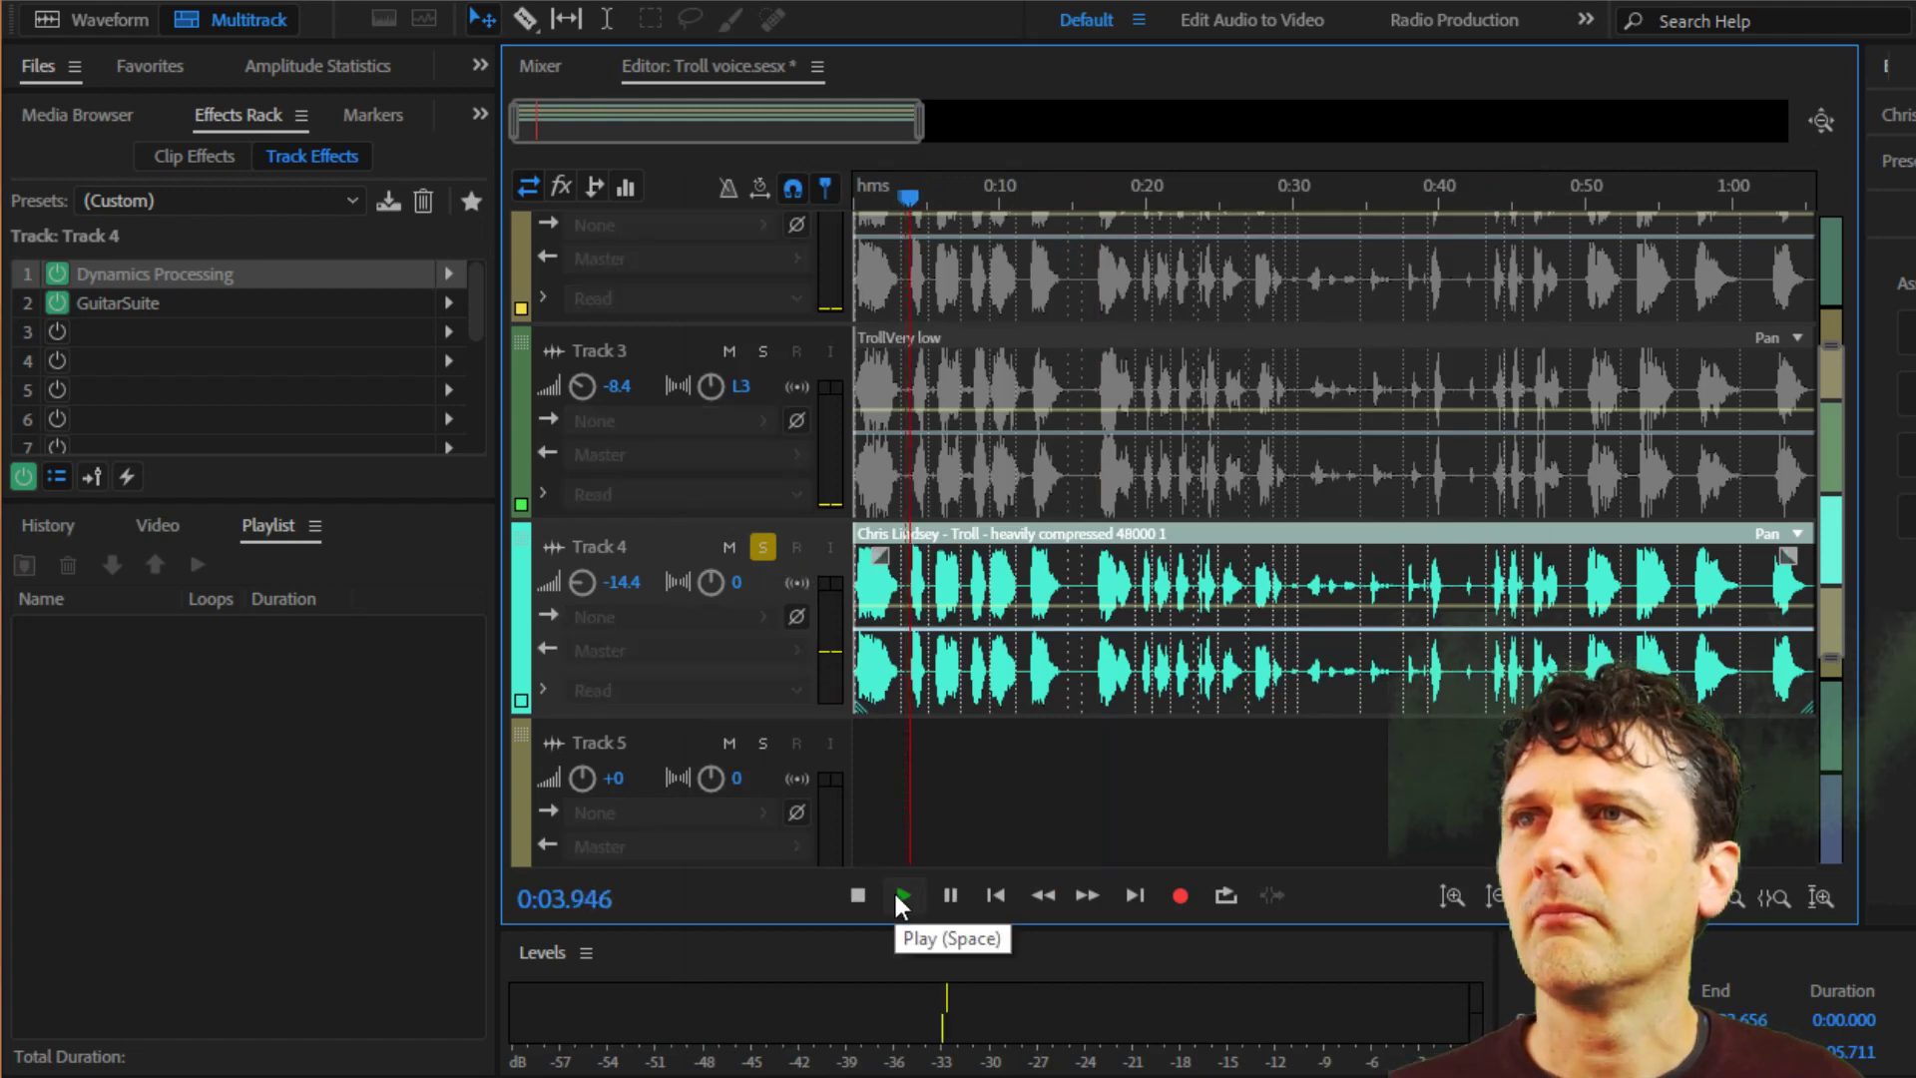
click(1020, 195)
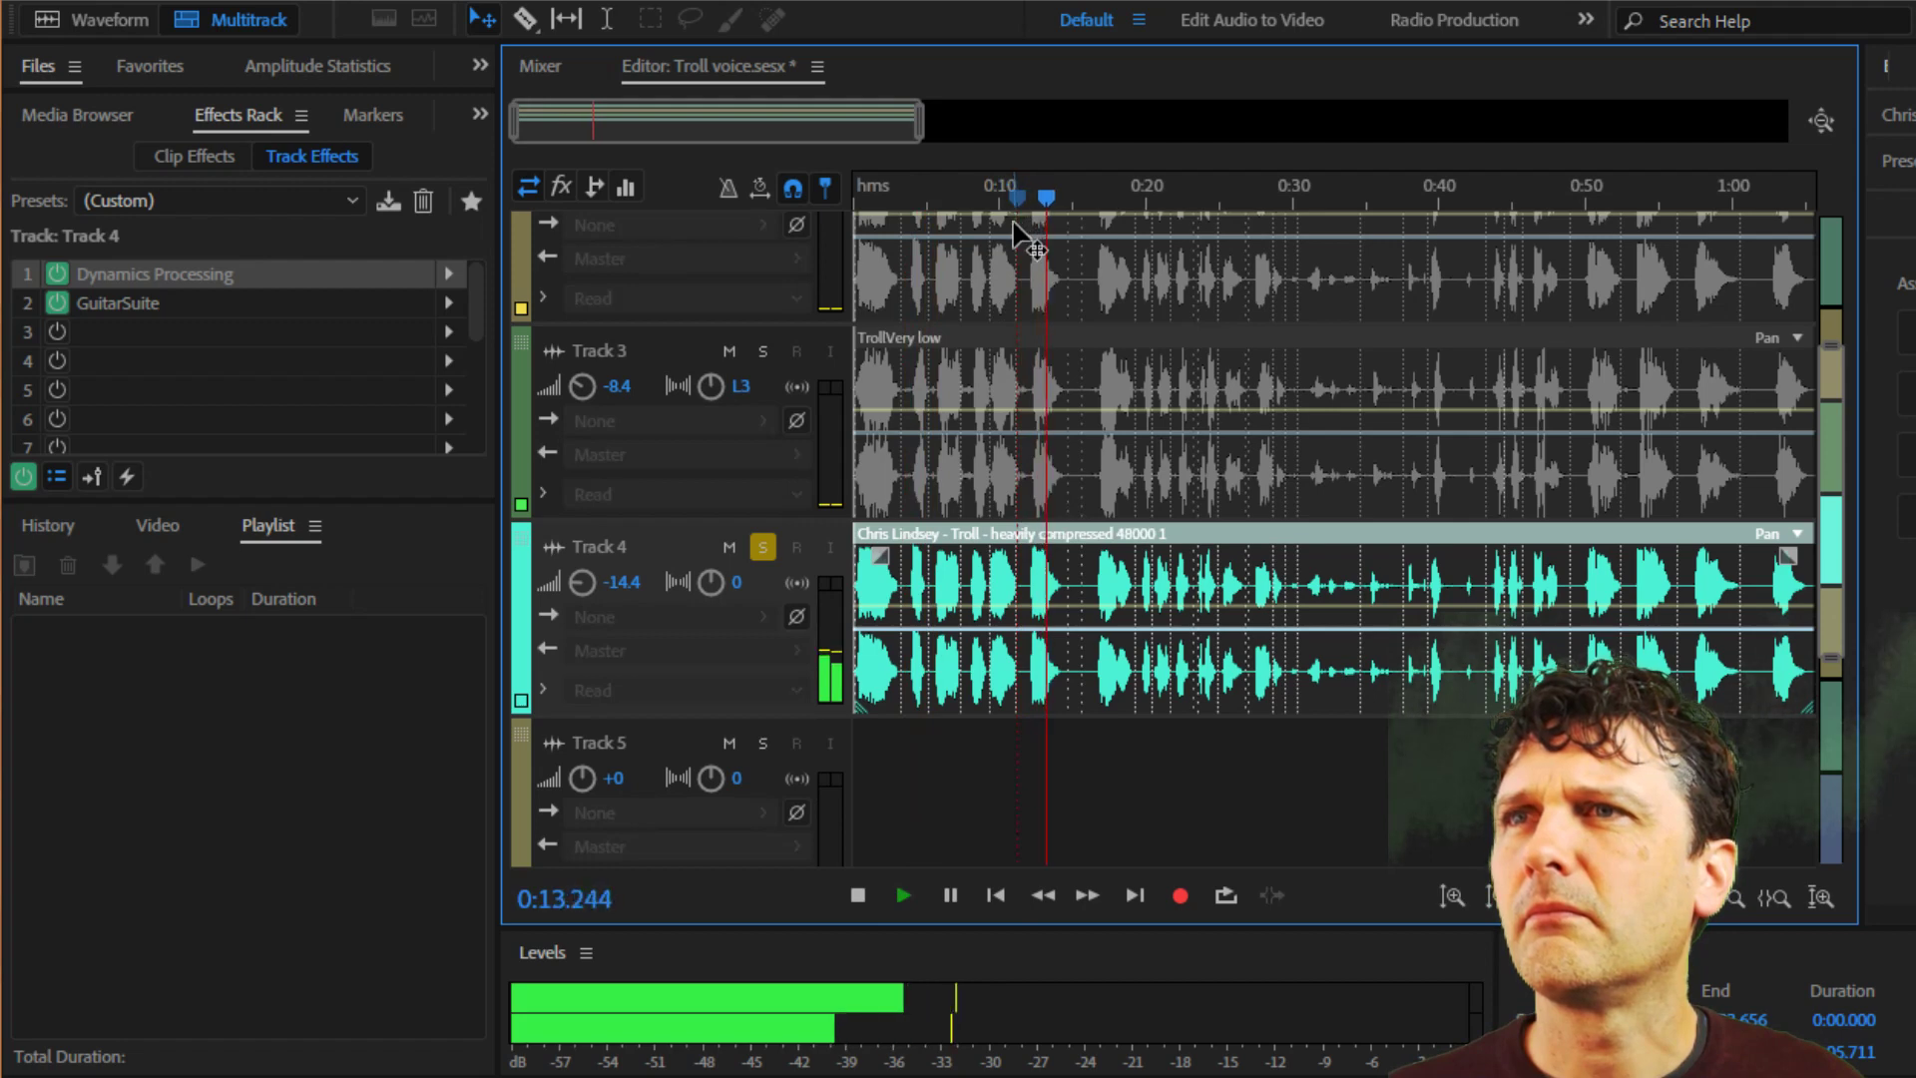
click(1098, 195)
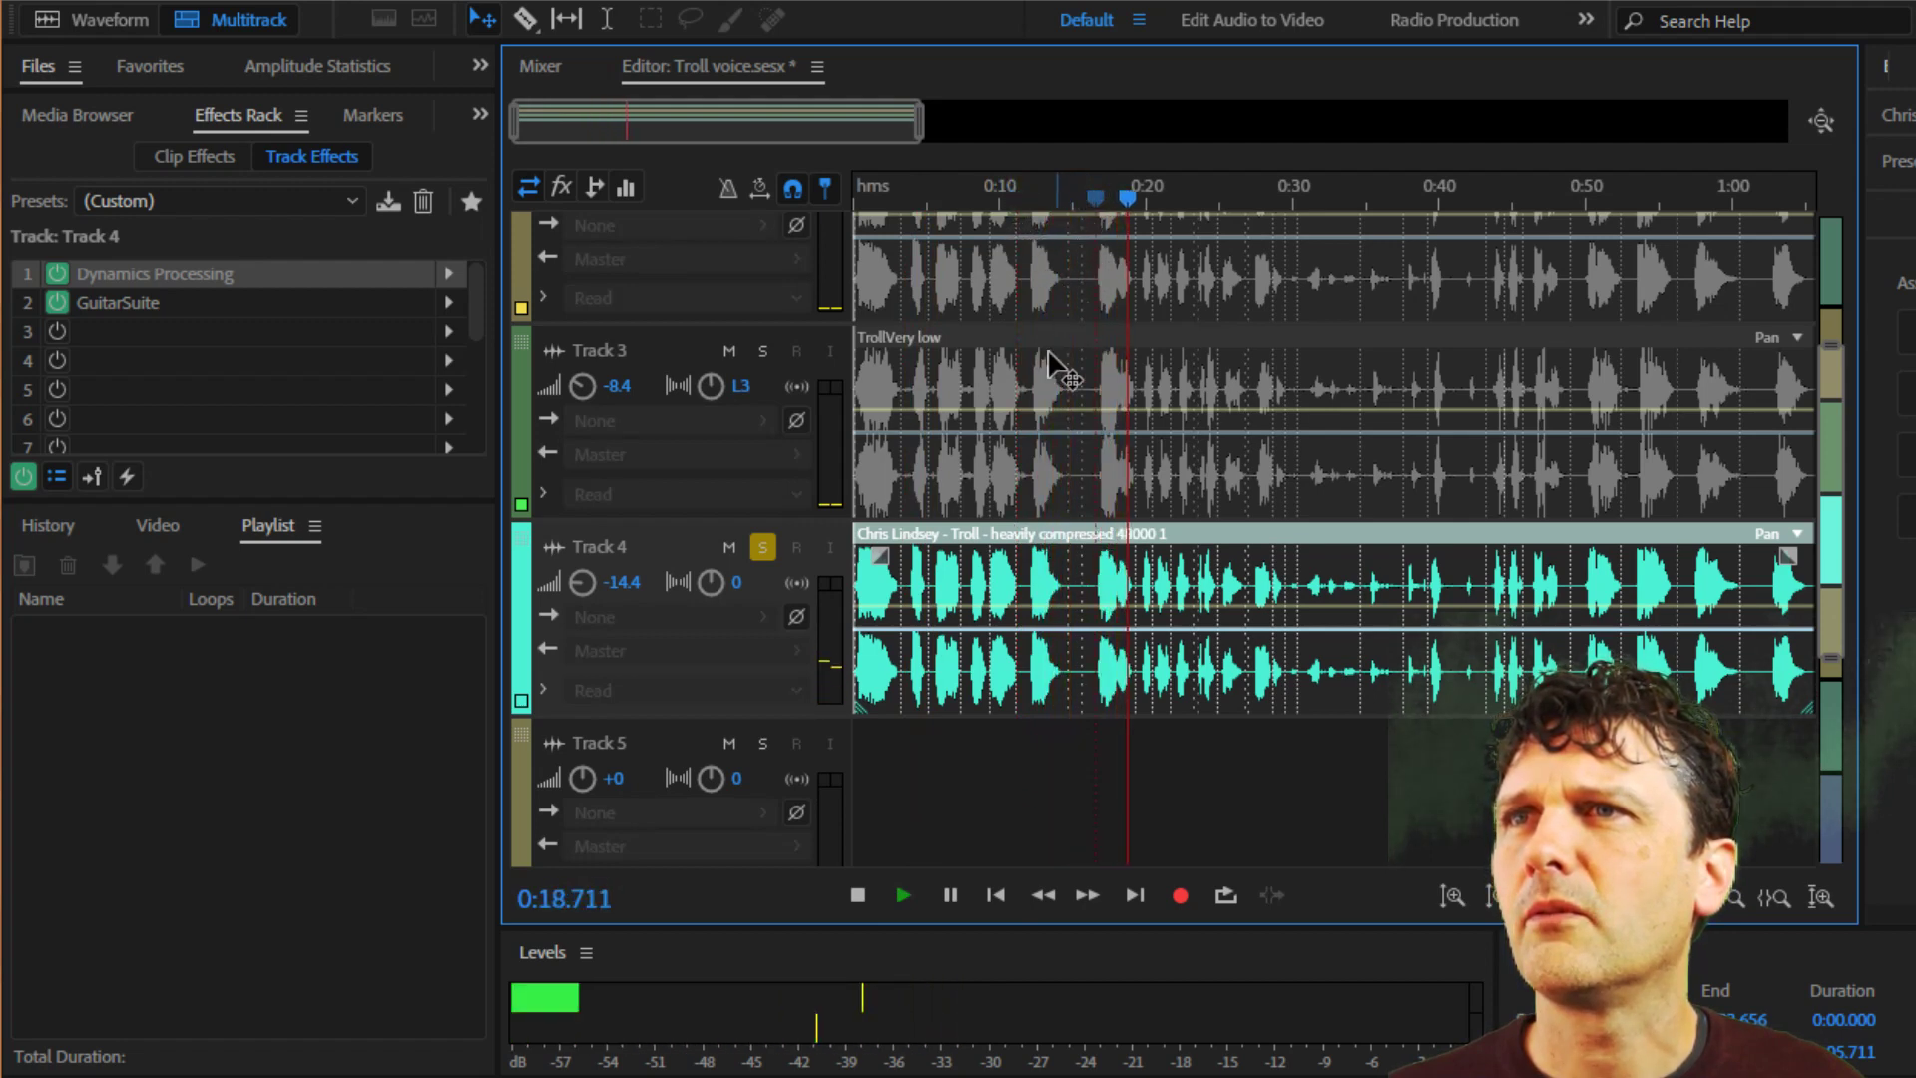
click(1090, 192)
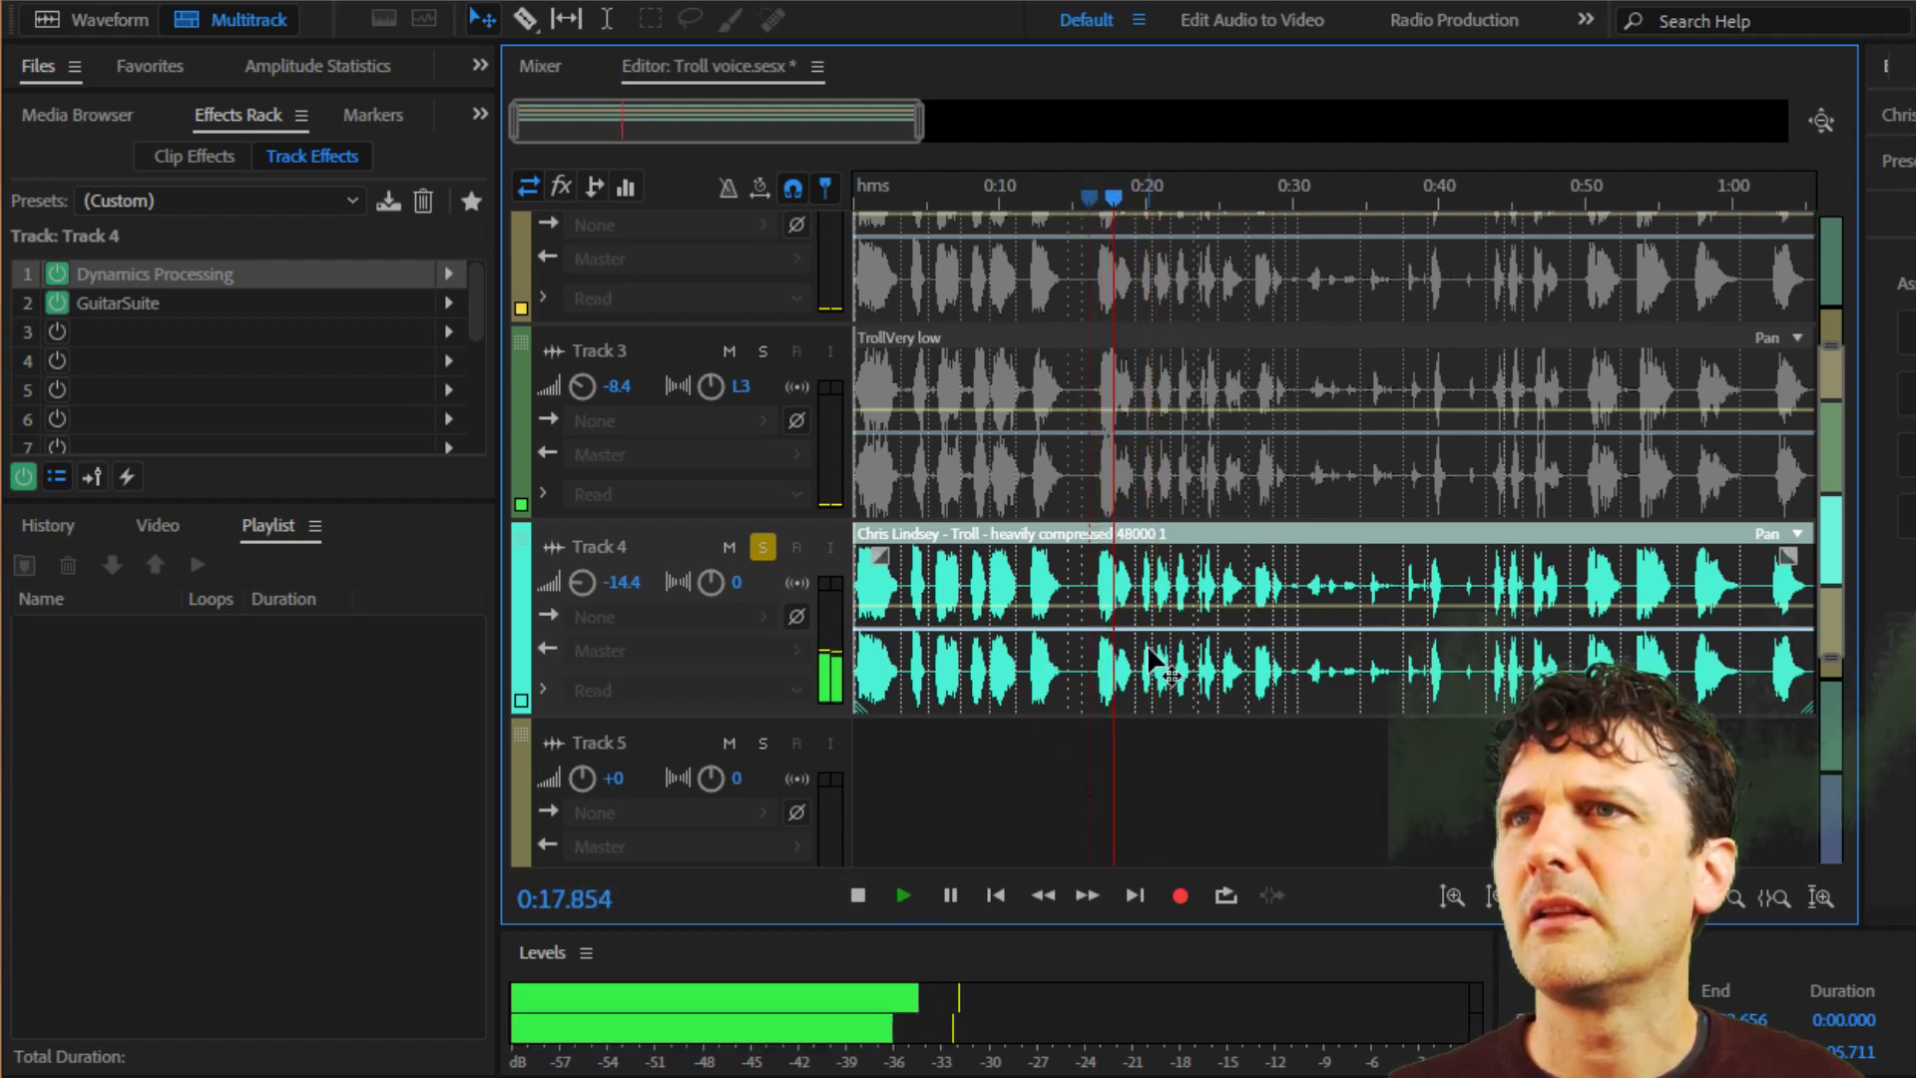
click(858, 894)
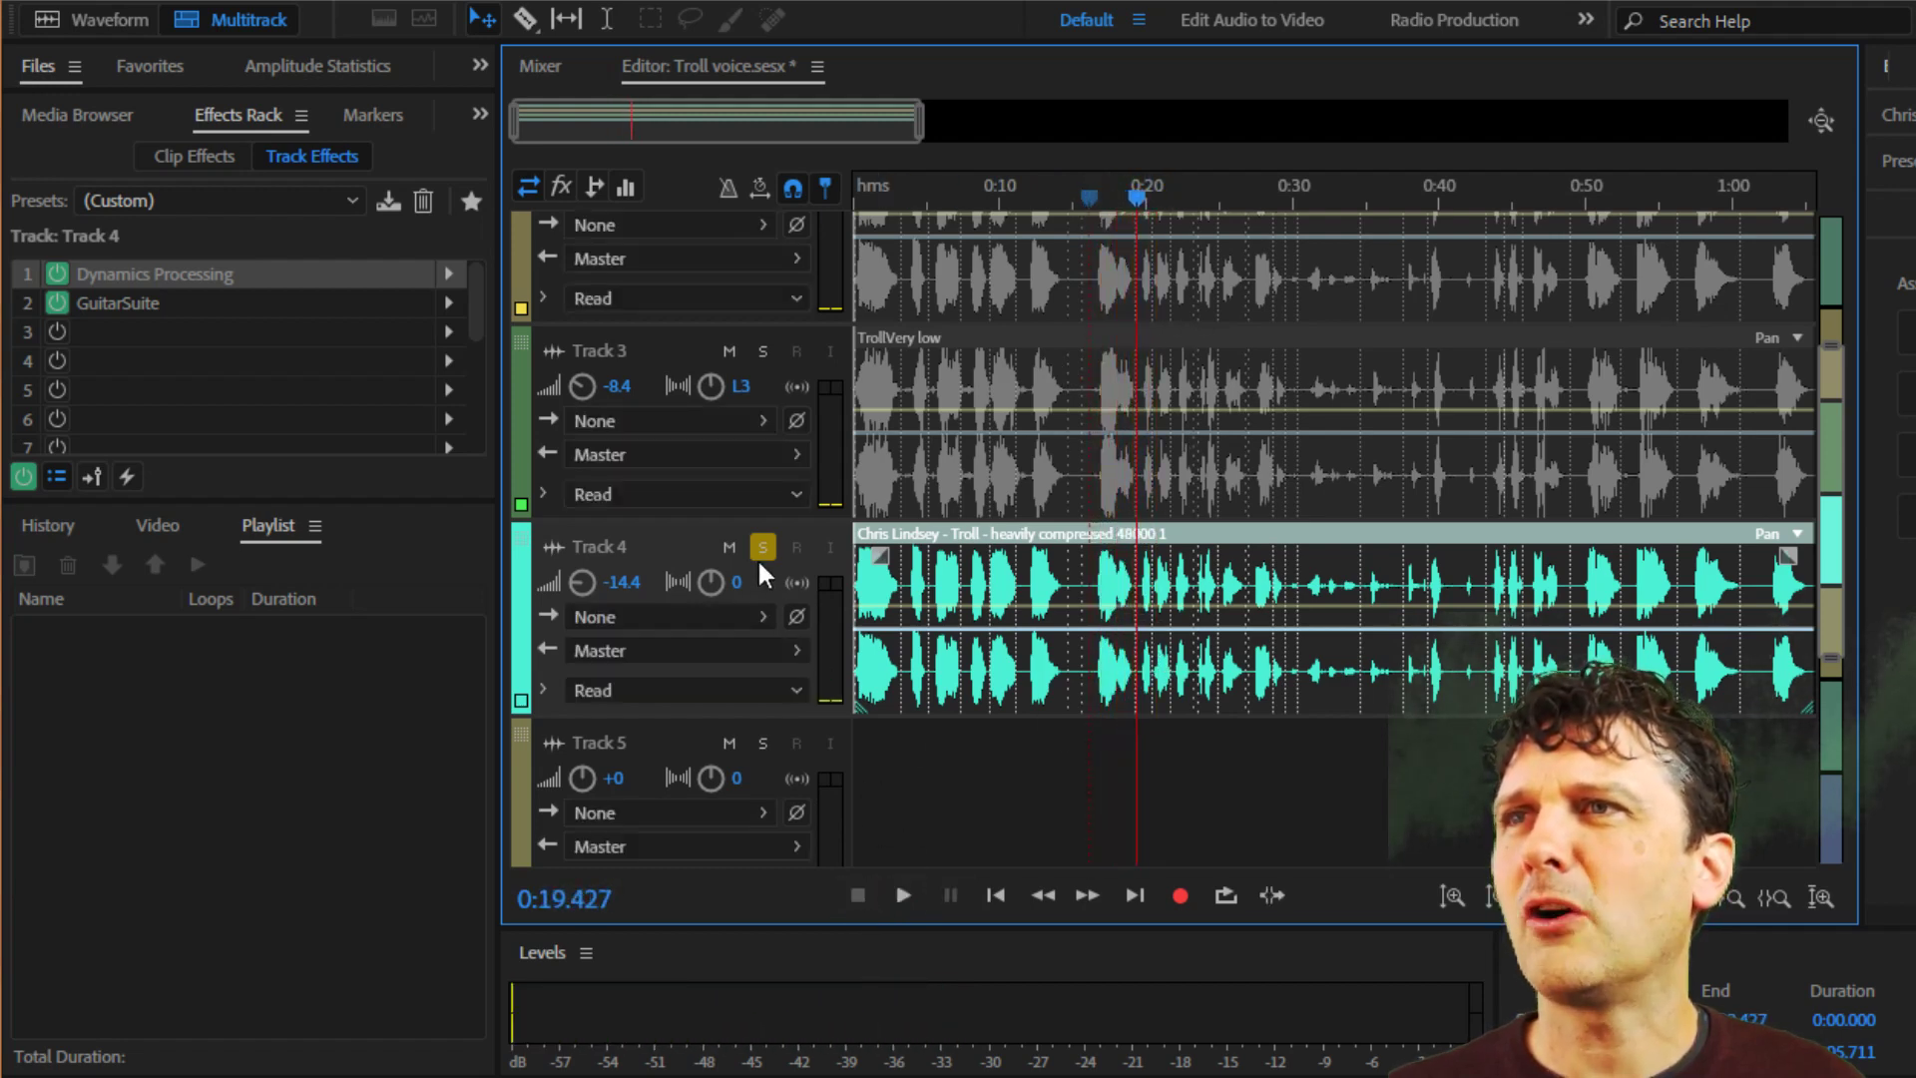
Unsolo Track 4 and play the full mix of all tracks from the start, skipping ahead to about 0:15 before stopping.
click(762, 547)
click(1000, 895)
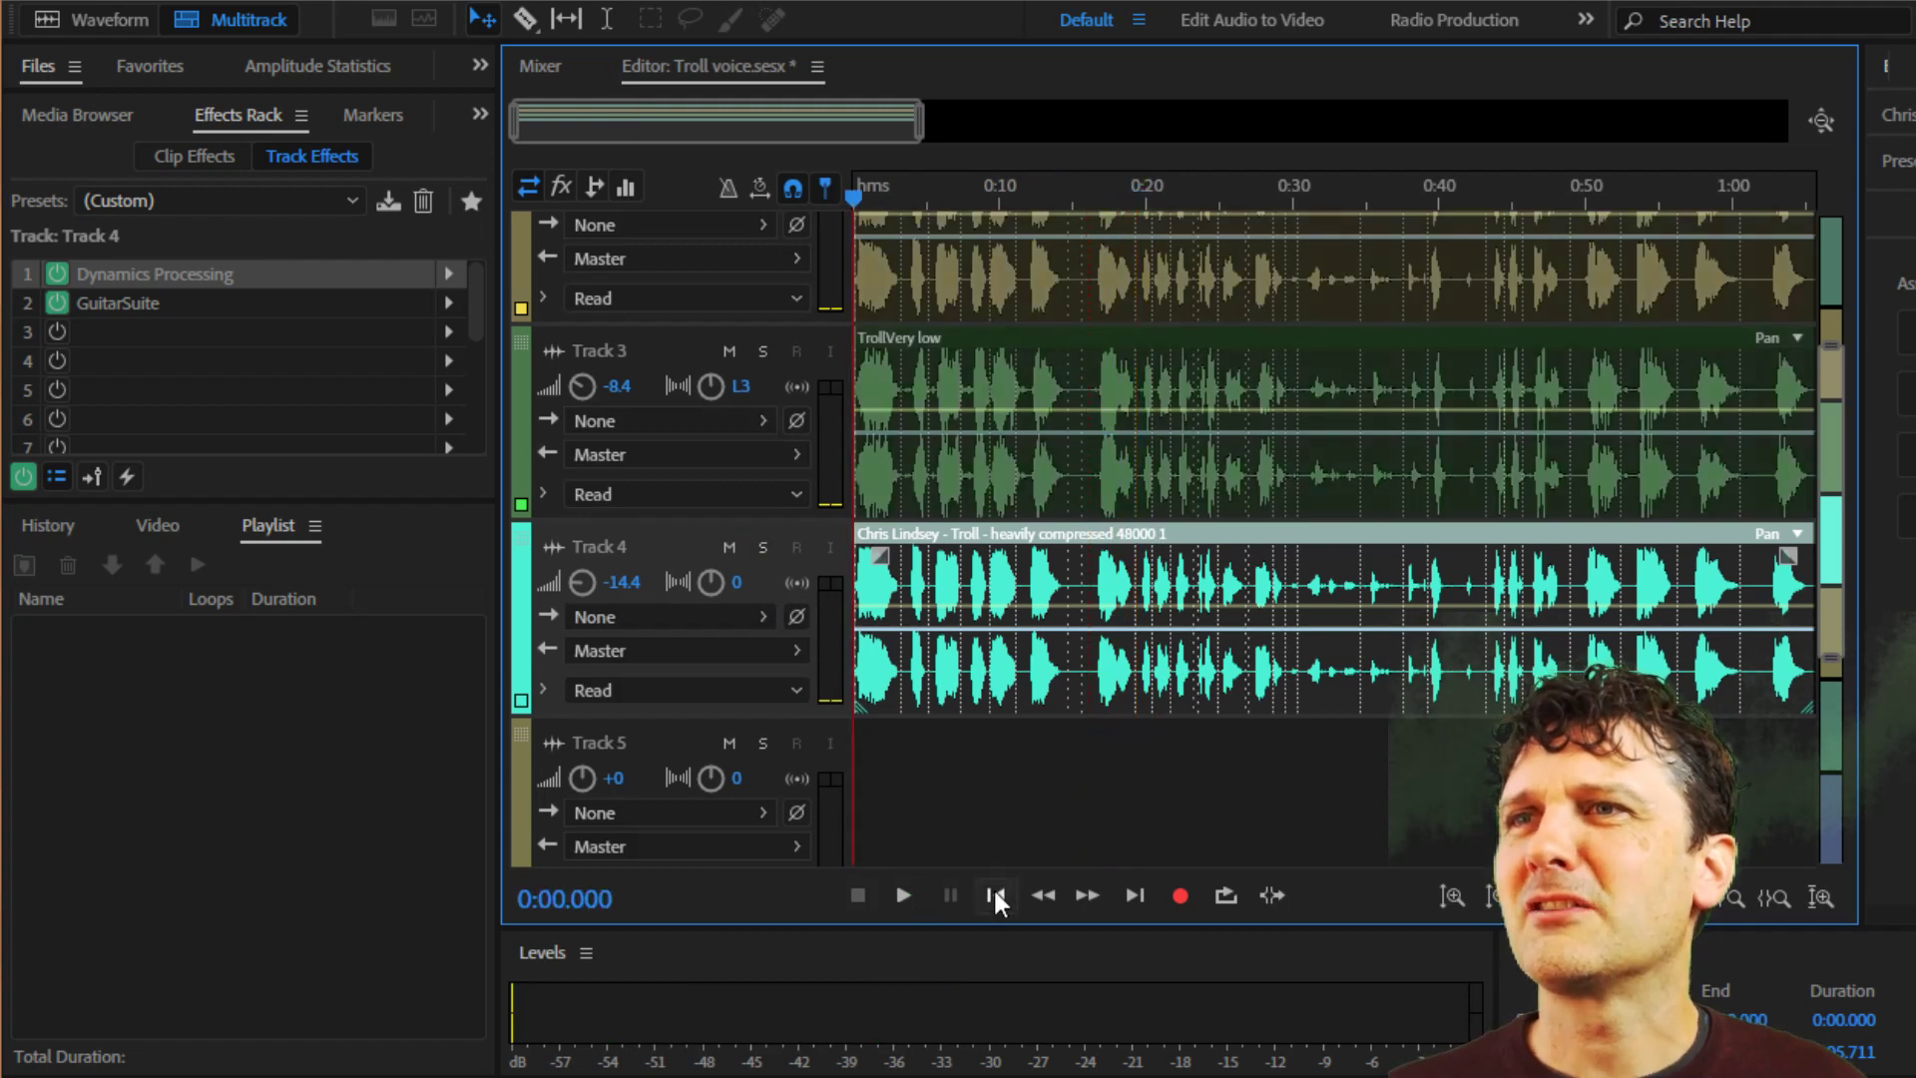
click(906, 893)
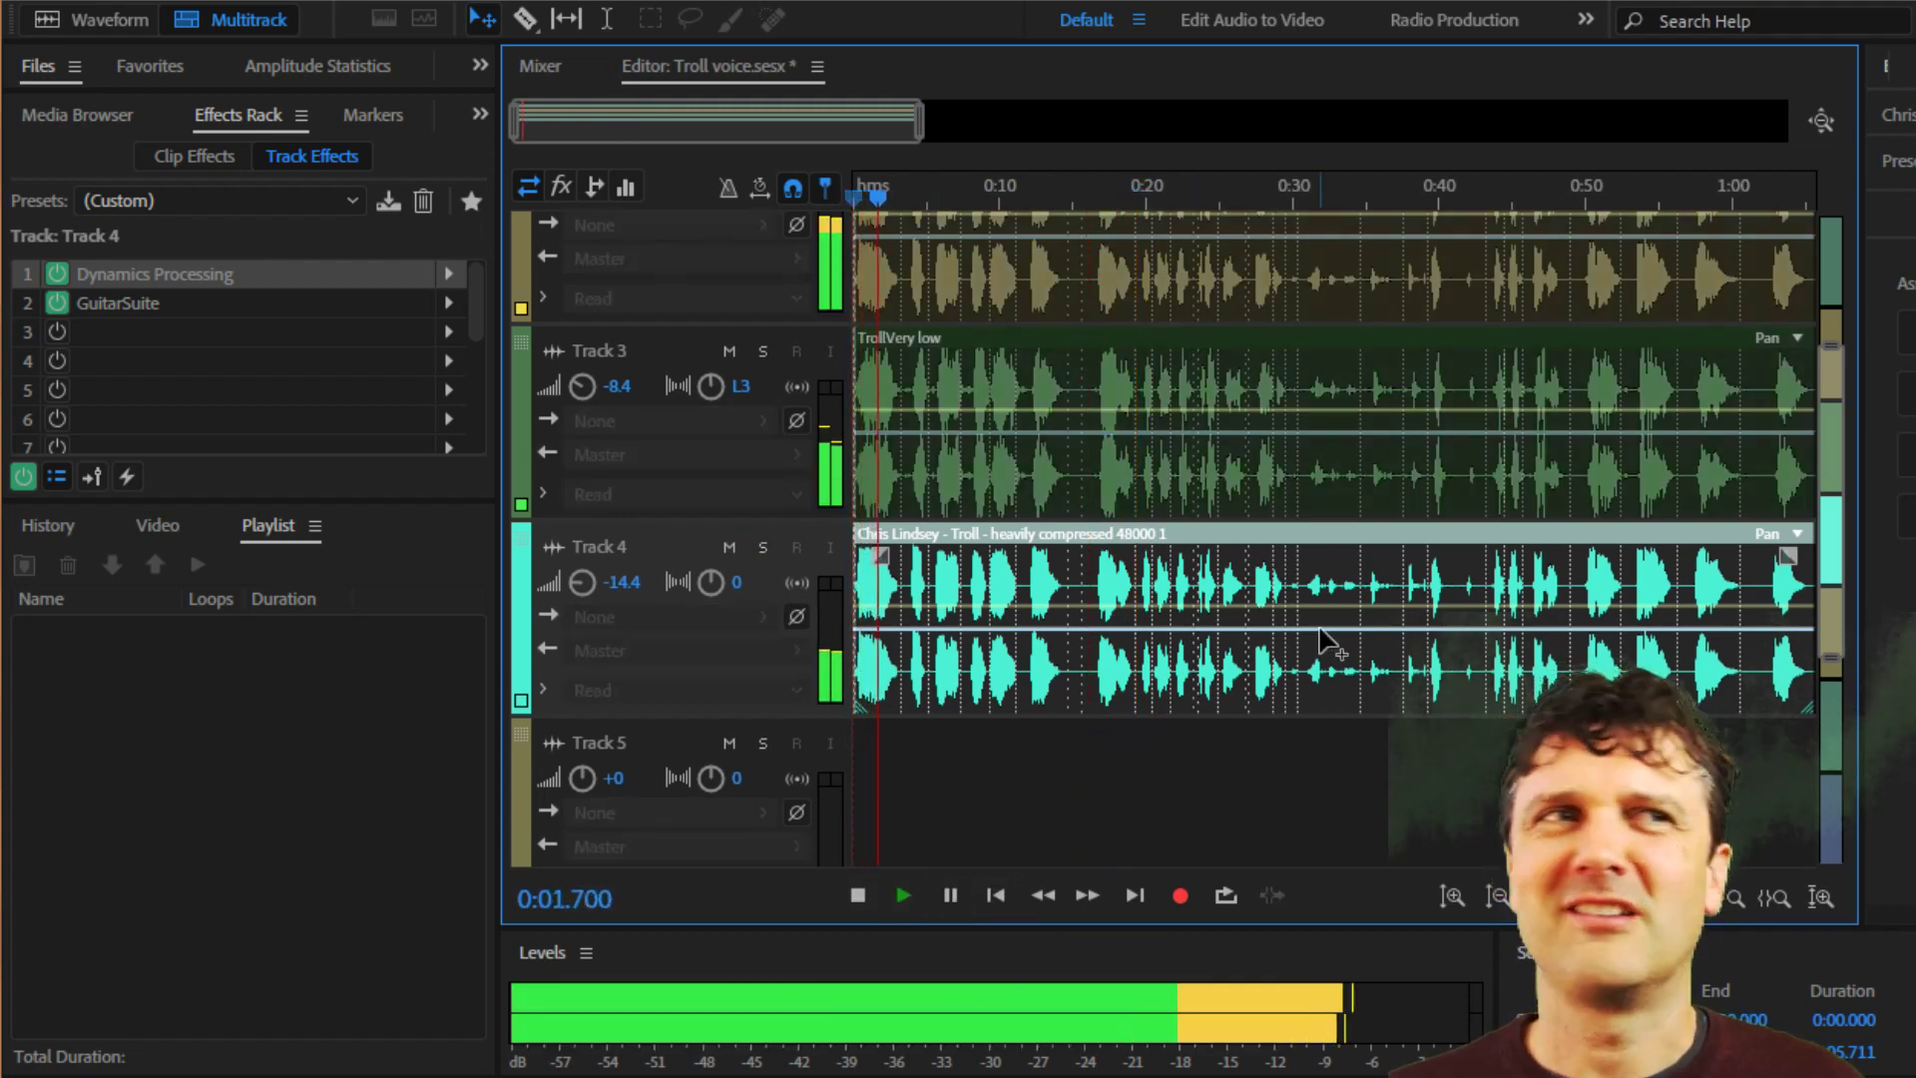
click(1082, 195)
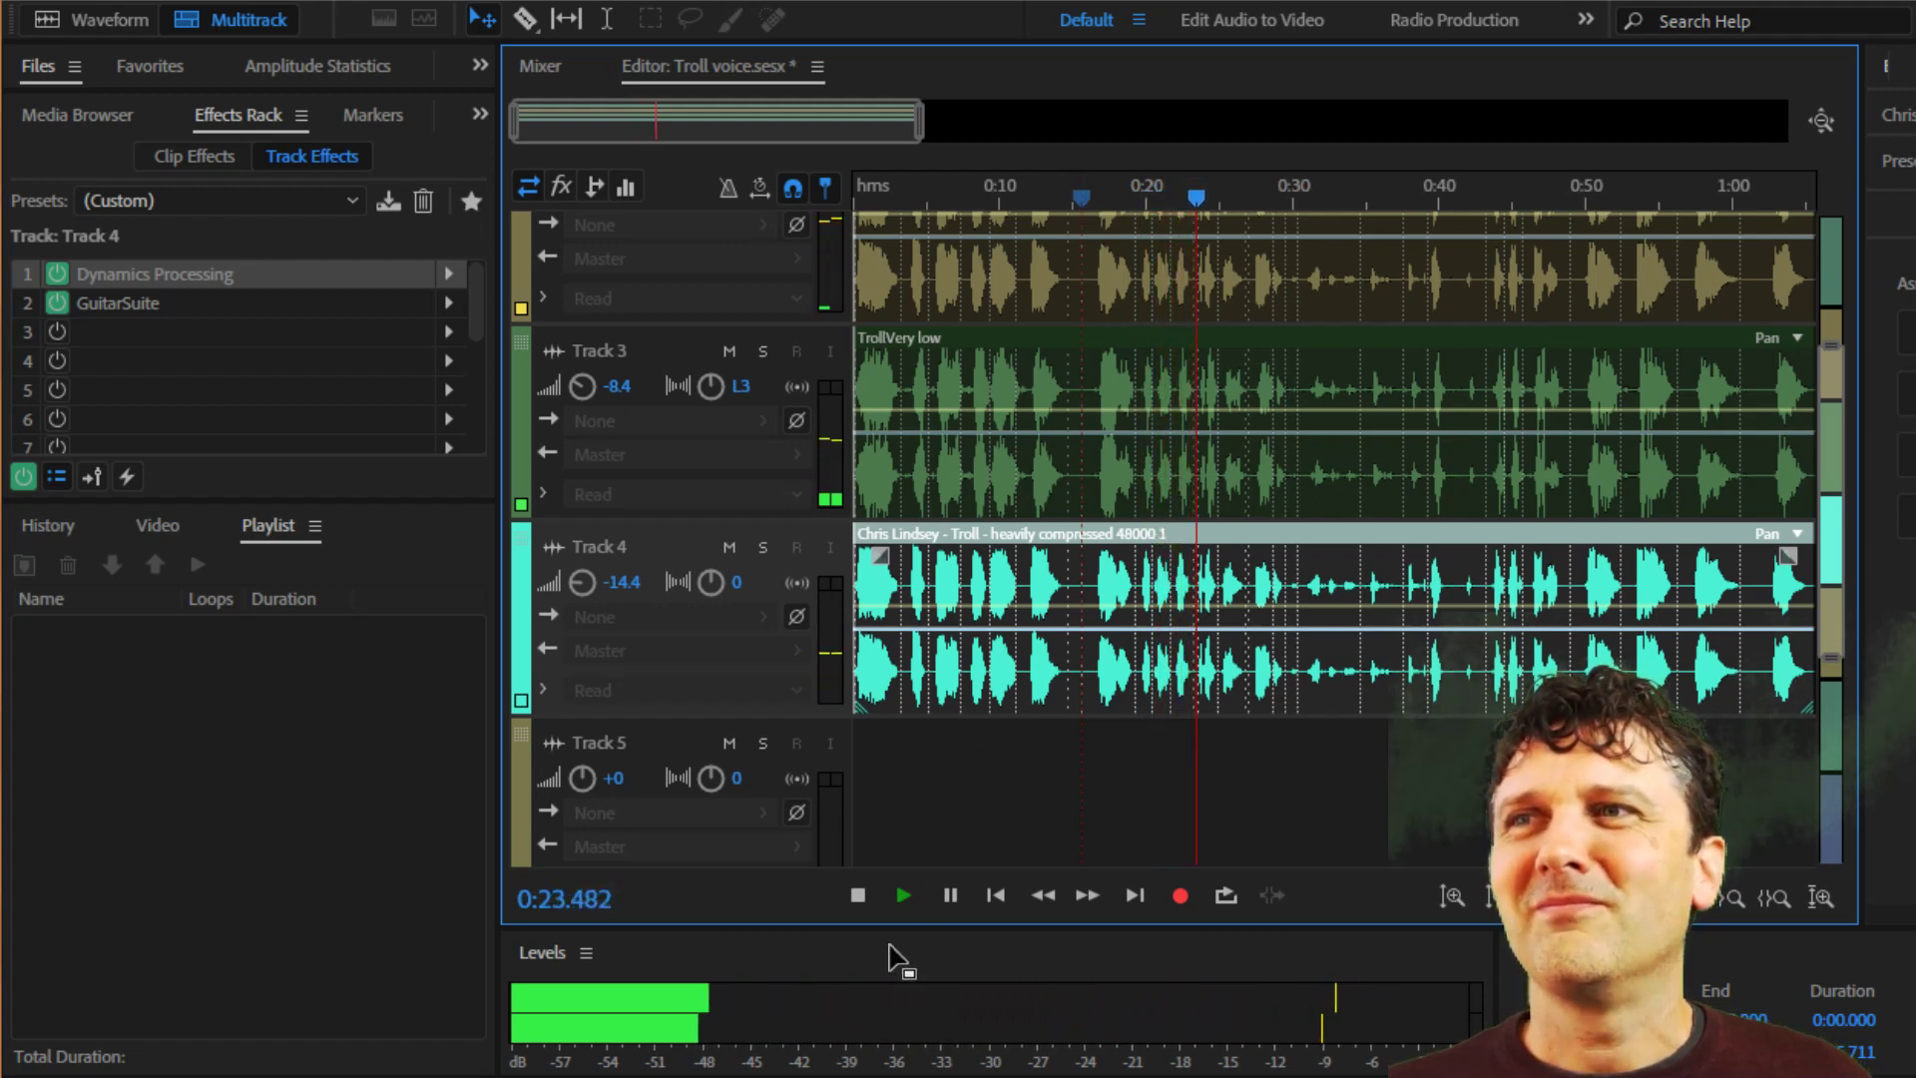
click(860, 895)
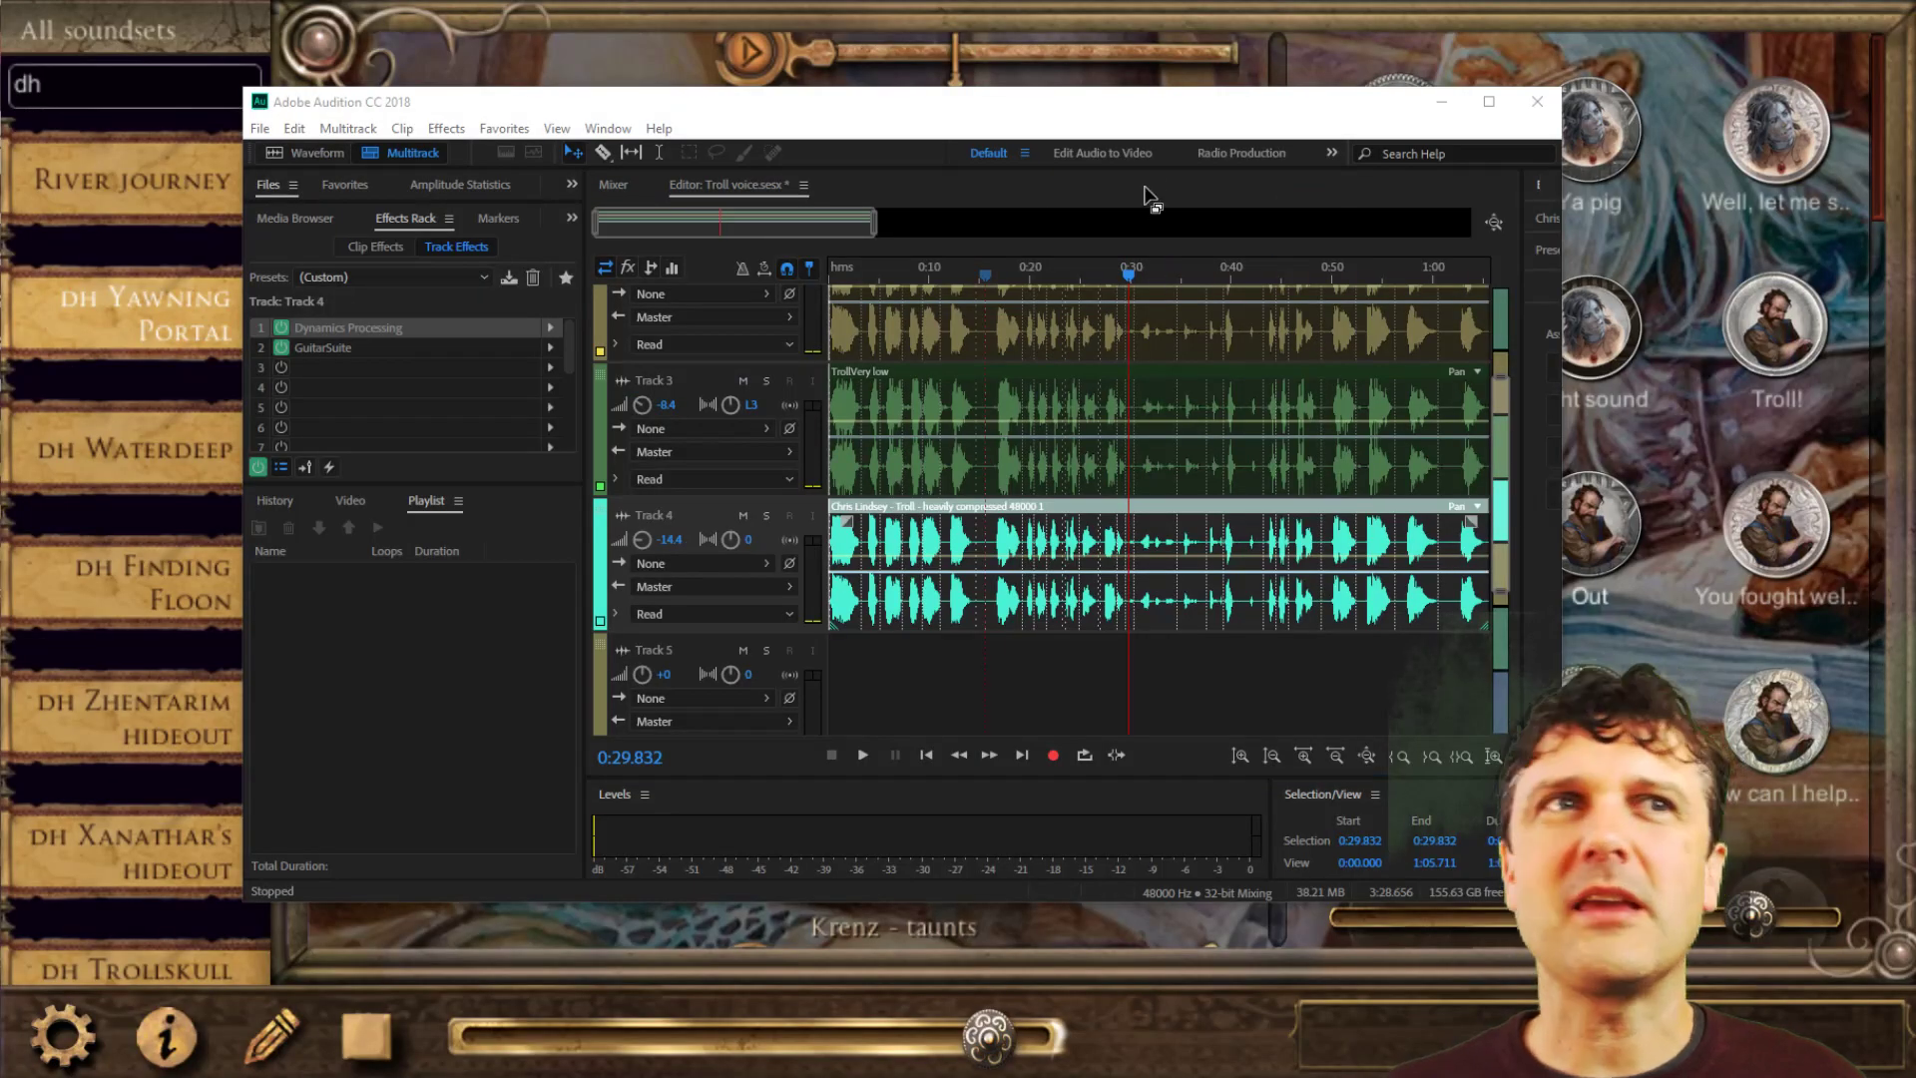
Switch to Syrinscape and start the Troll element in the DH Yawning Portal soundset.
click(1387, 8)
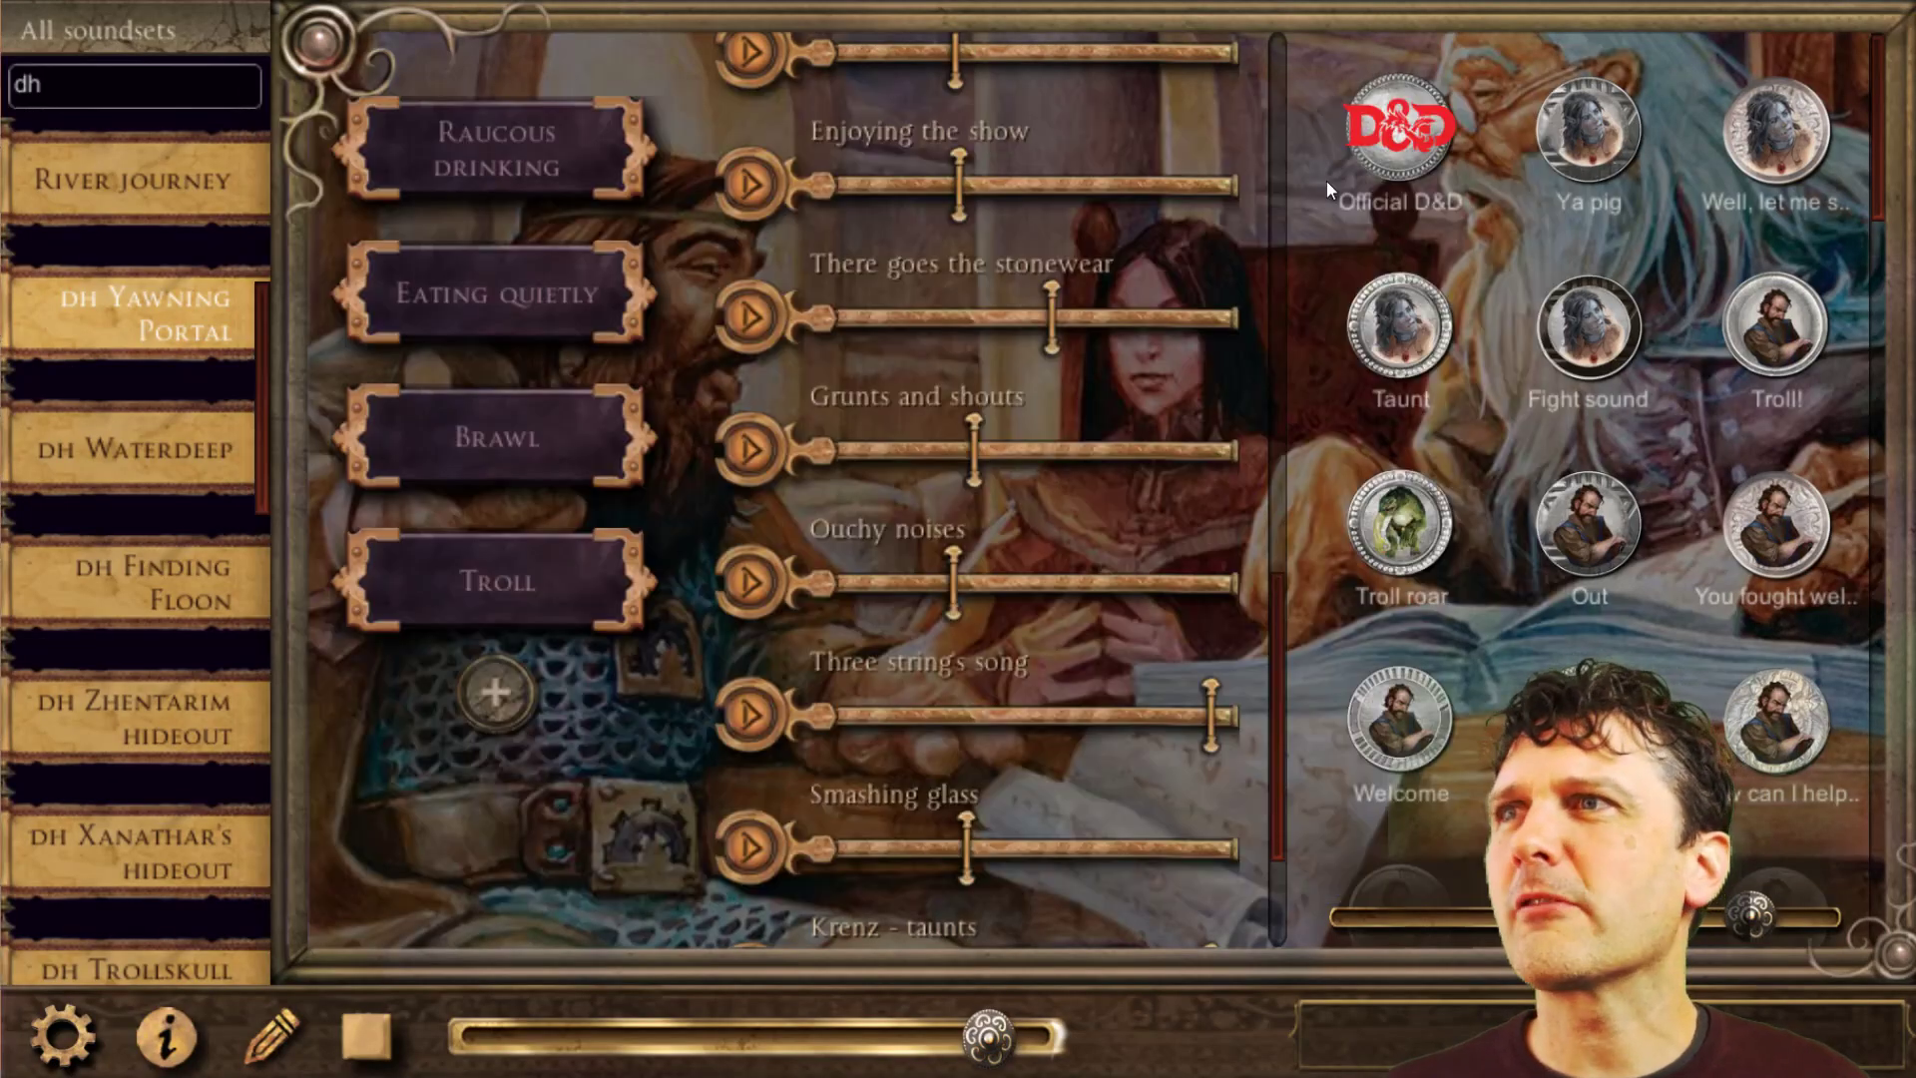
scroll(1032, 588, down, 3)
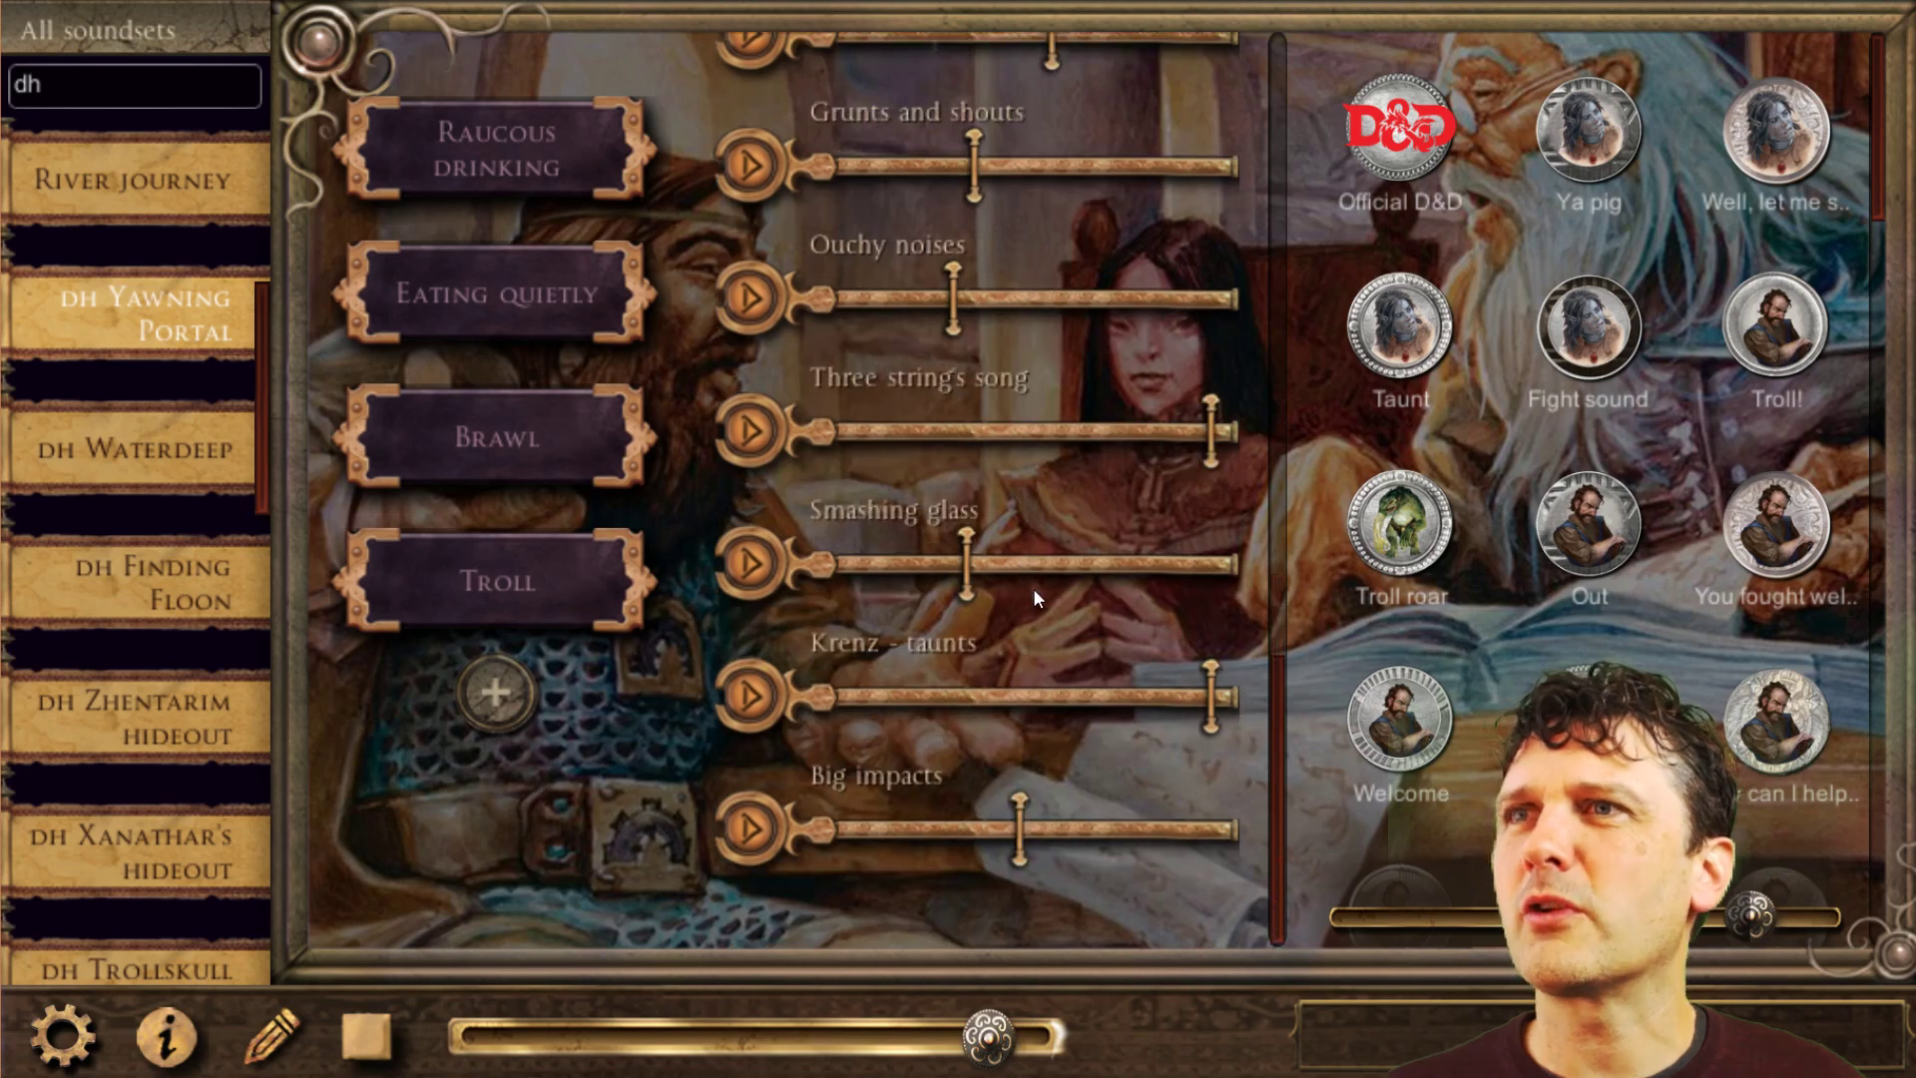
scroll(1033, 589, up, 5)
scroll(1033, 589, up, 7)
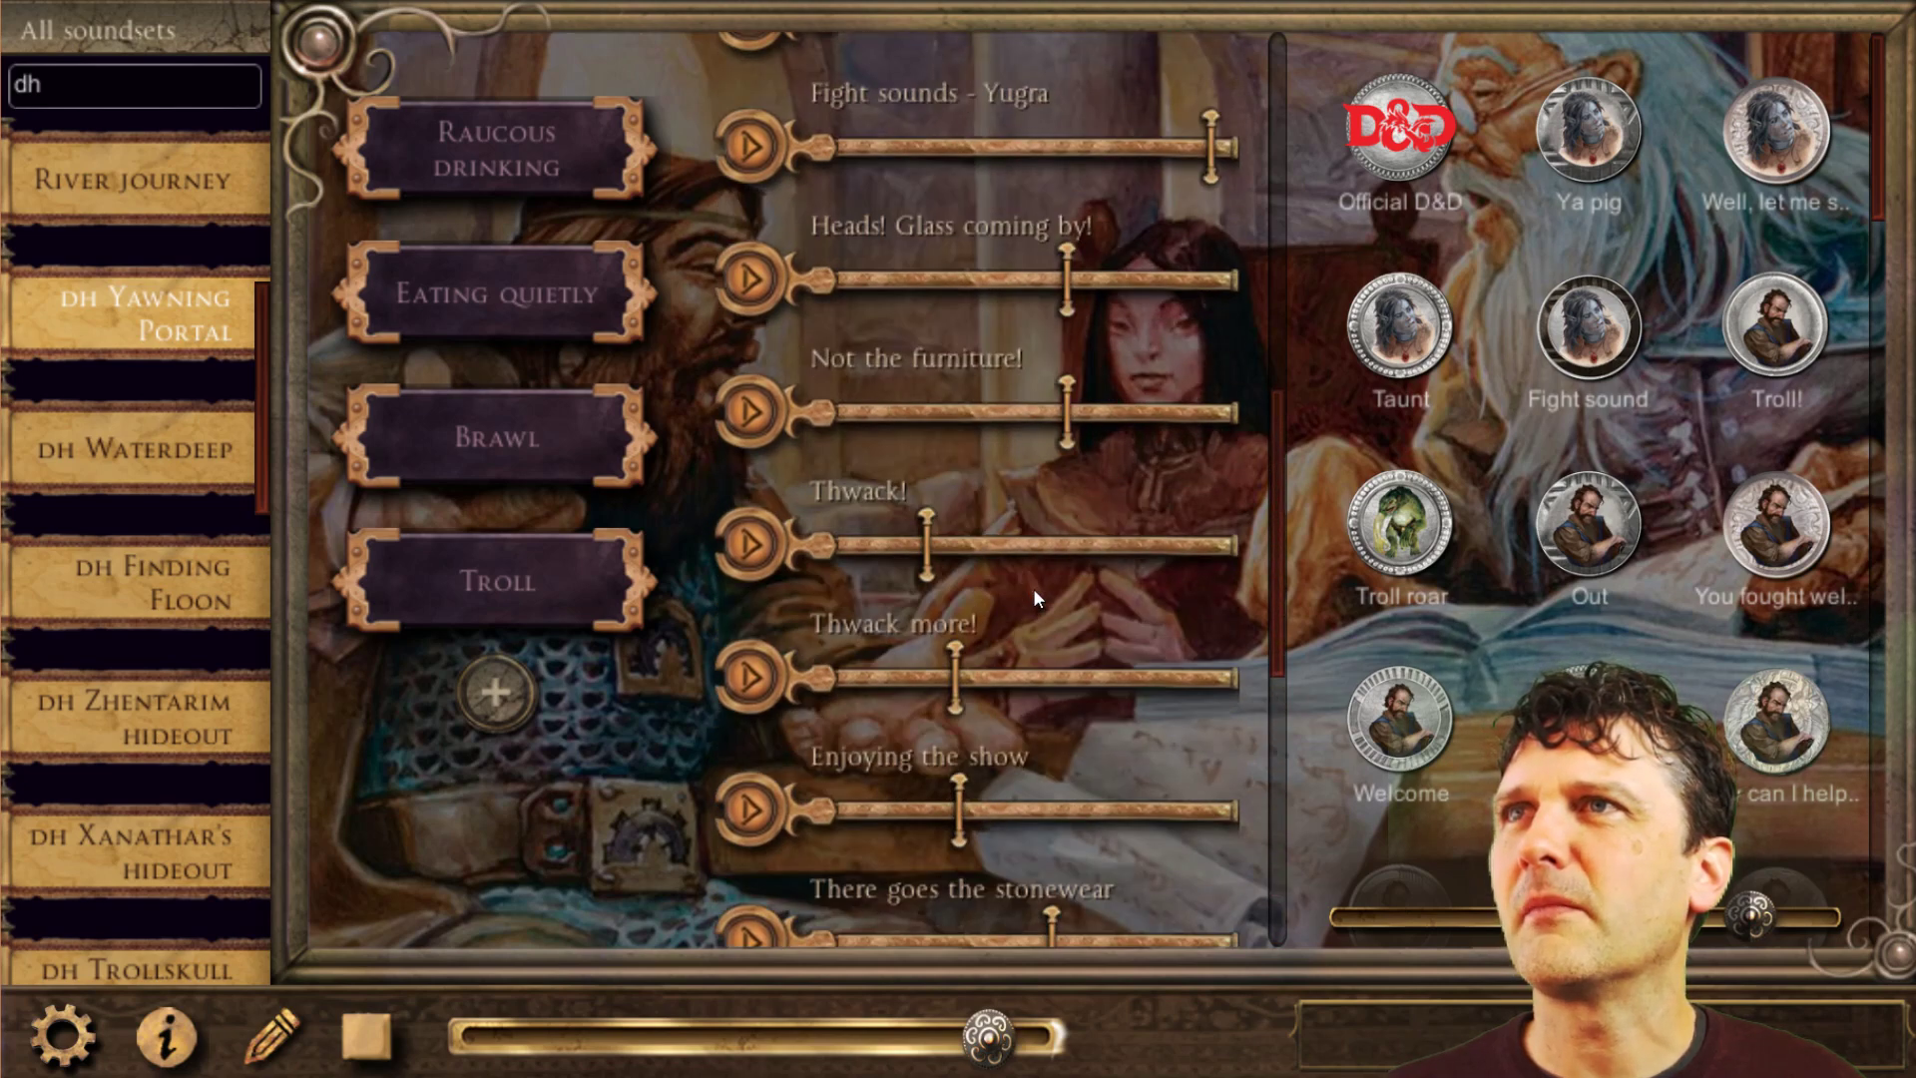
scroll(1033, 589, up, 3)
scroll(1036, 598, up, 1)
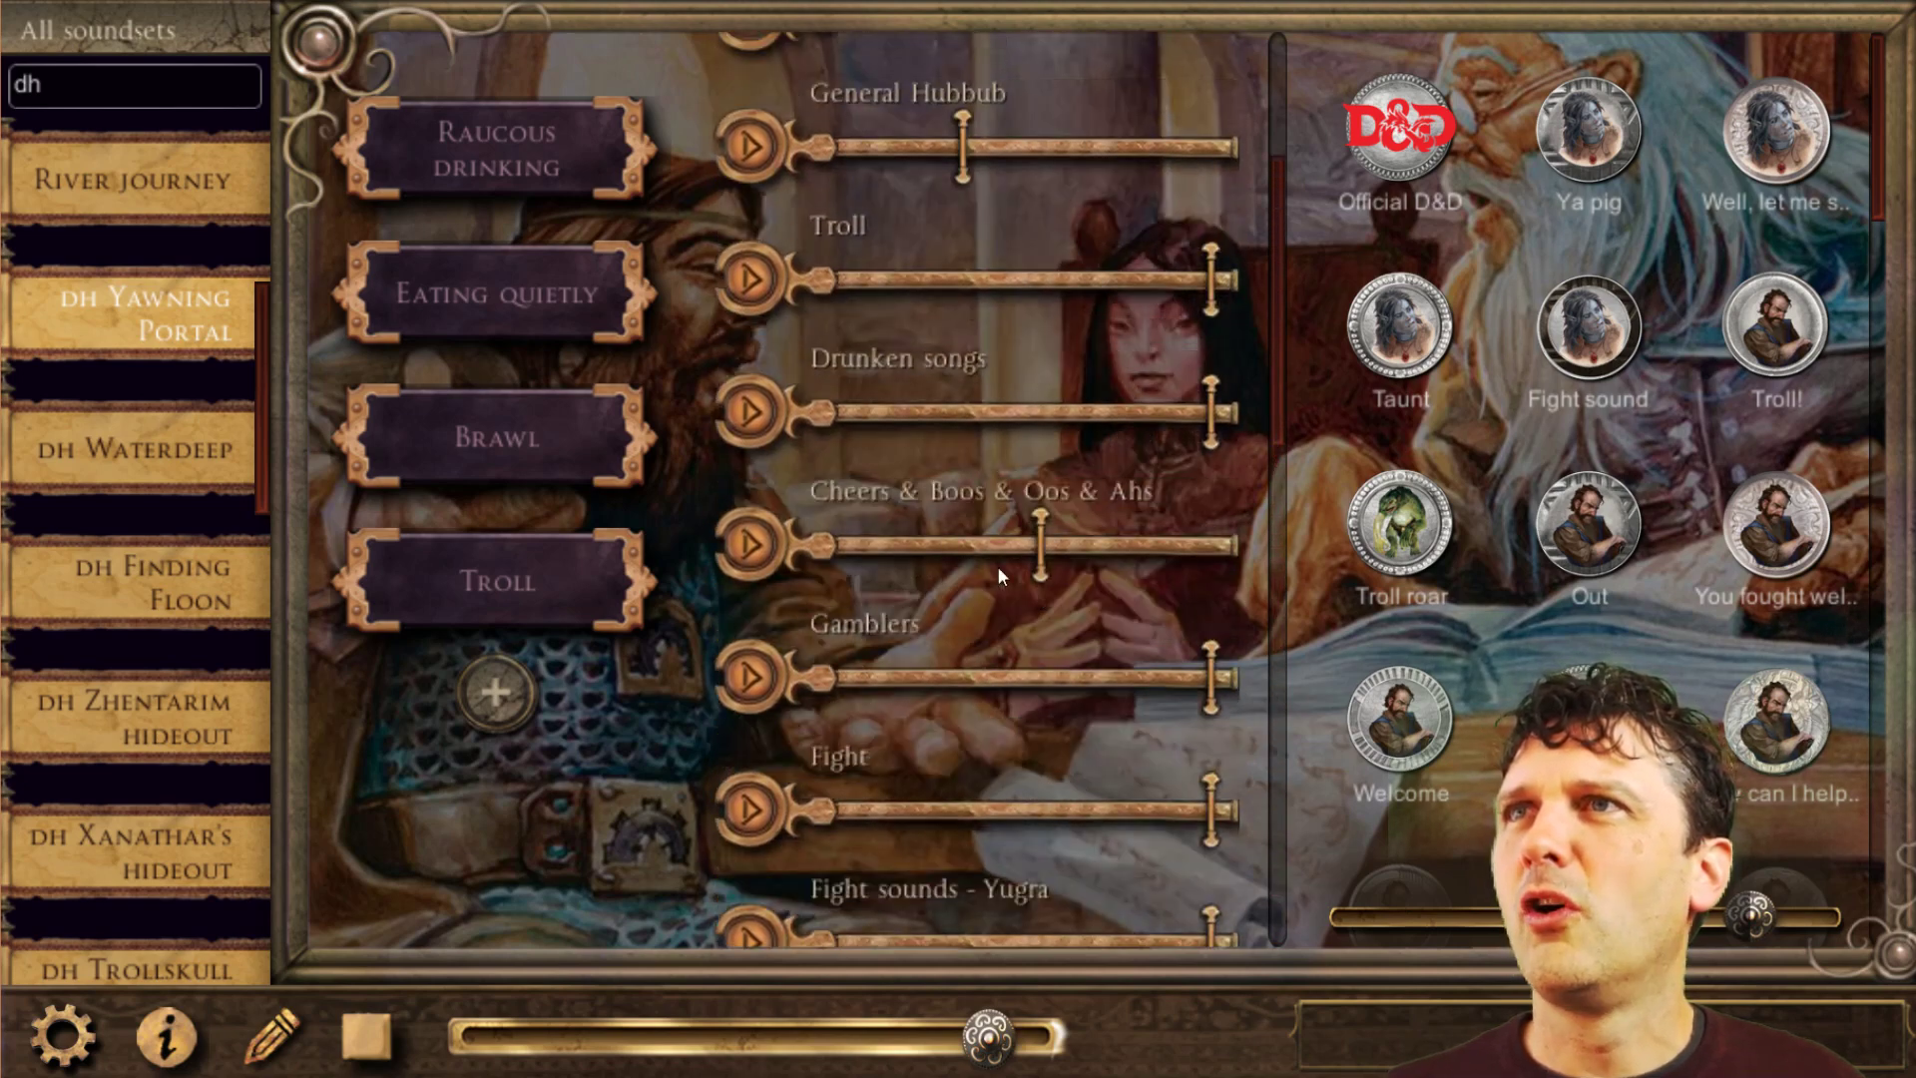
click(758, 273)
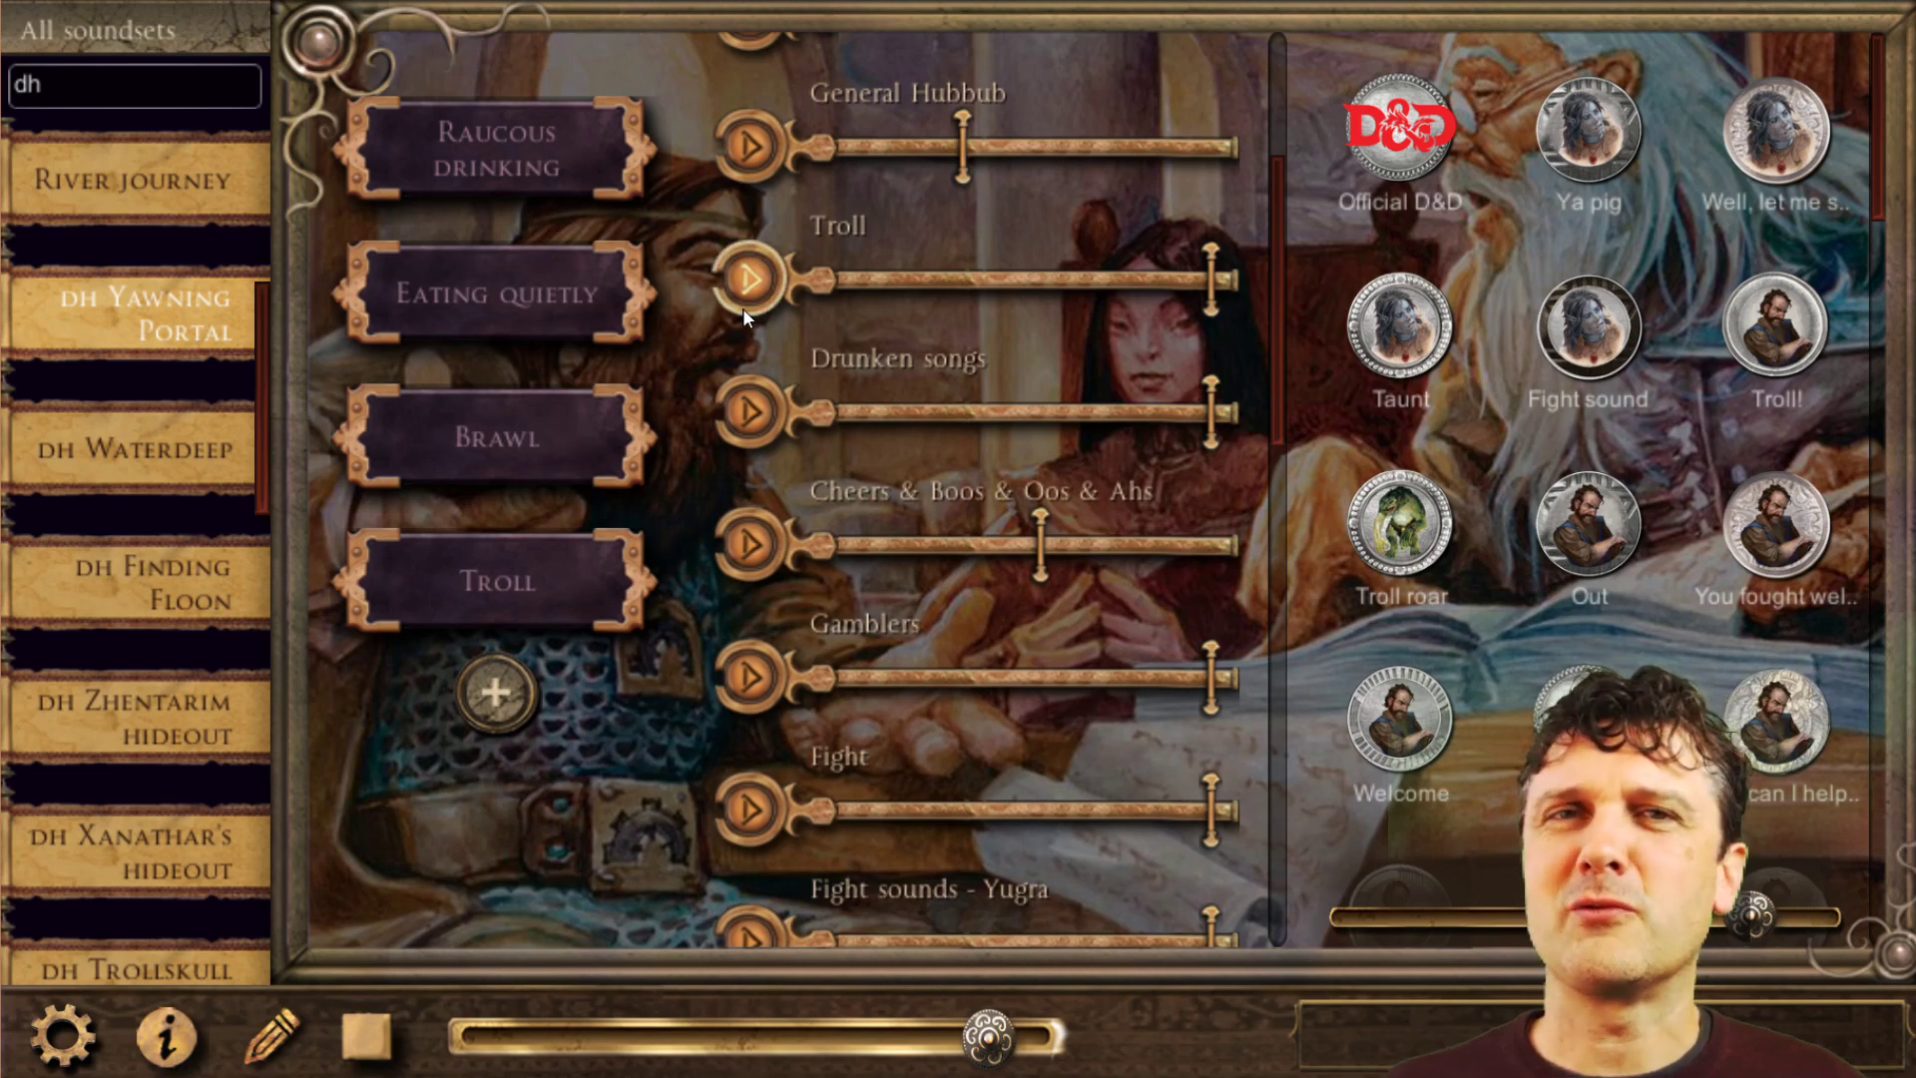
Start the Troll mood and raise the volume of its D&D battle music element.
click(494, 580)
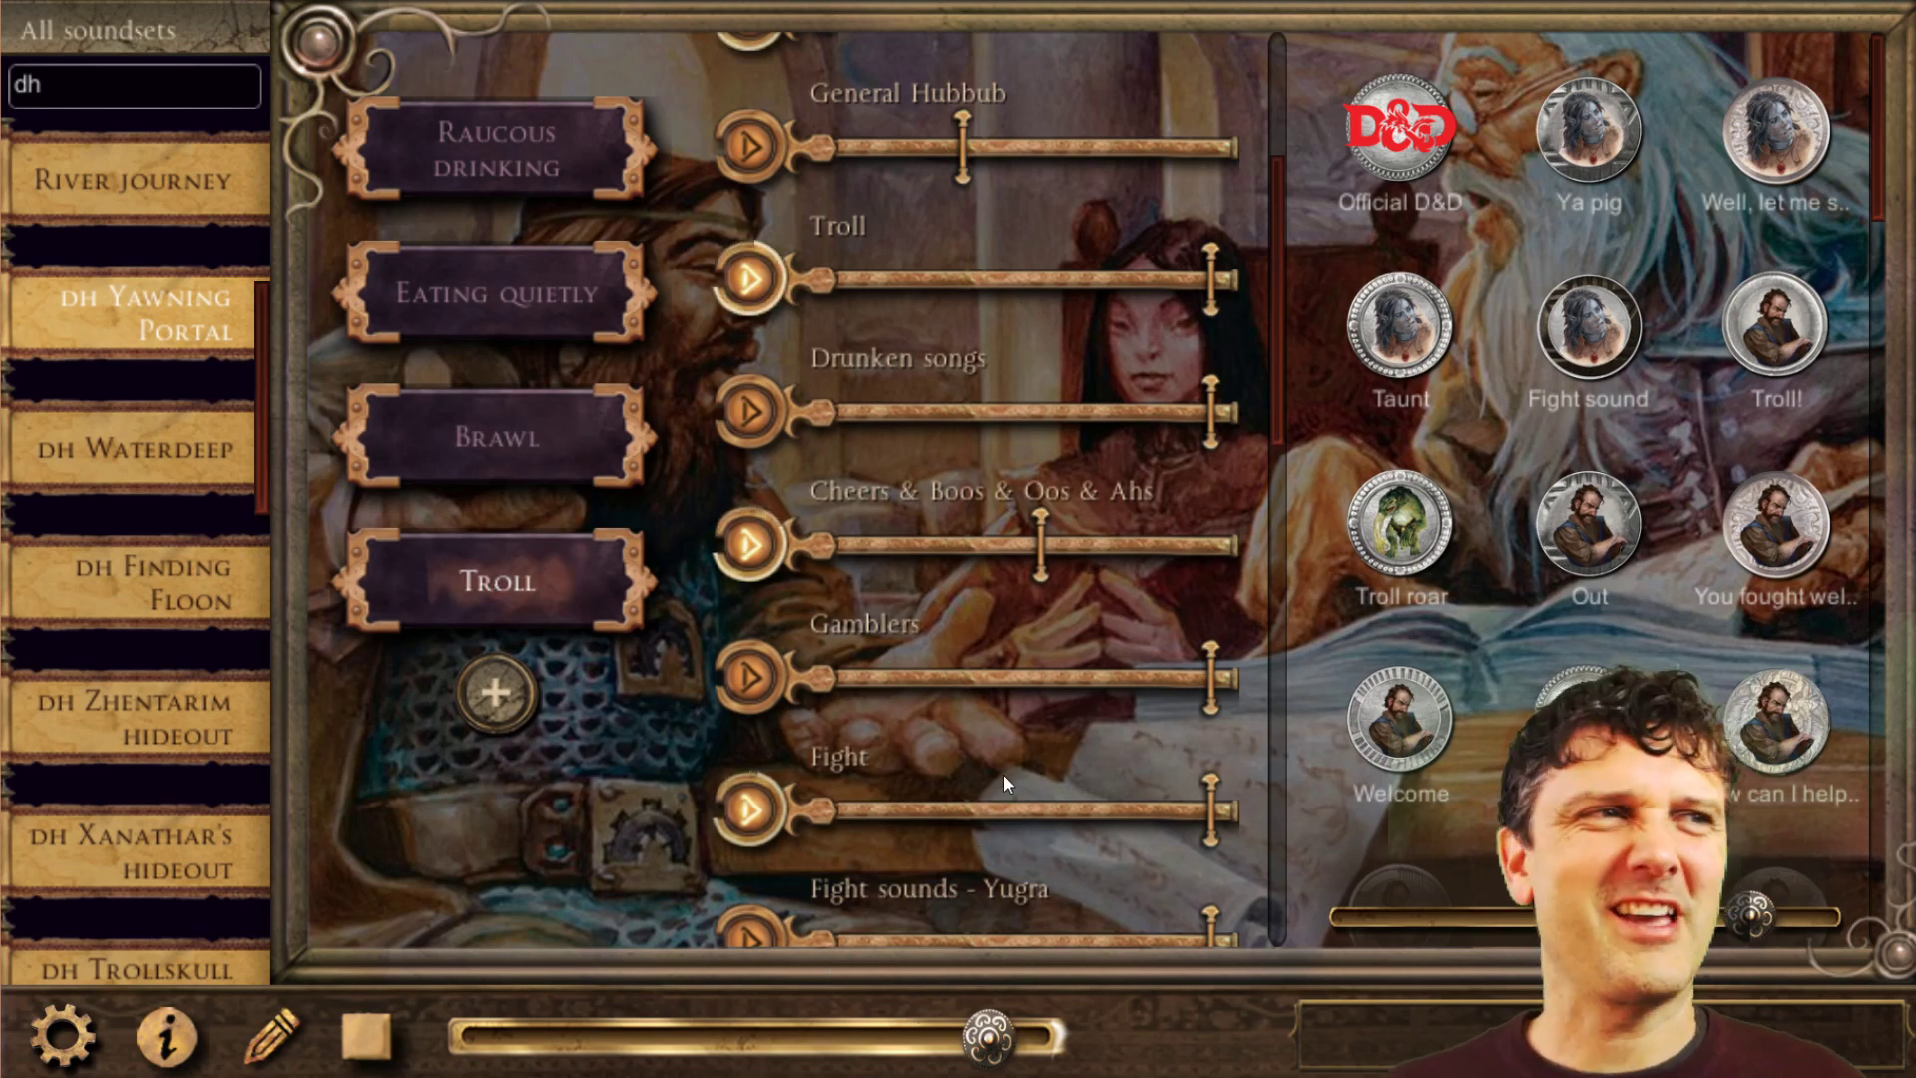
scroll(1003, 775, up, 3)
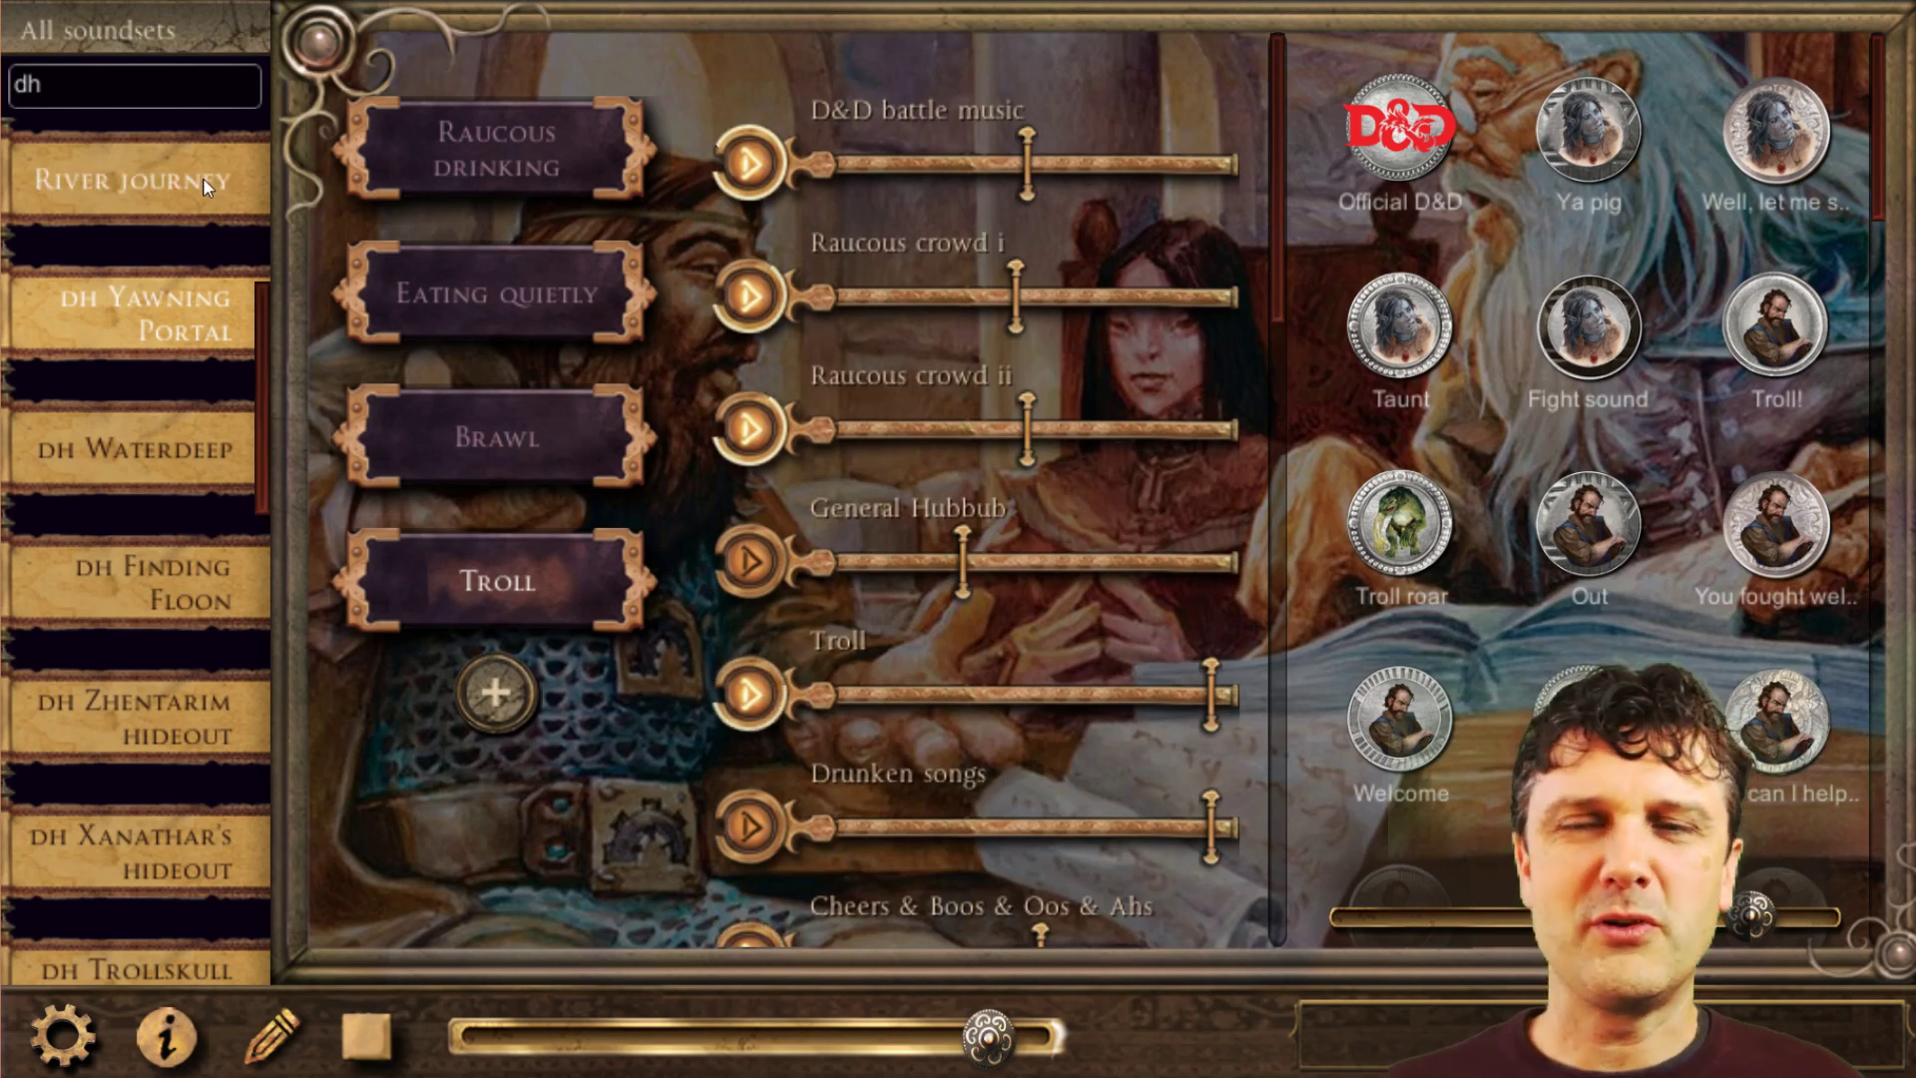
click(1134, 162)
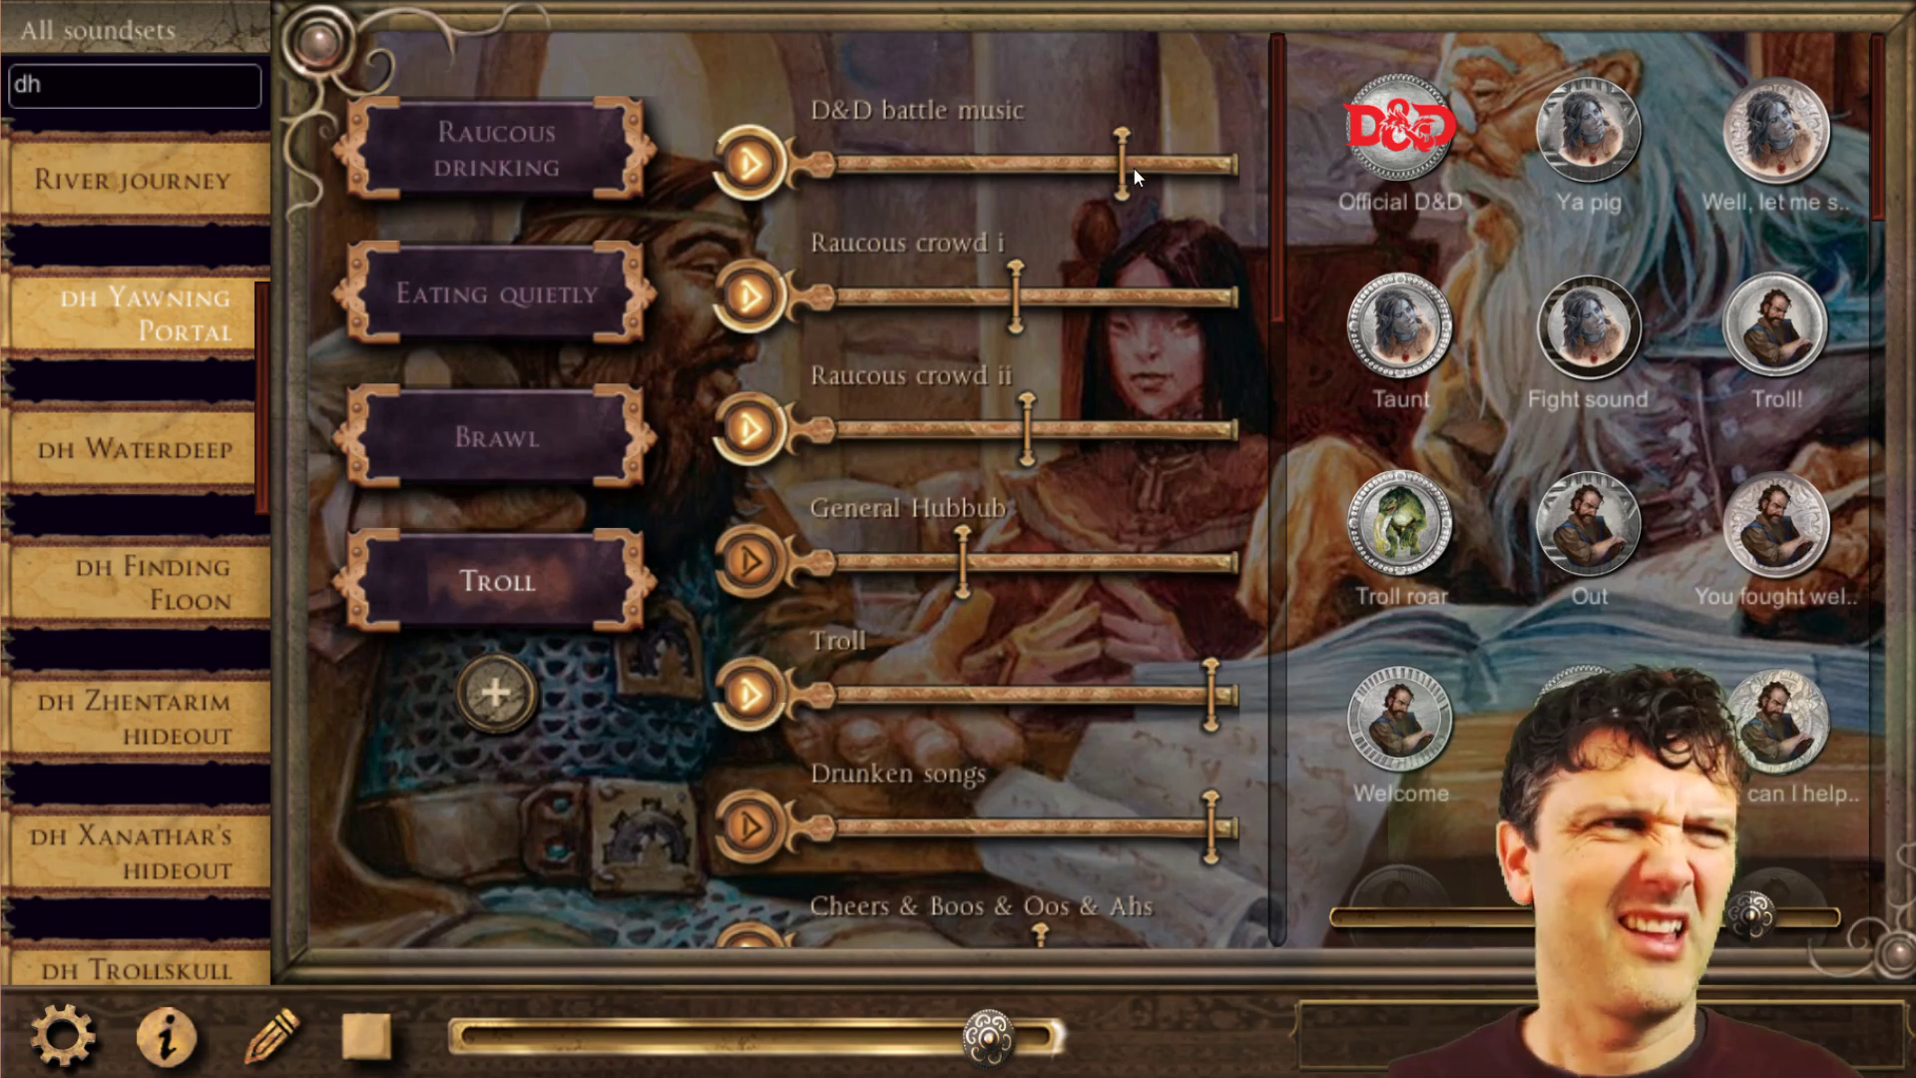
Search the soundsets for "hell", open the Hell soundset and start its Hell's Rebels Music.
click(69, 89)
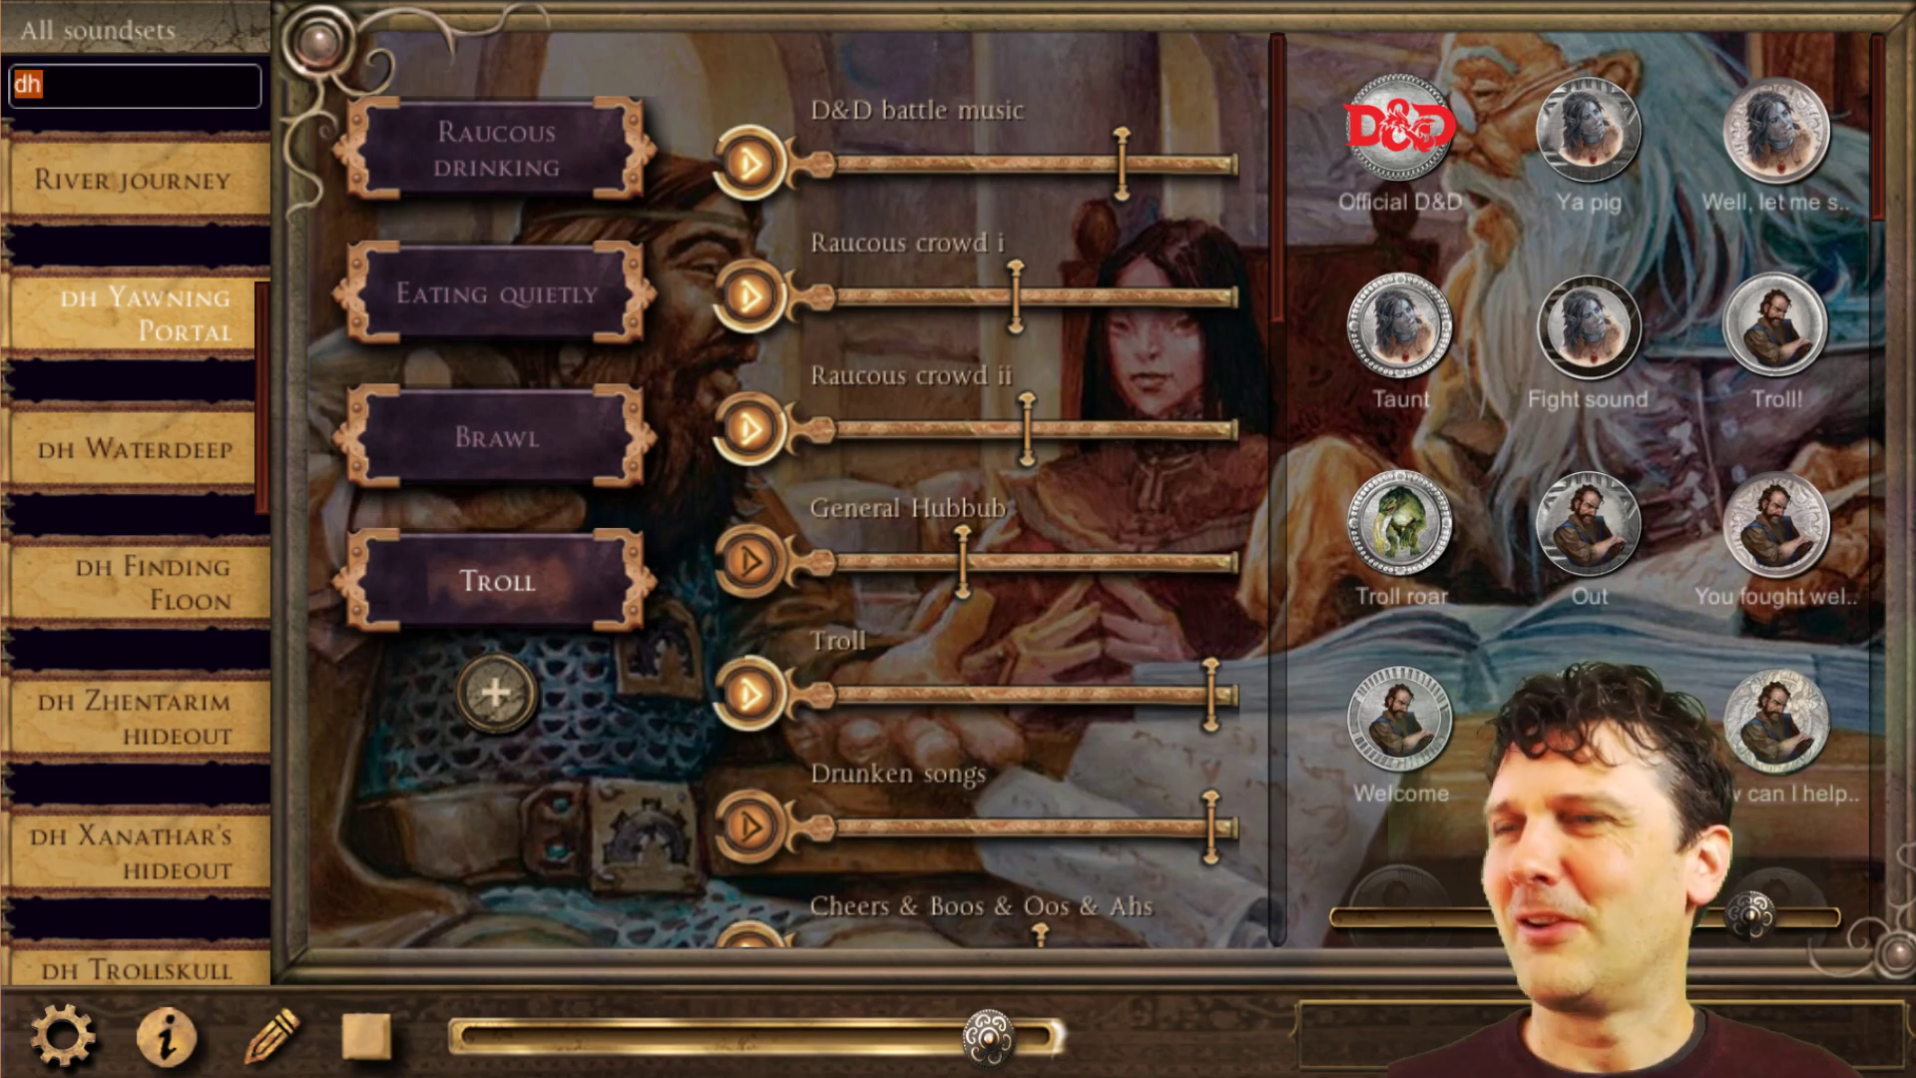
text(hell)
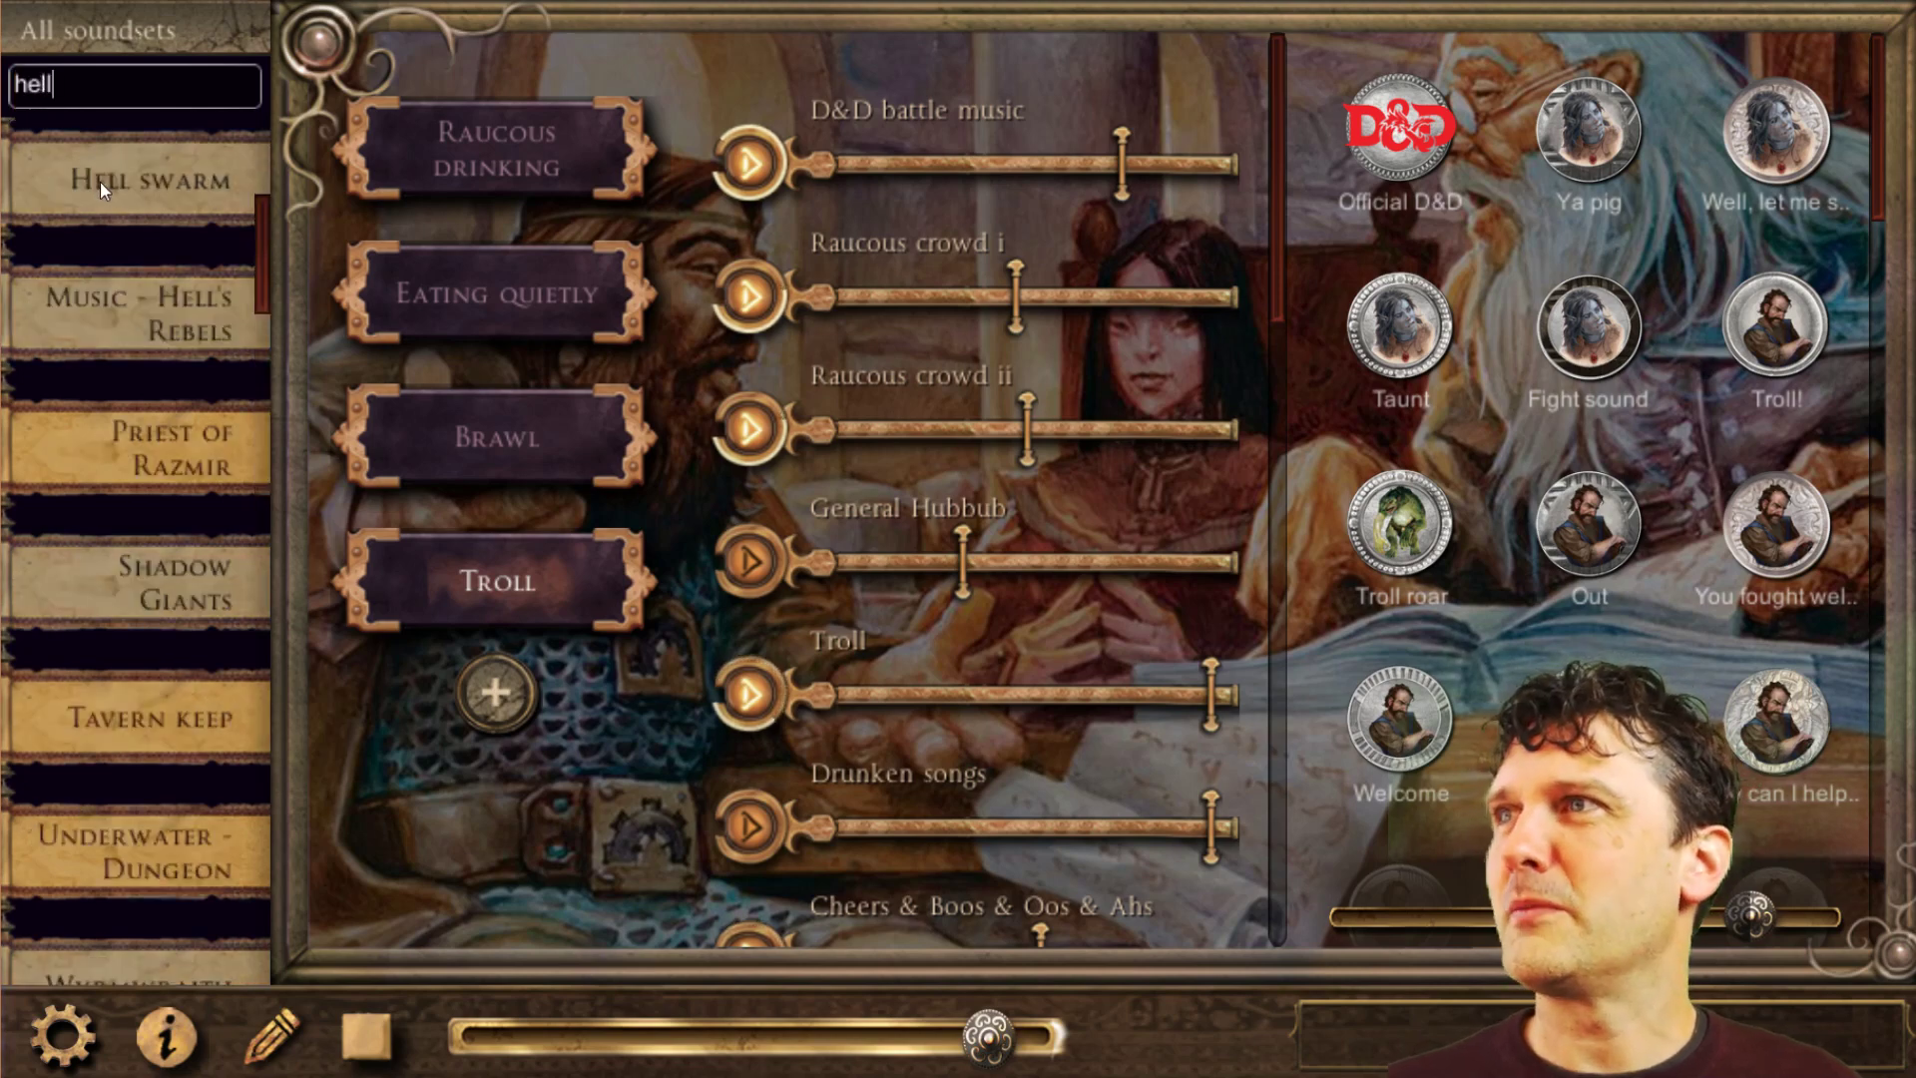
scroll(172, 447, up, 2)
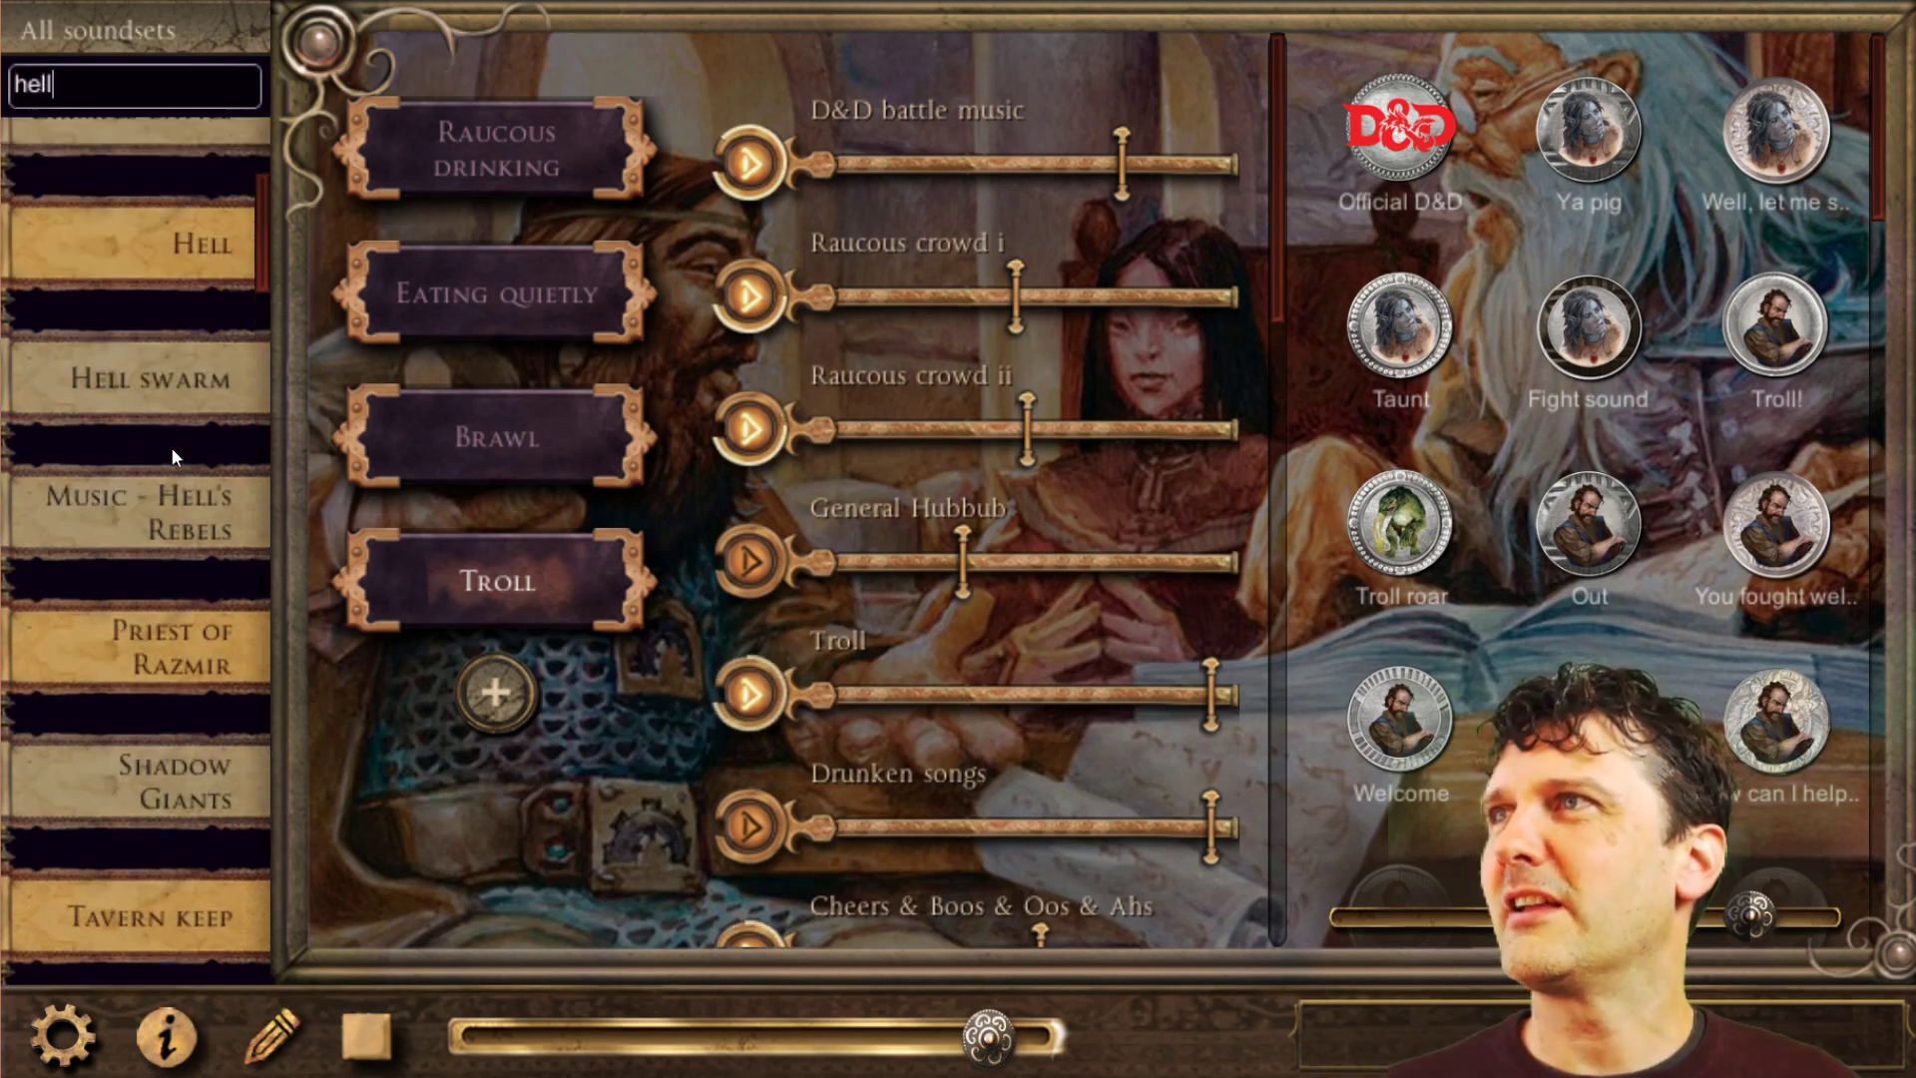
click(258, 221)
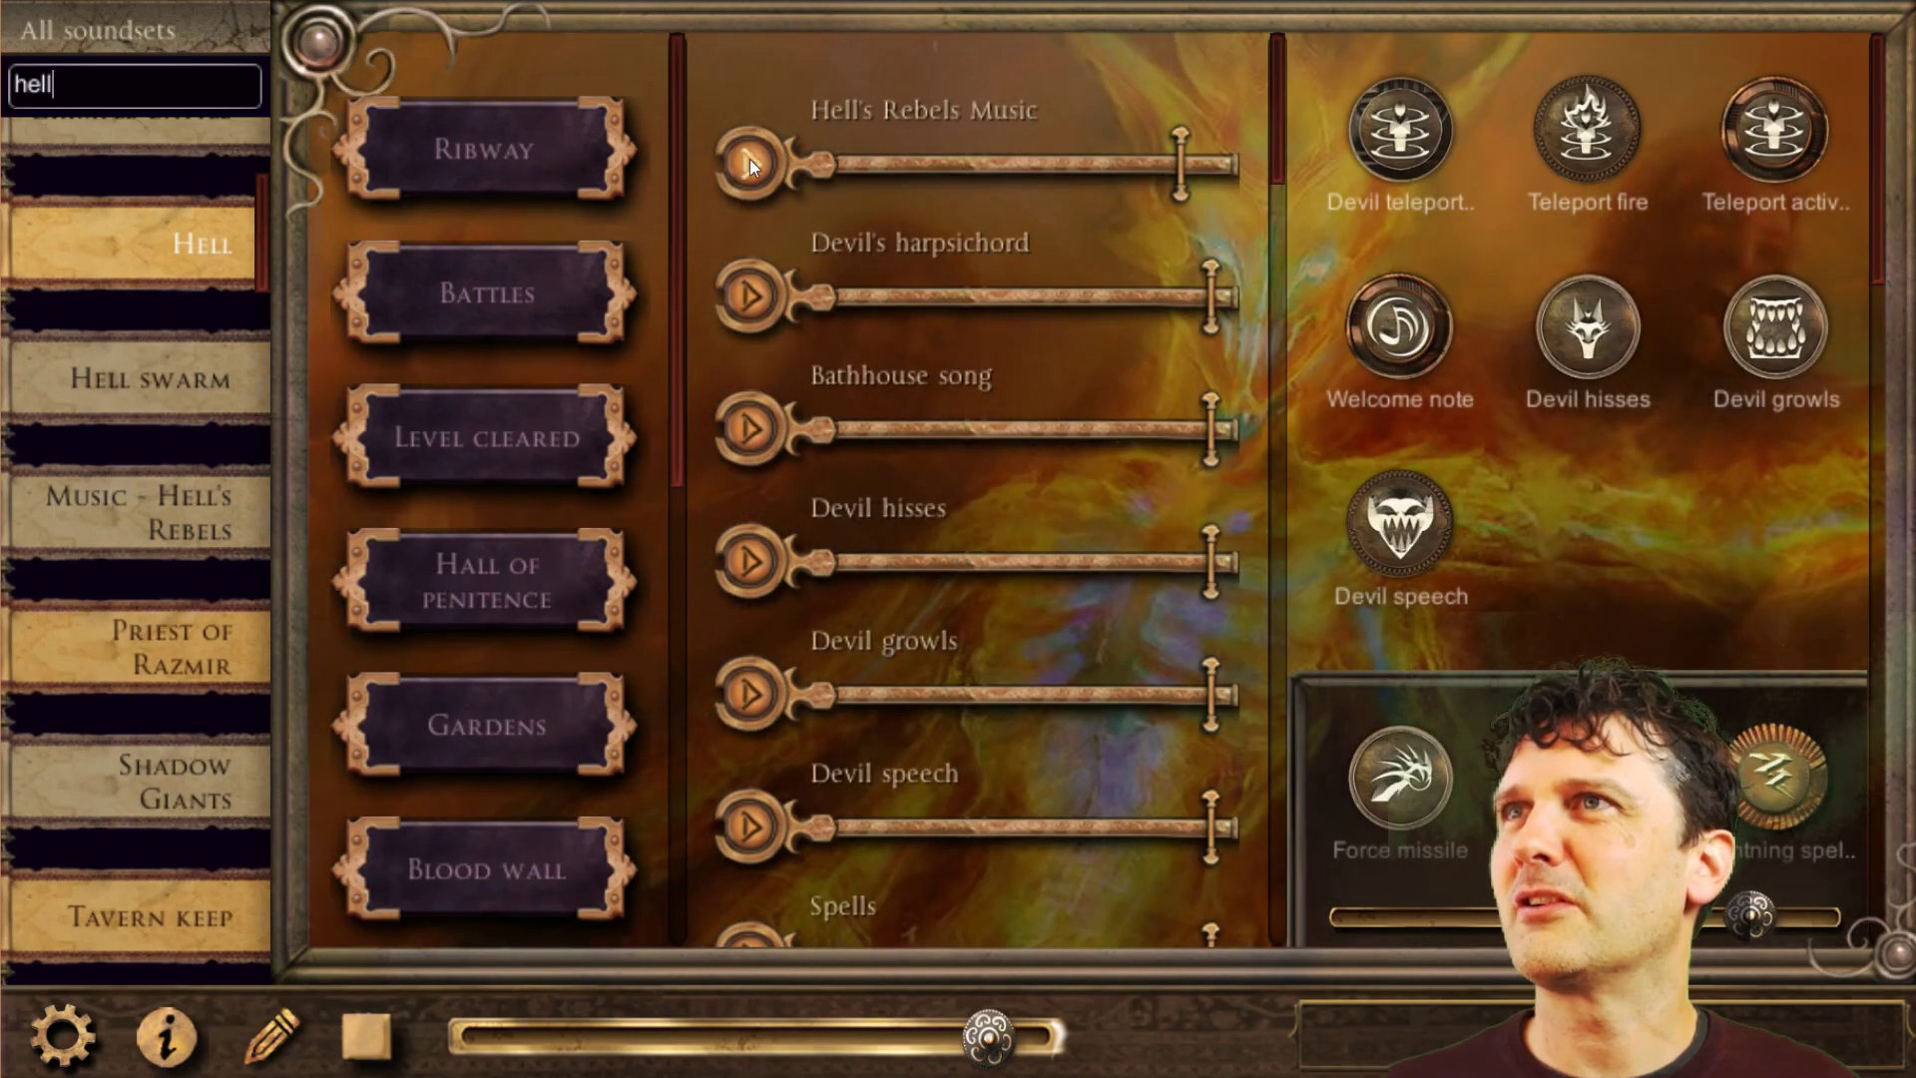
click(750, 163)
Search the soundsets for "yawning" and reopen the DH Yawning Portal soundset.
double_click(29, 86)
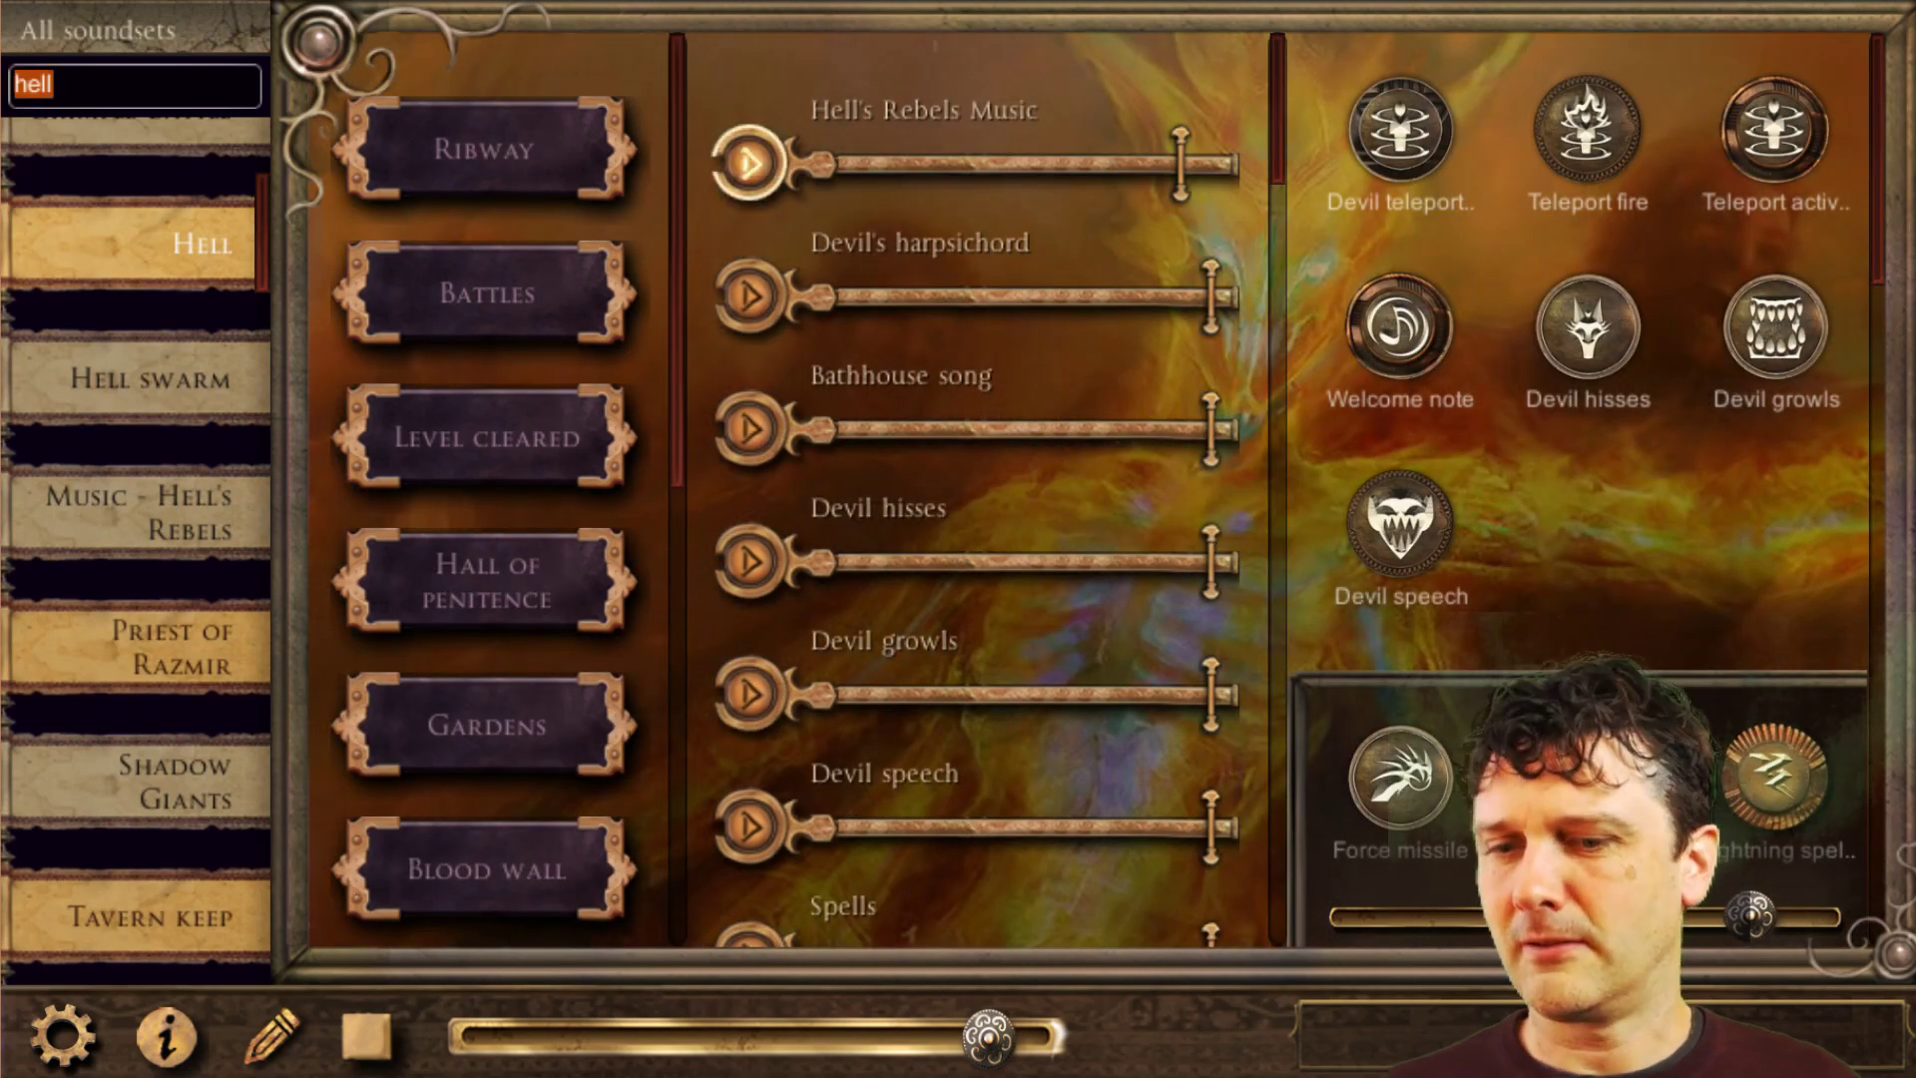
key(BackSpace)
text(yawnin)
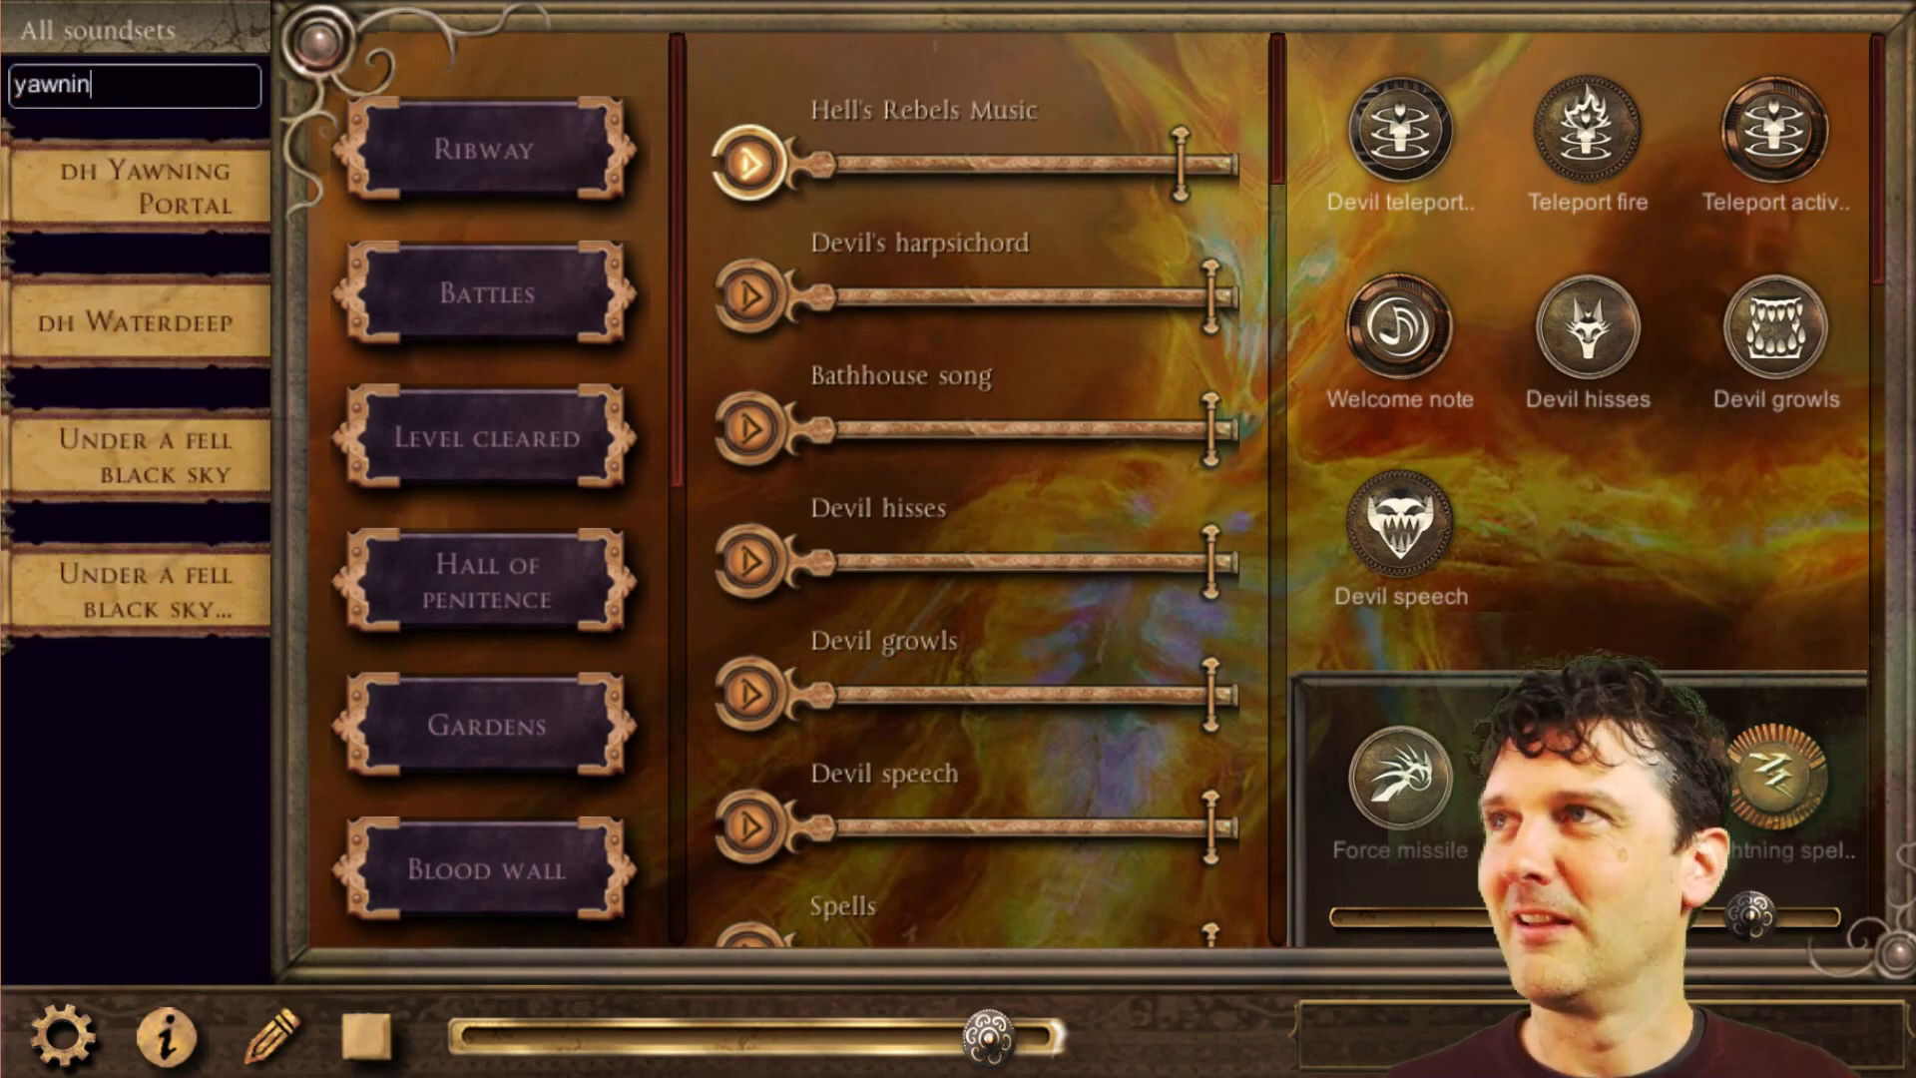
text(g)
click(135, 215)
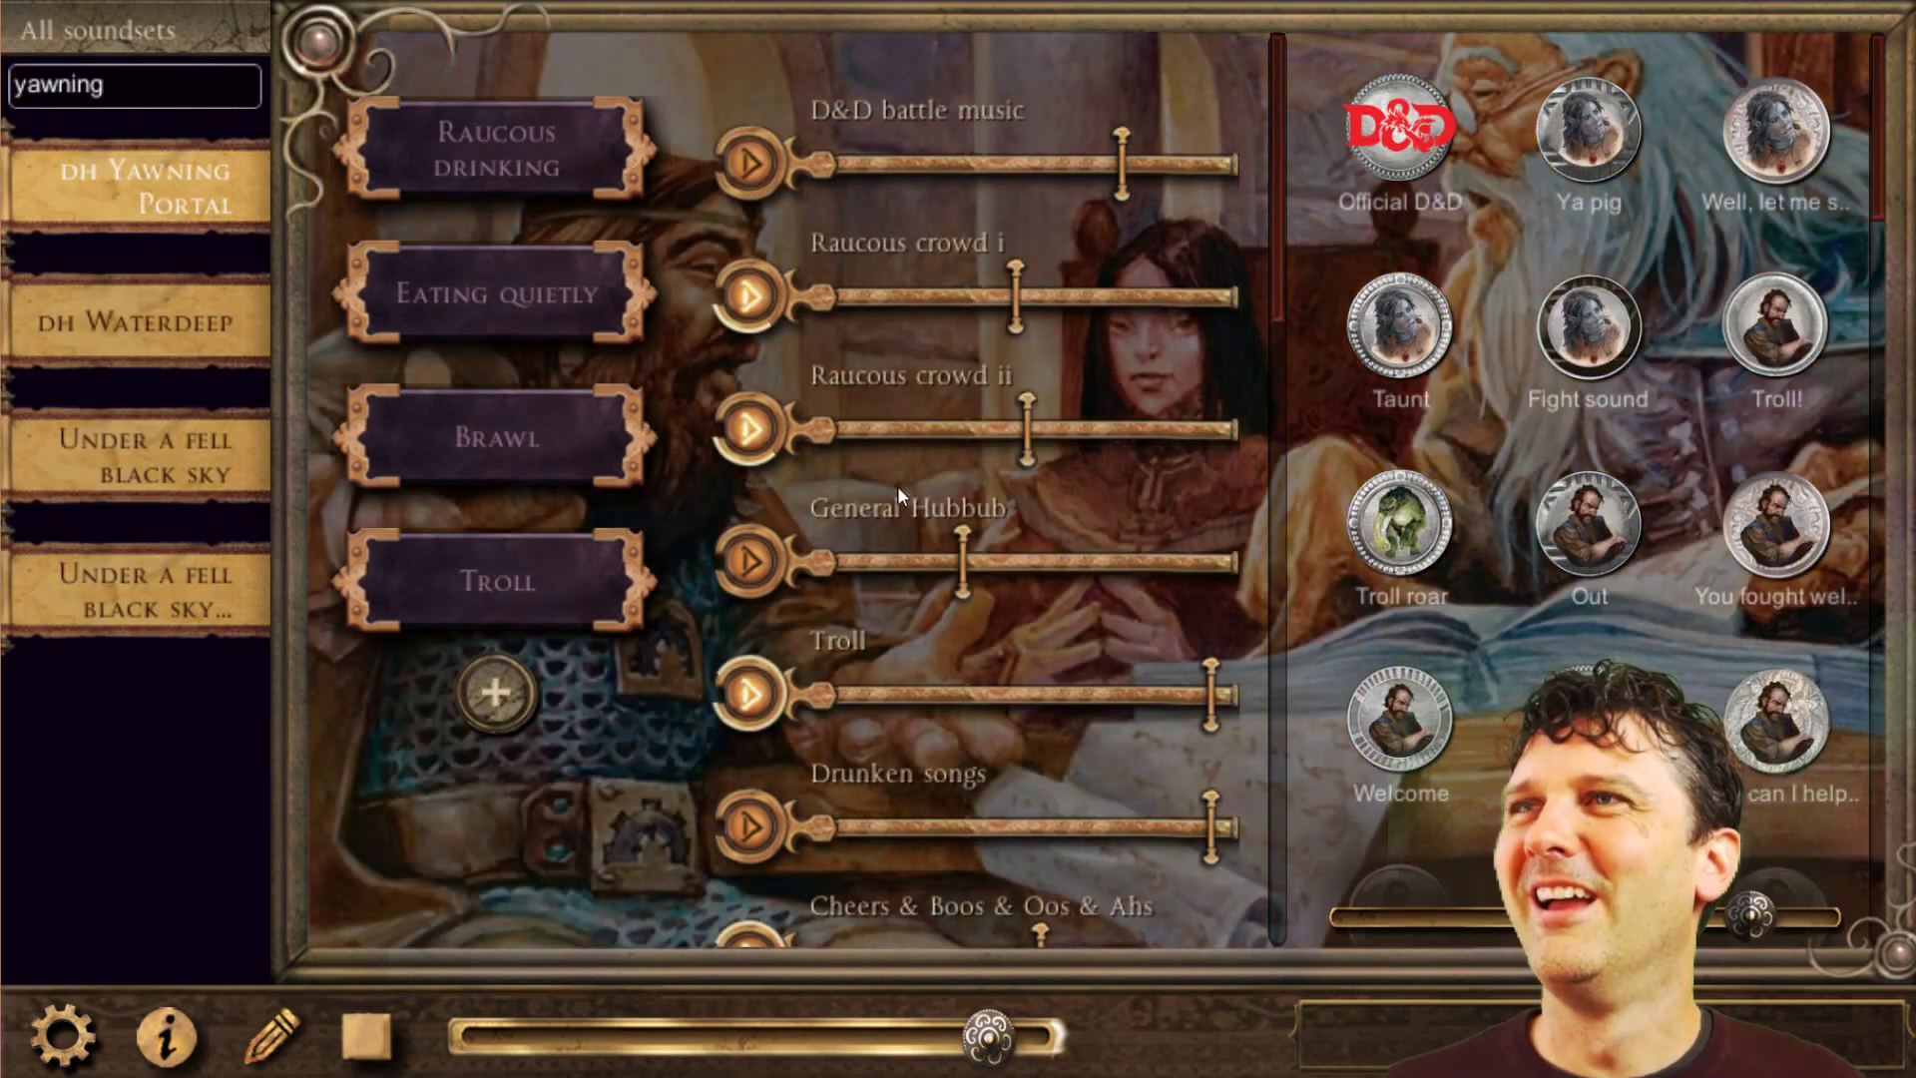
Lower the master volume slightly while the Yawning Portal elements play.
scroll(932, 631, down, 1)
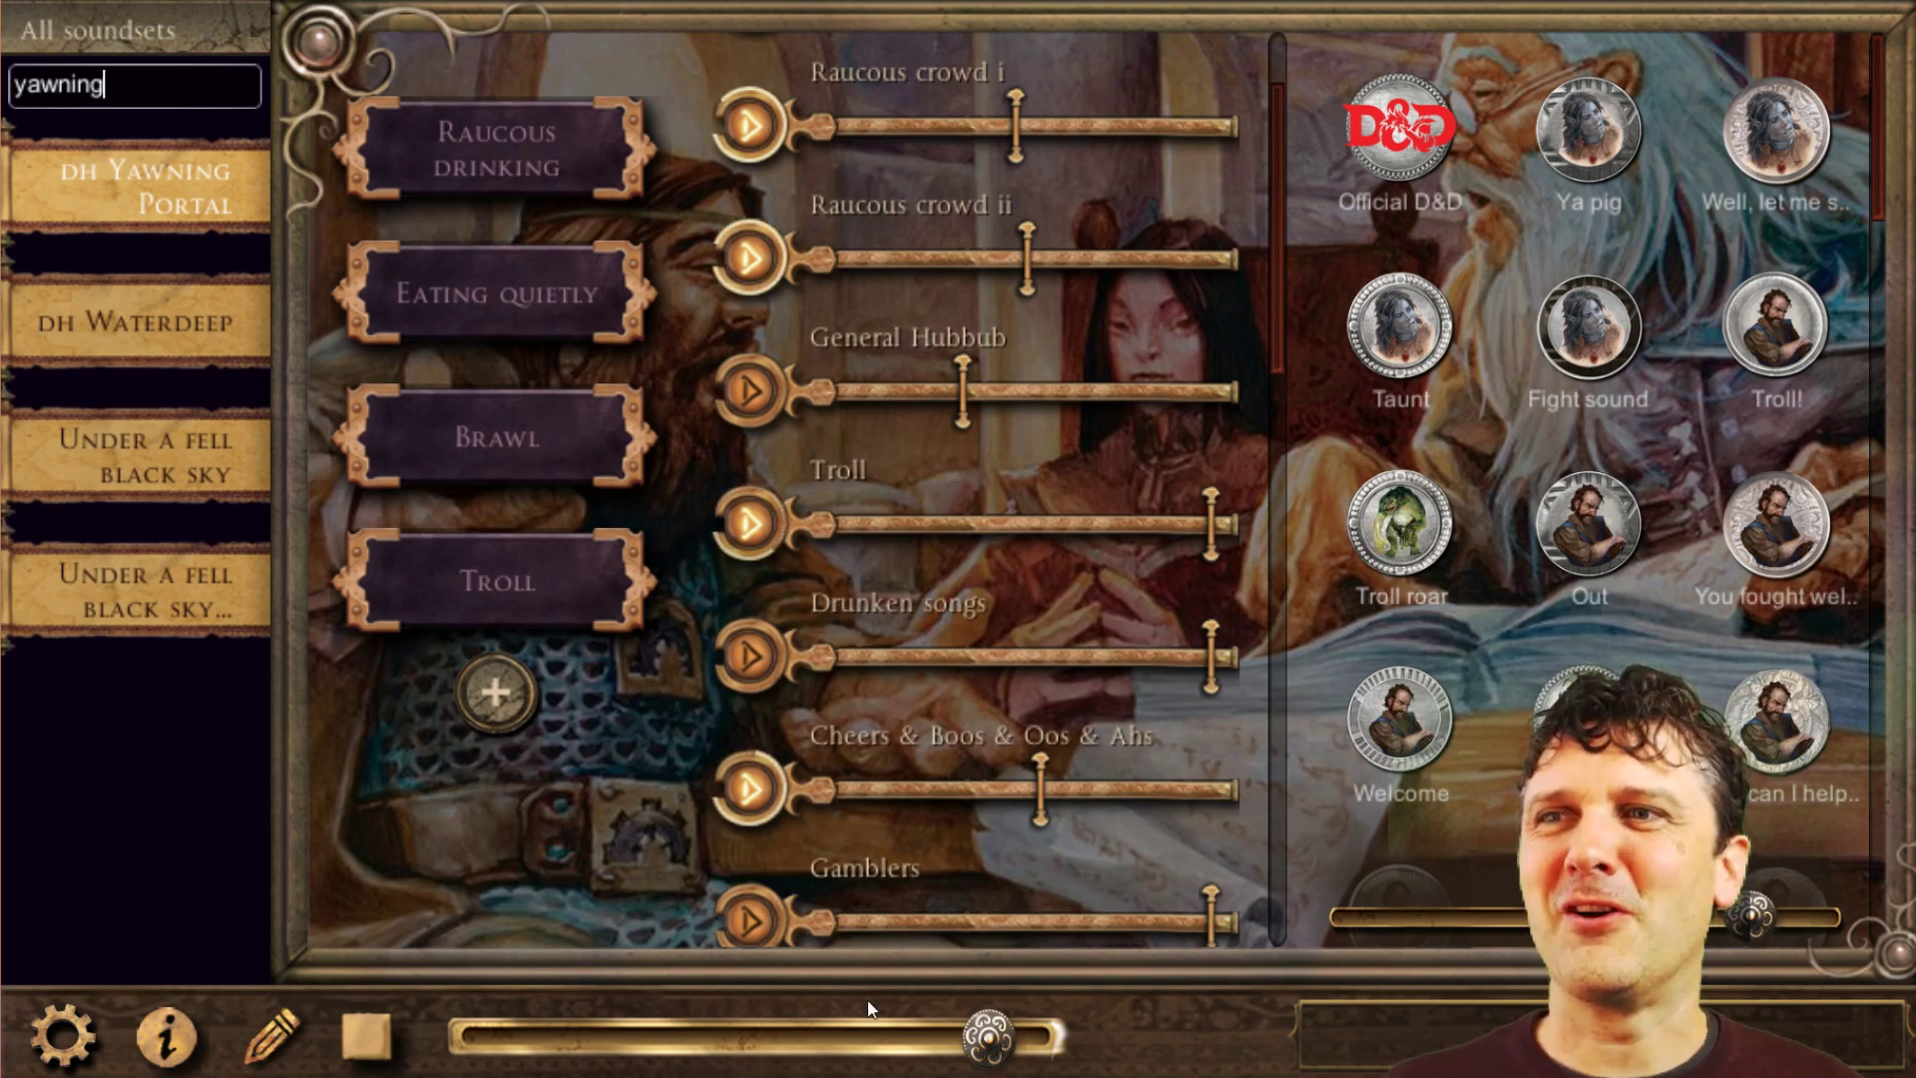
click(924, 1034)
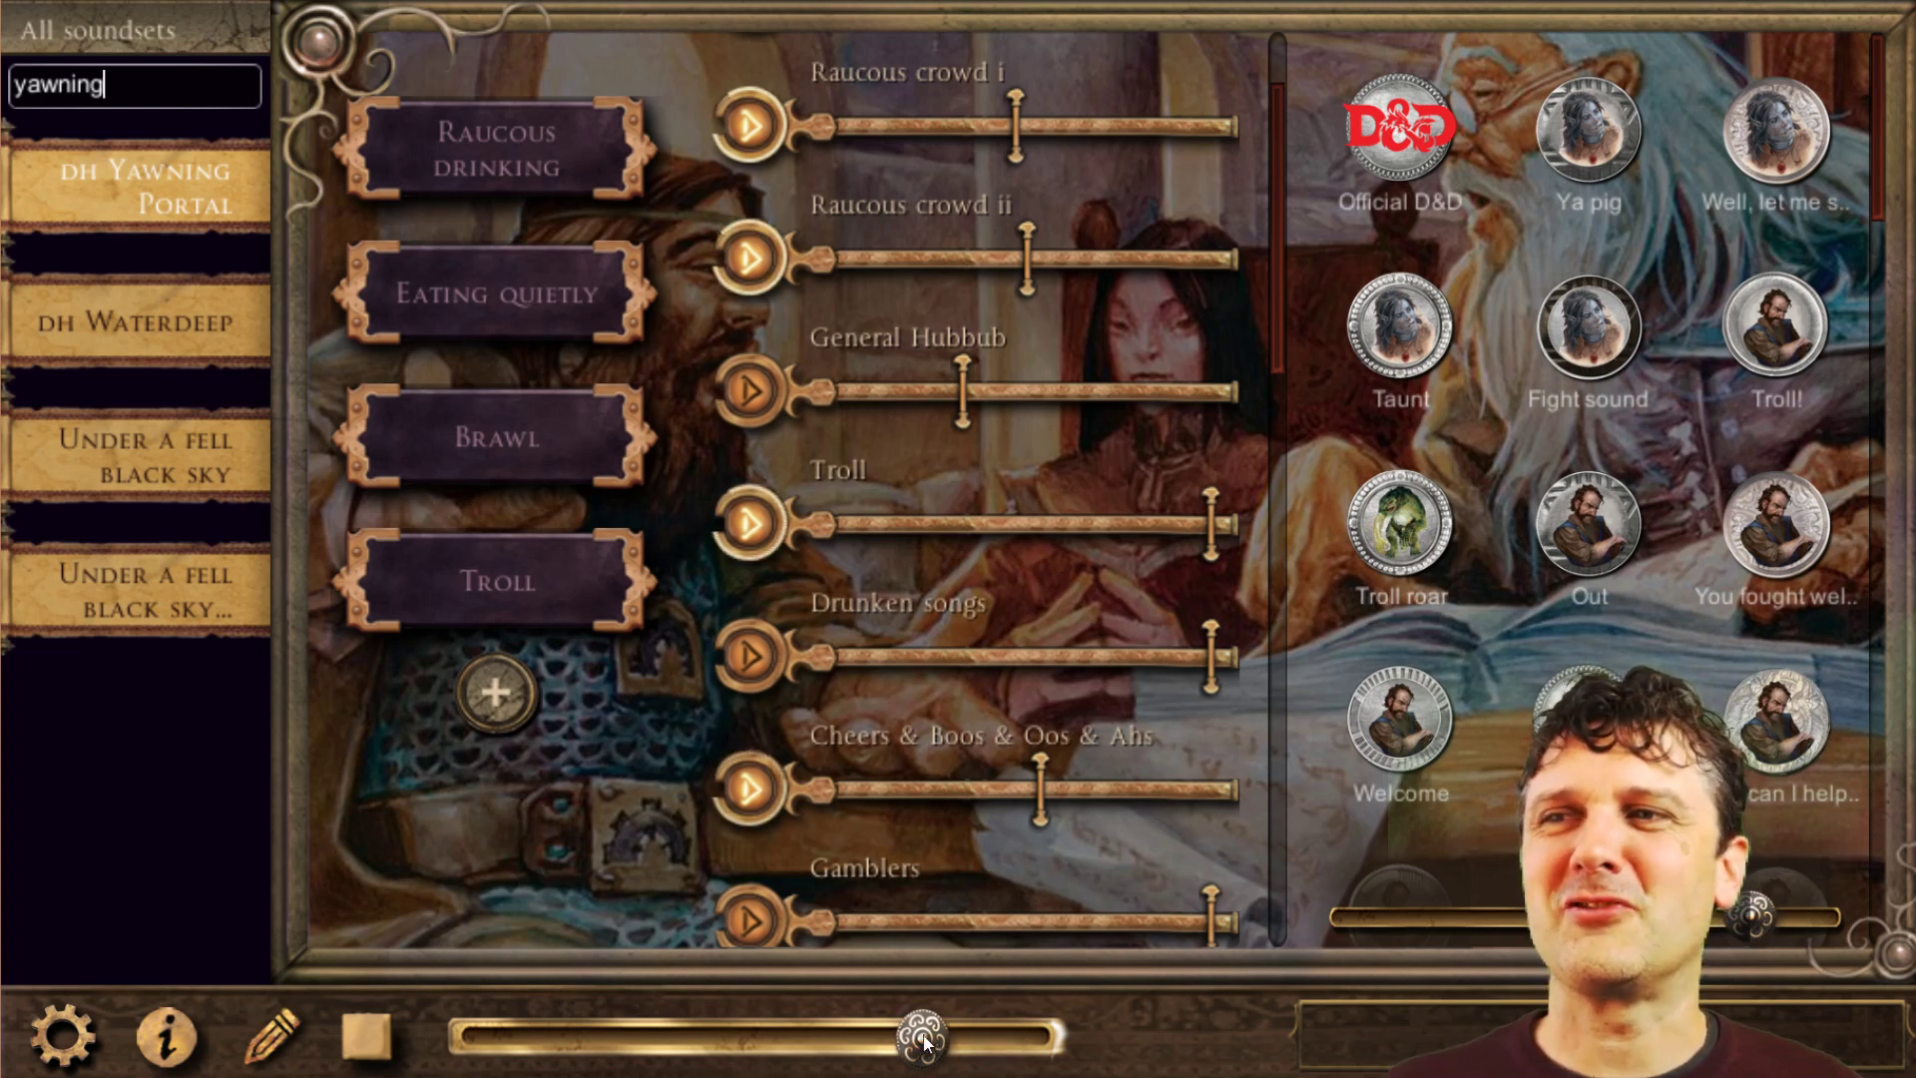